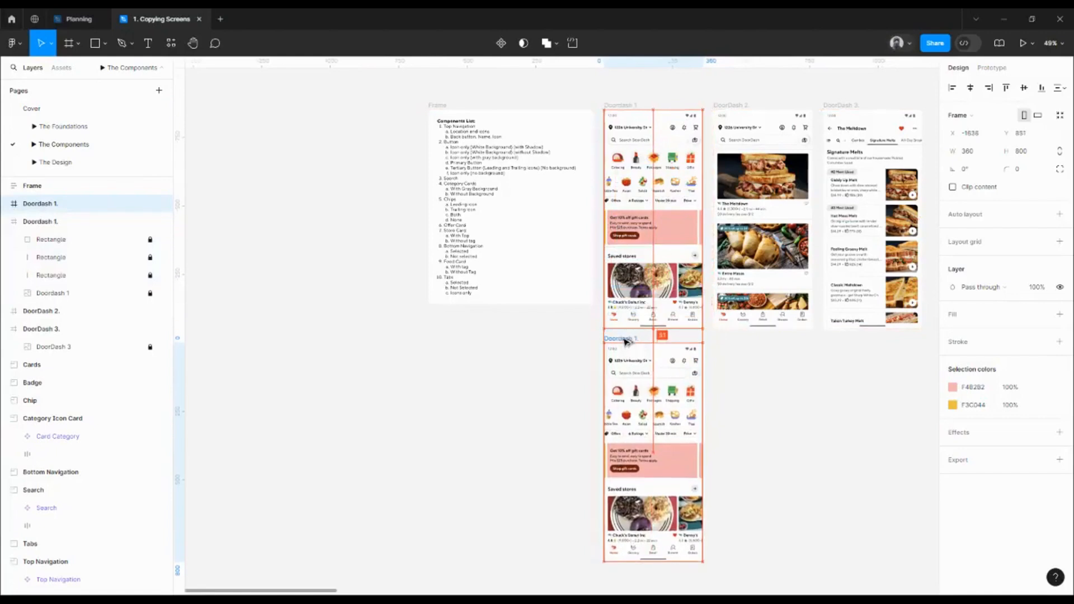
Move the lower Doordash 1 copy further down the canvas
drag(627, 338, 628, 353)
scroll(631, 237, down, 3)
key(Down)
key(Down)
key(Down)
key(Down)
key(Down)
key(Down)
key(Down)
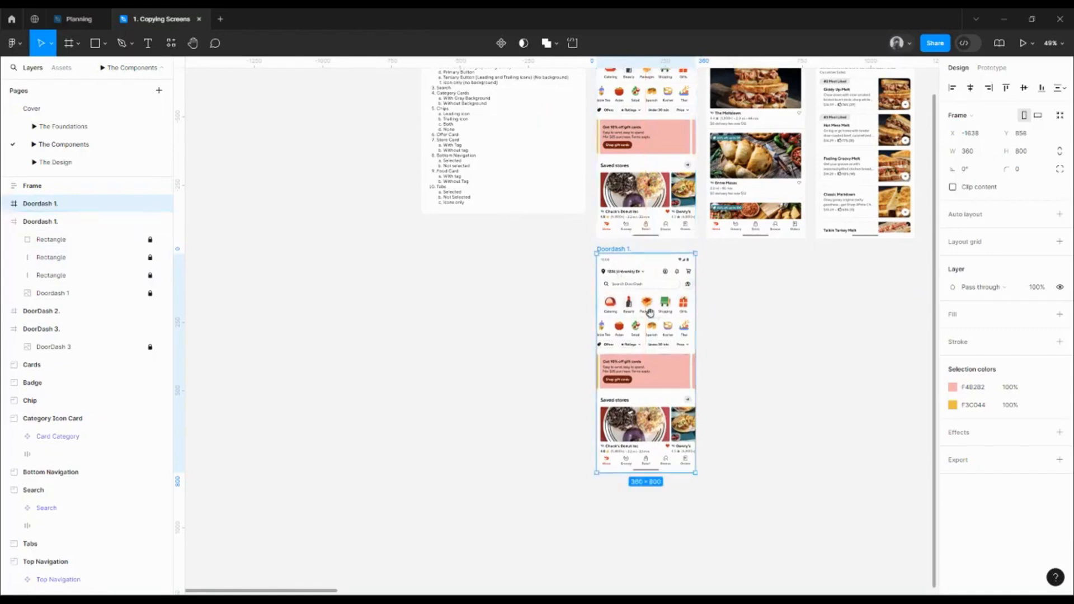
scroll(649, 313, down, 2)
ctrl+scroll(642, 284, up, 3)
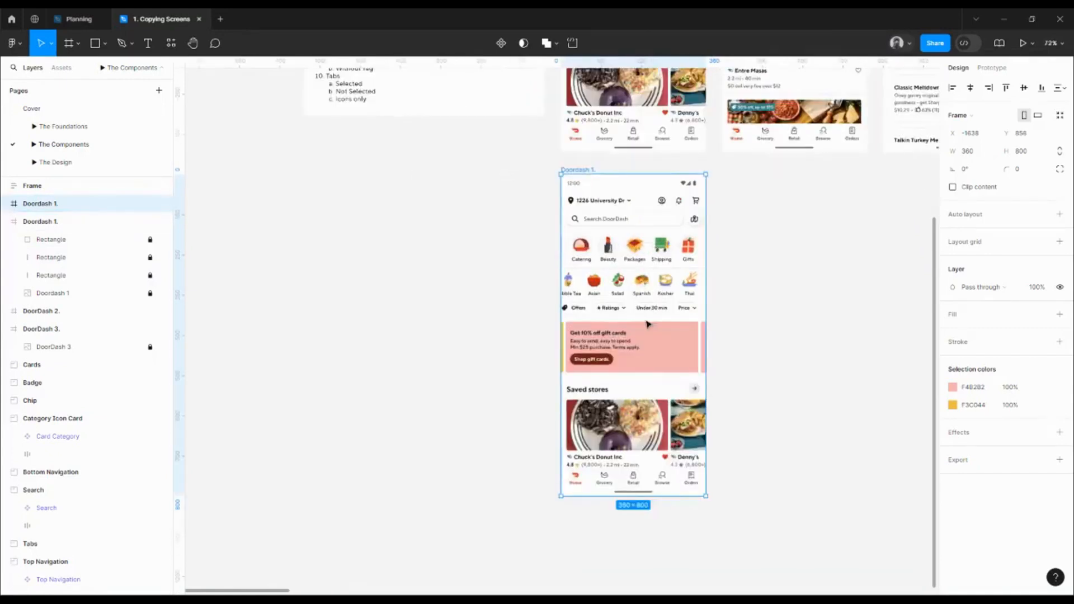
Crop the copy to its 360×50 chips row and turn on Clip content
drag(619, 426, 620, 317)
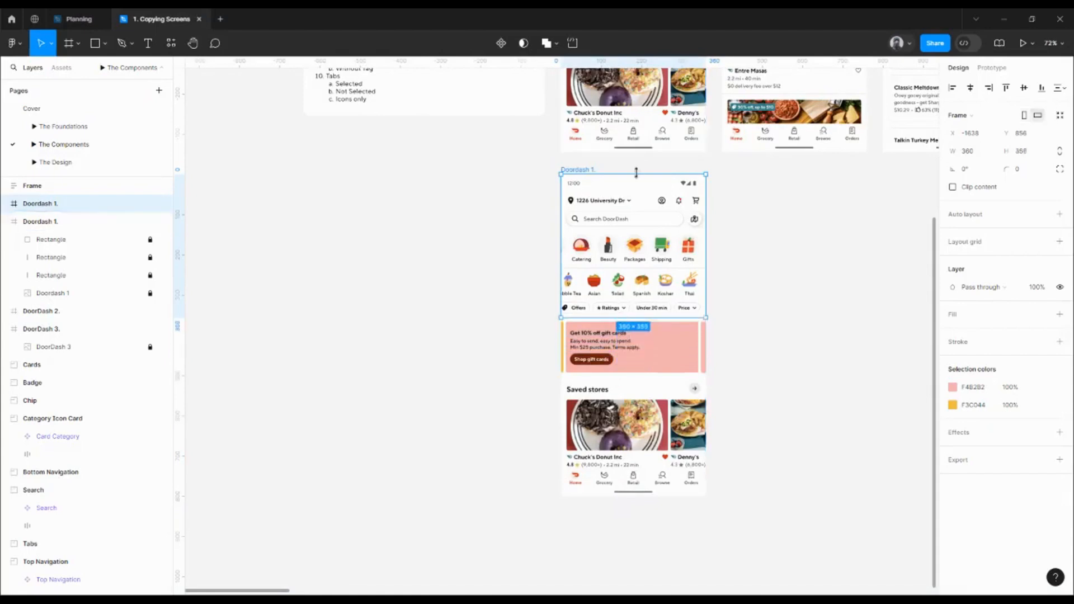
drag(638, 174, 648, 297)
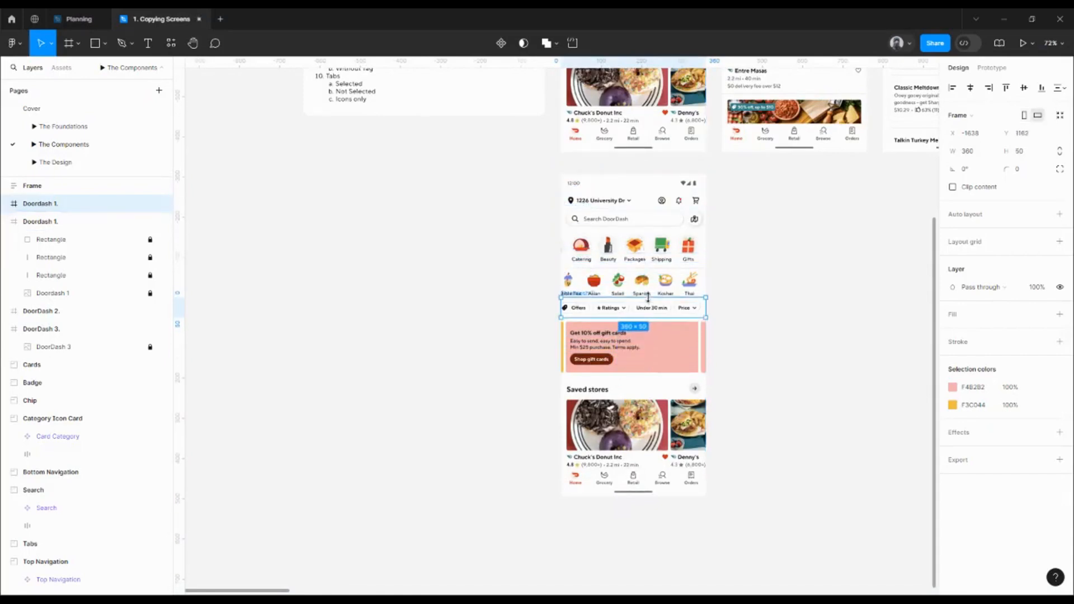
click(953, 188)
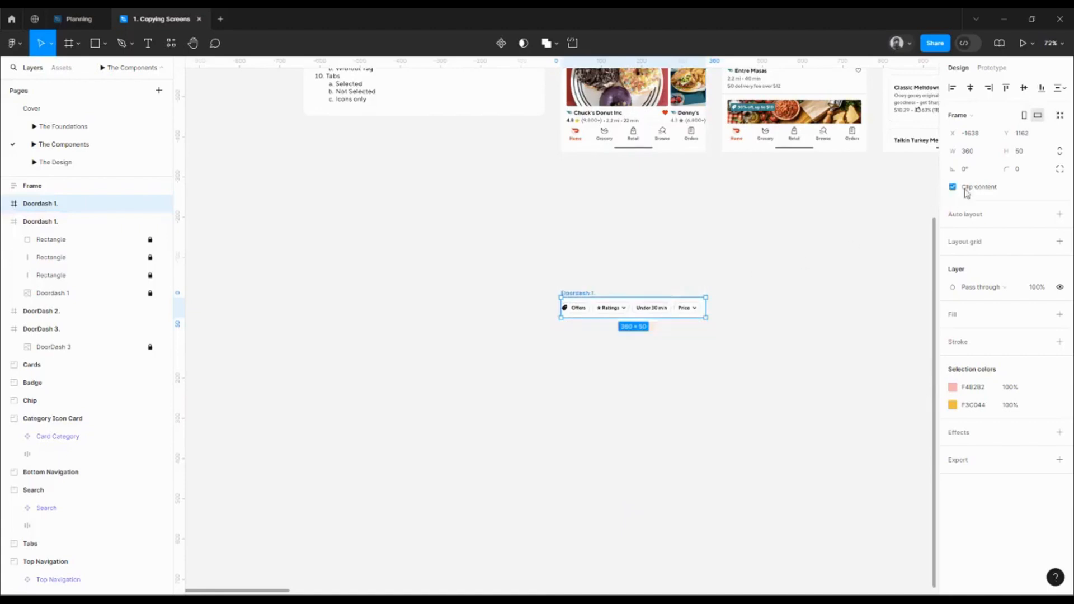
scroll(638, 288, up, 10)
drag(631, 283, 595, 156)
scroll(596, 156, down, 4)
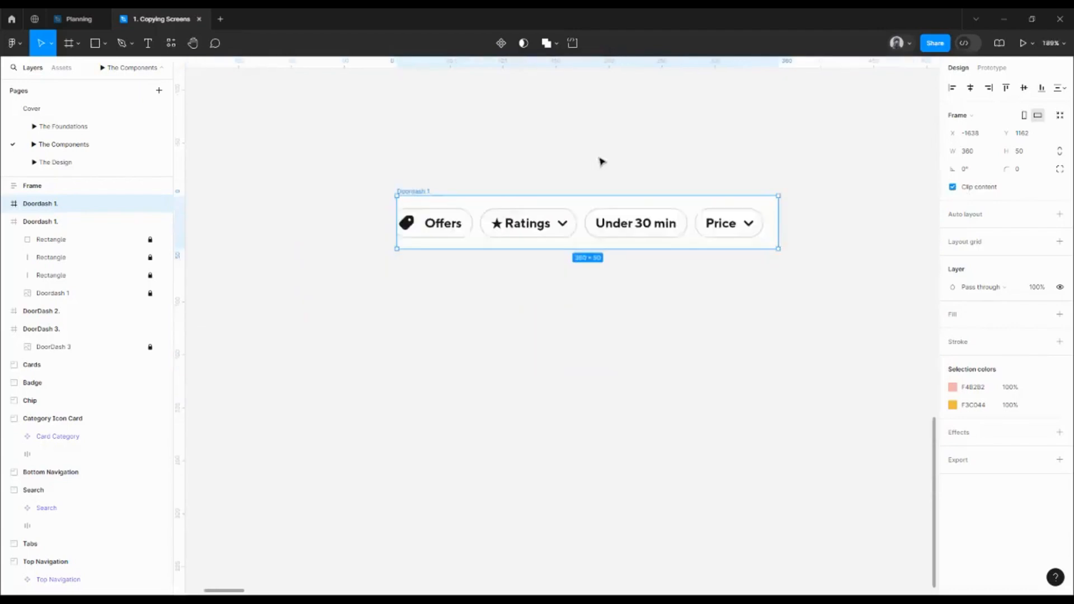
scroll(600, 163, up, 3)
scroll(559, 181, left, 2)
scroll(560, 182, up, 1)
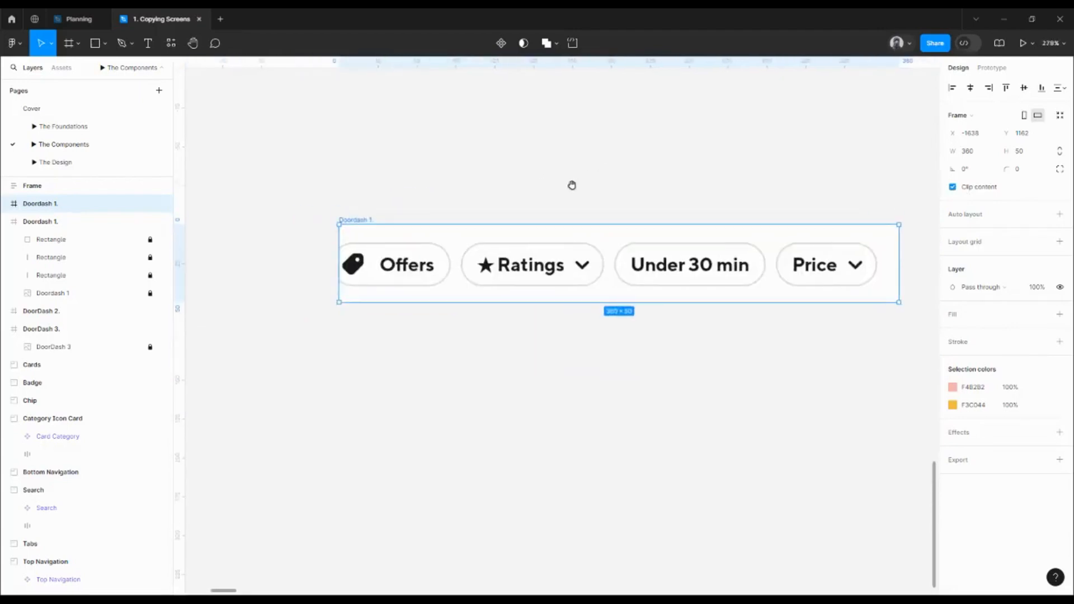
scroll(469, 290, down, 4)
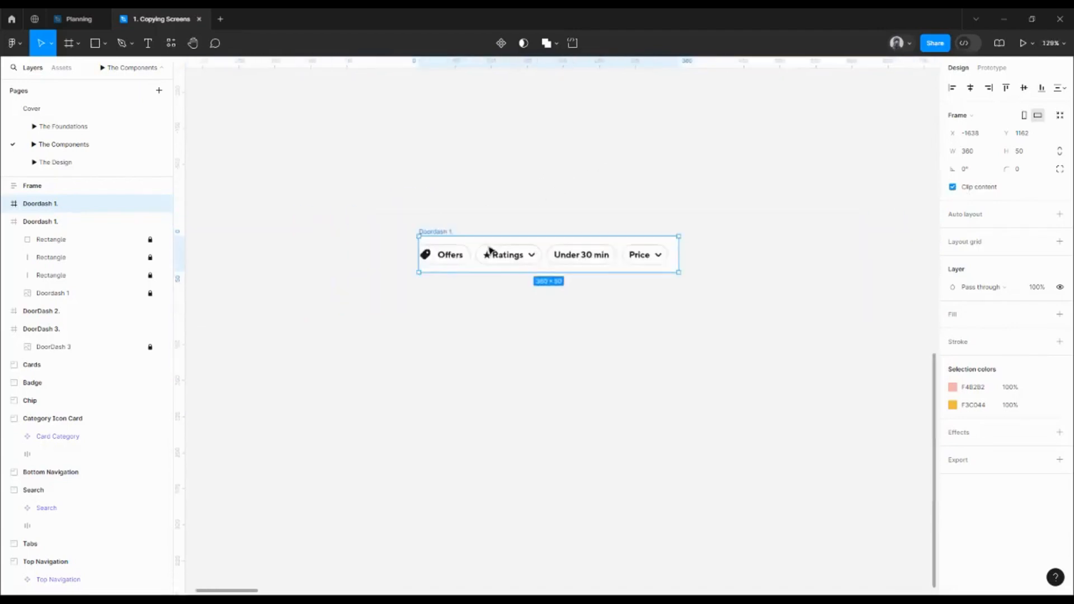
scroll(488, 249, up, 8)
scroll(489, 250, left, 6)
scroll(623, 468, up, 1)
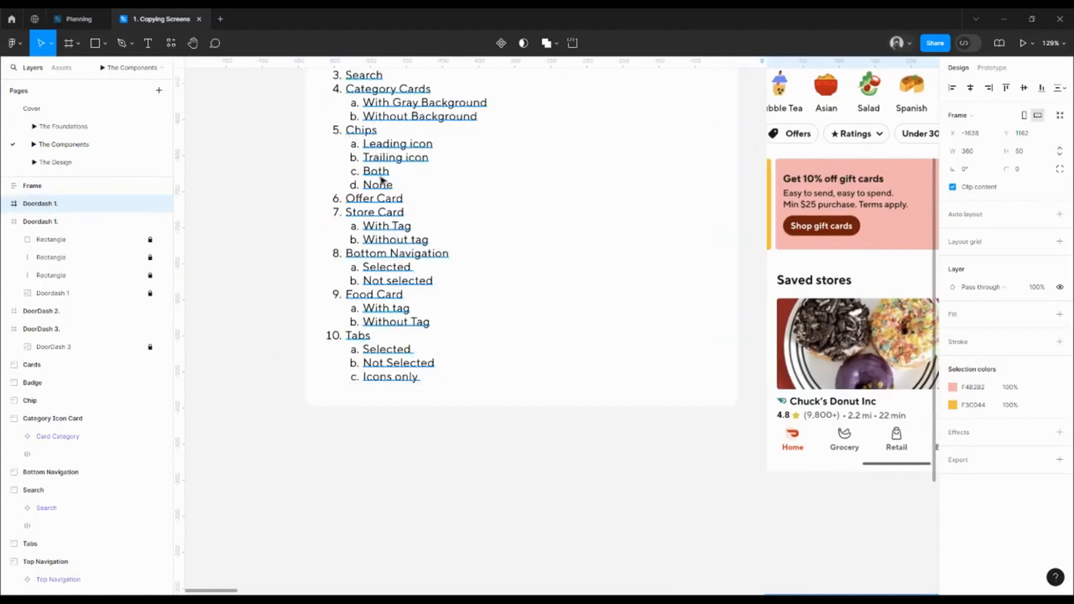
scroll(576, 386, down, 5)
scroll(576, 386, right, 4)
scroll(545, 380, up, 5)
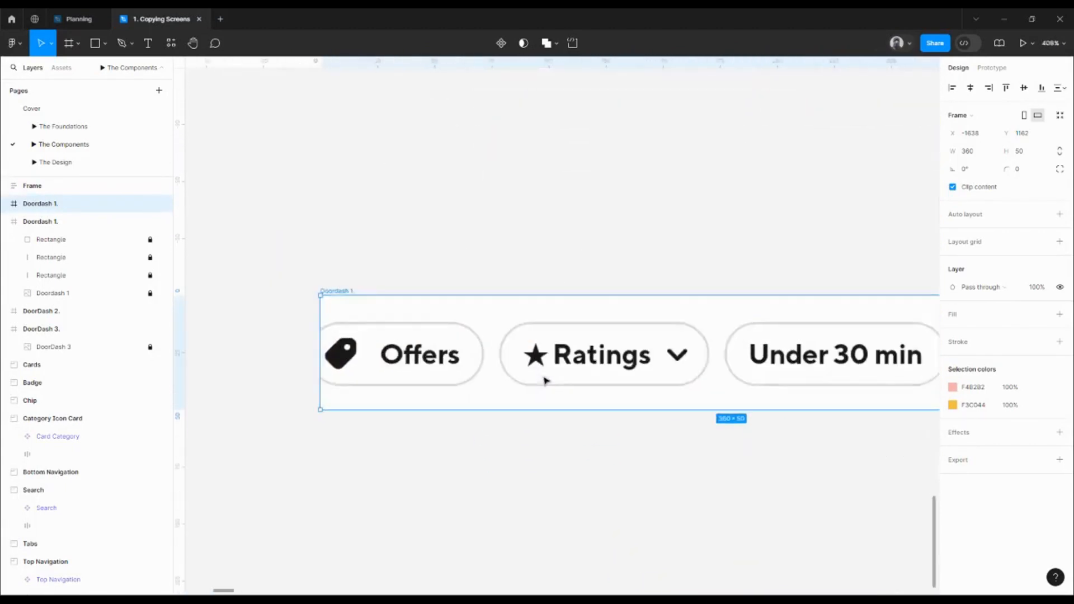
scroll(603, 354, down, 4)
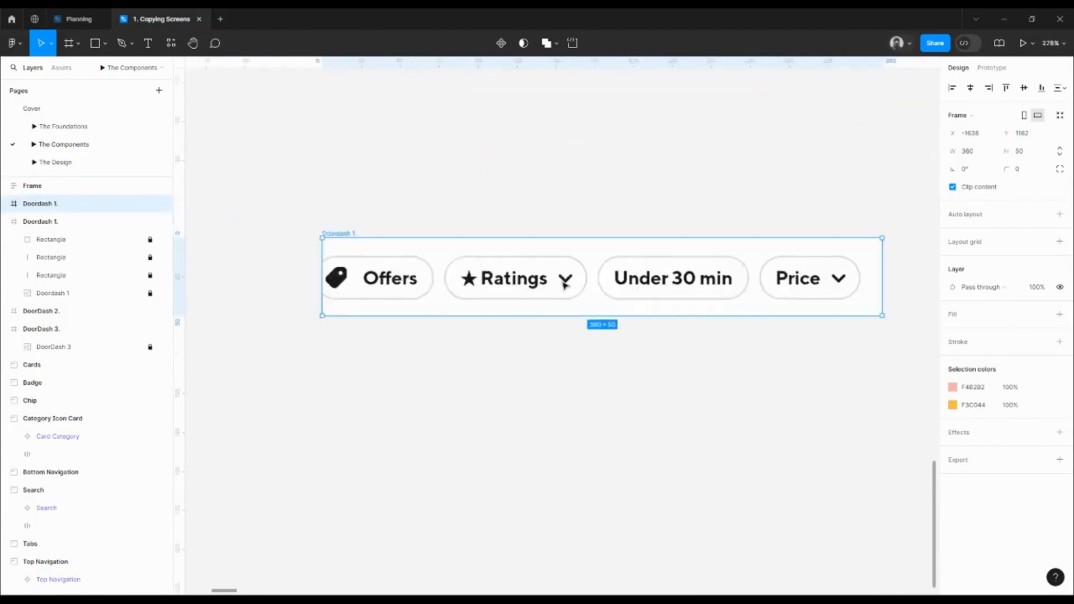
scroll(565, 285, right, 1)
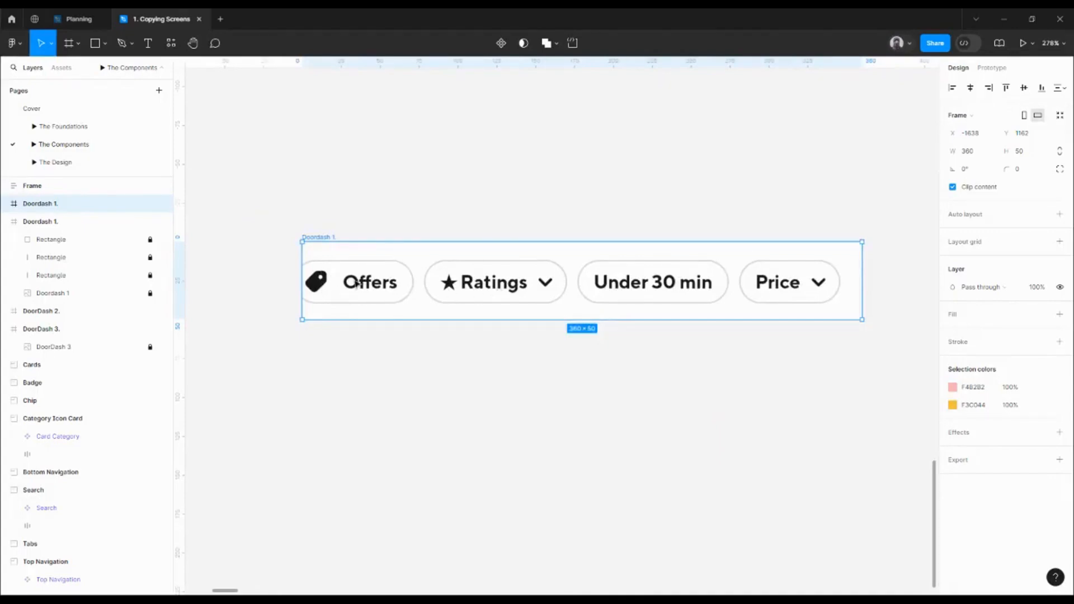
click(545, 285)
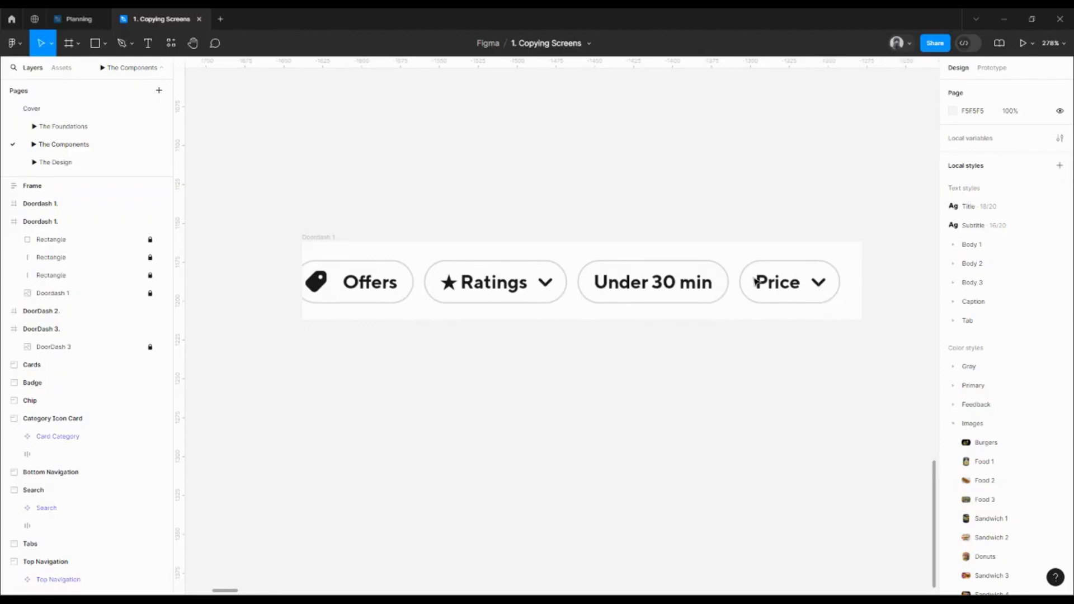
key(r)
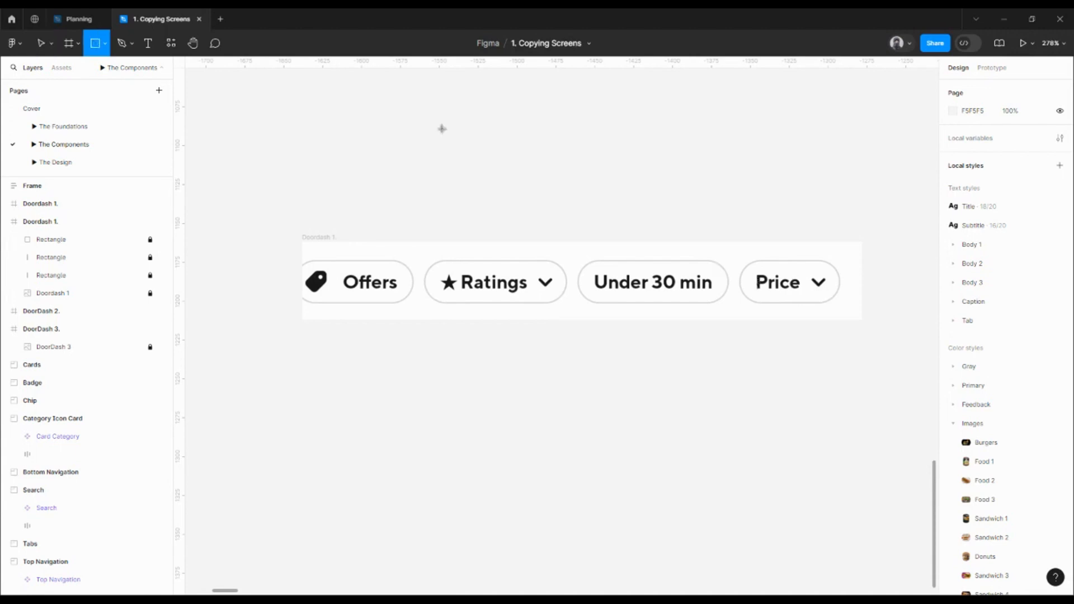
scroll(391, 299, up, 6)
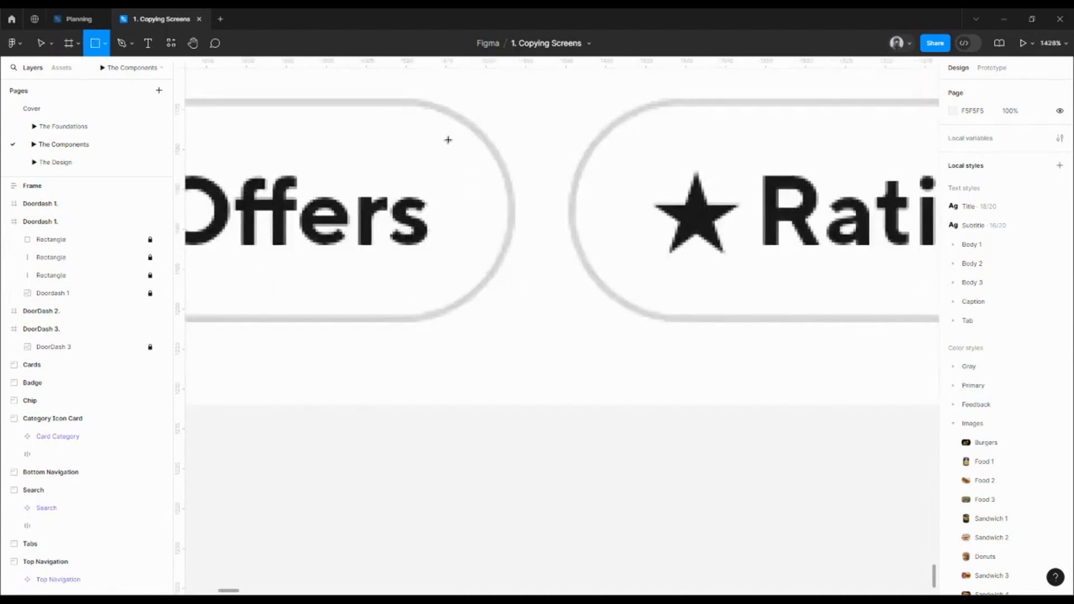
drag(439, 118, 515, 296)
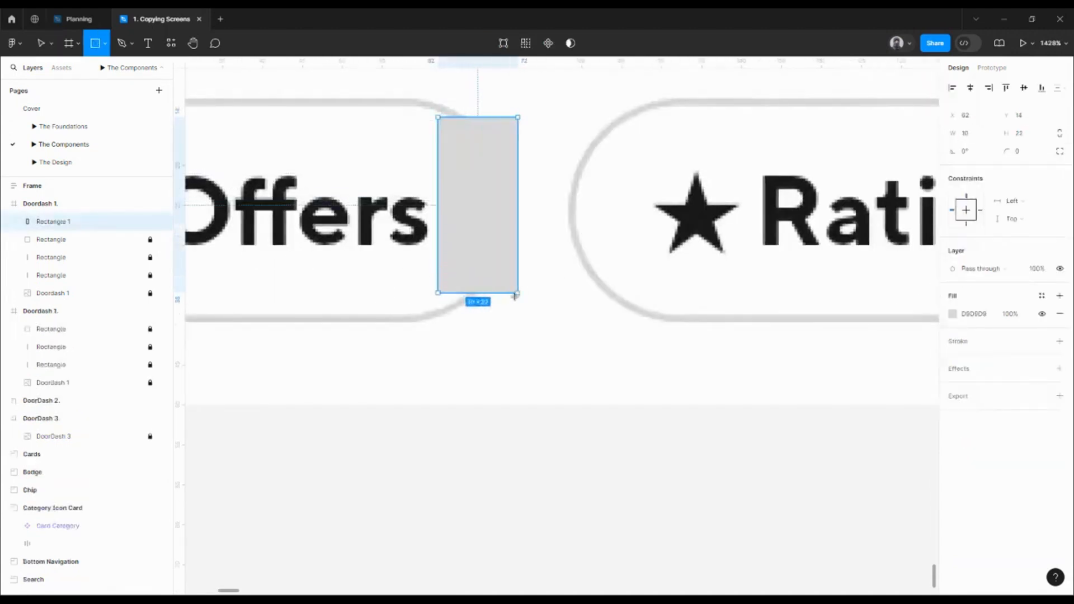
drag(455, 116, 451, 97)
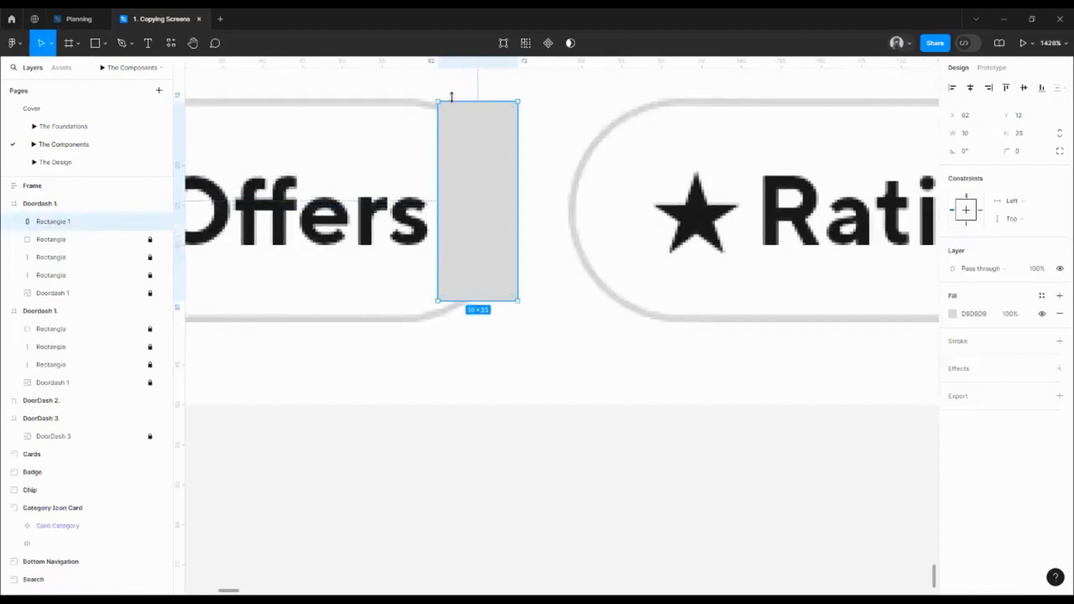
drag(472, 302, 478, 312)
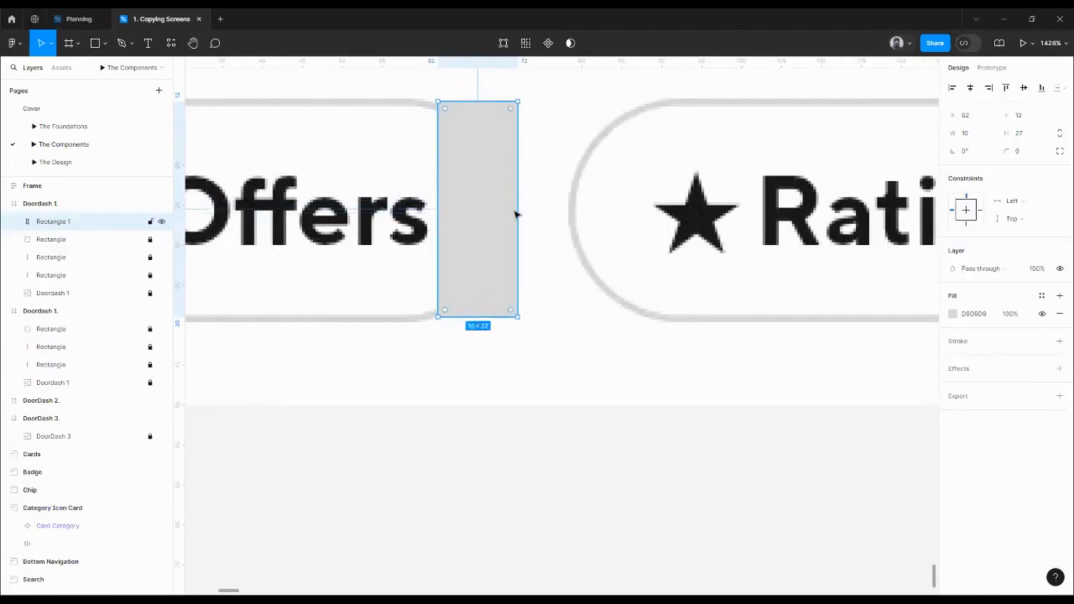
mouse_move(517, 213)
mouse_down()
mouse_move(501, 209)
mouse_move(510, 212)
mouse_up()
drag(435, 206, 430, 204)
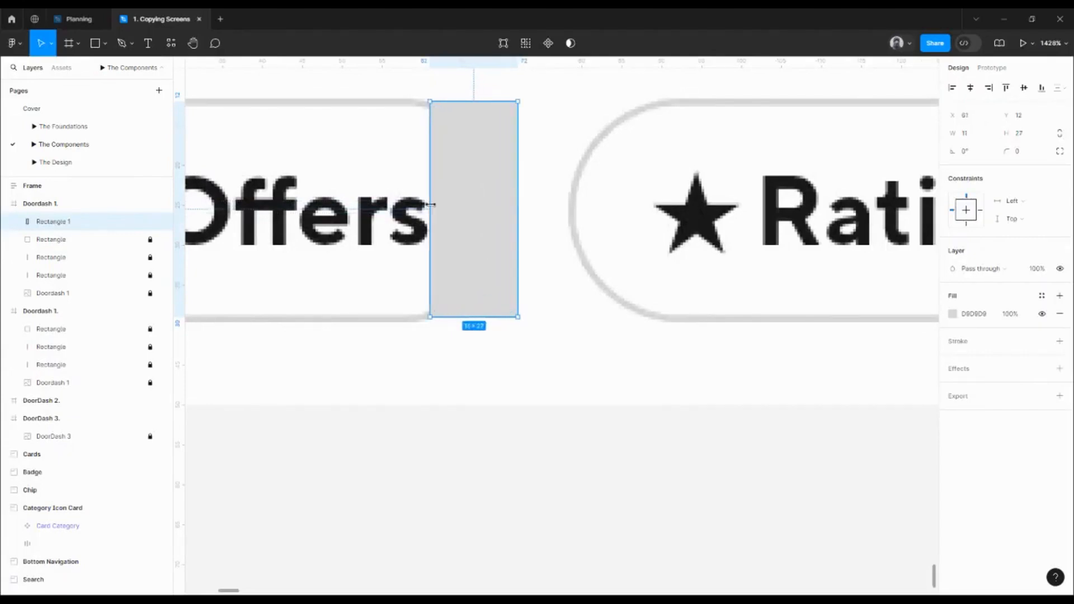
click(979, 317)
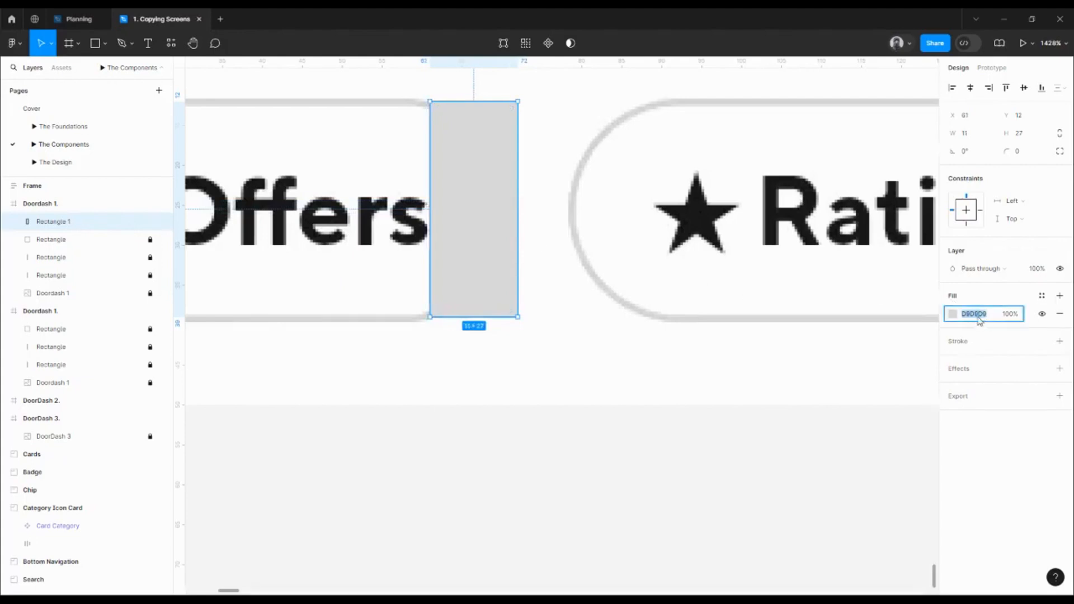
text(0000)
key(Return)
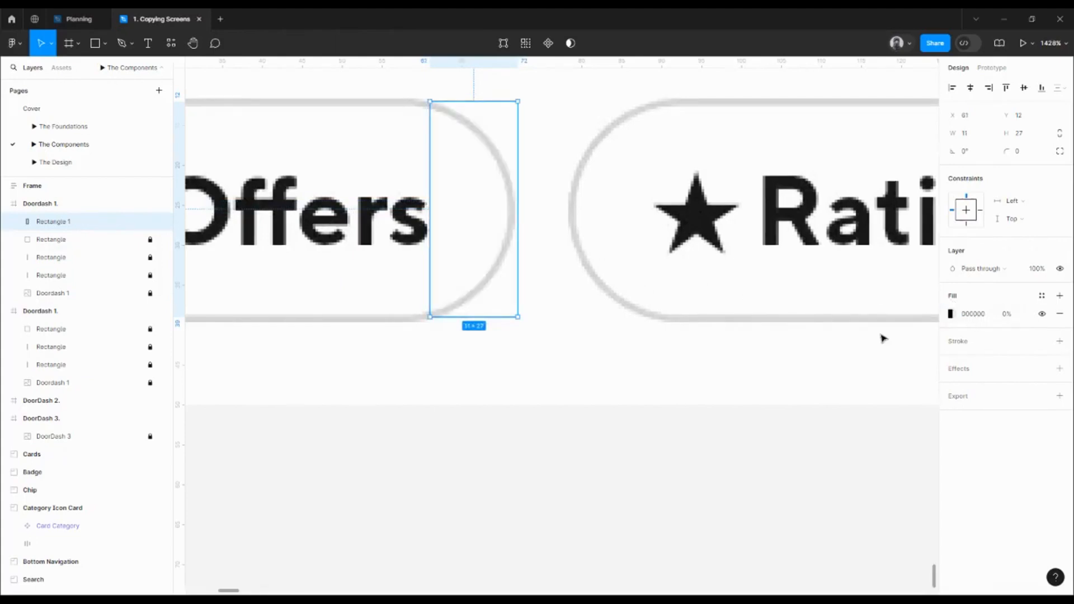
click(1007, 317)
text(40)
key(Return)
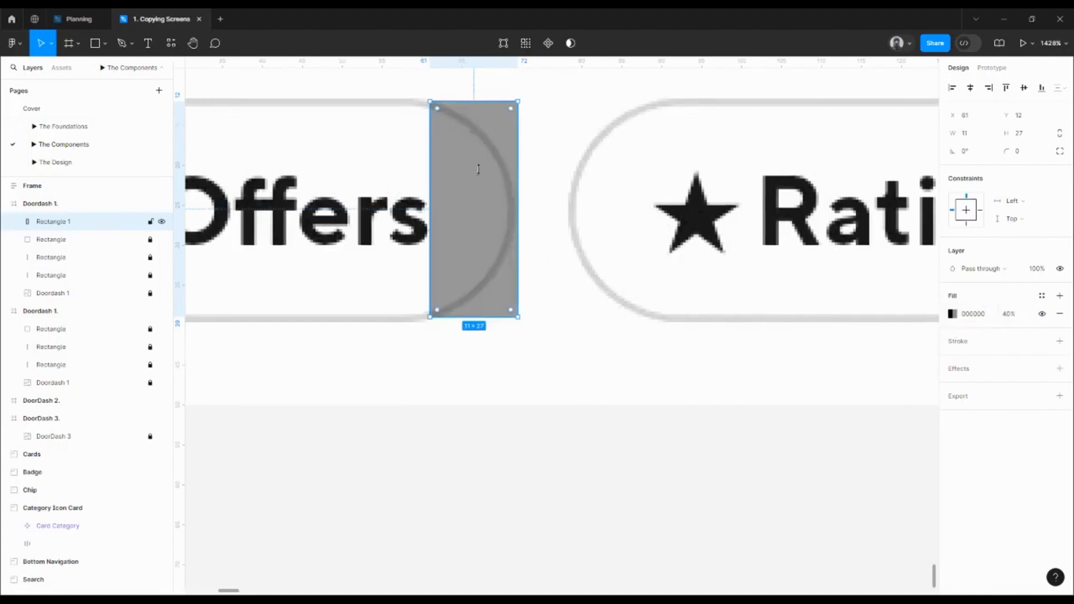
drag(495, 205, 598, 207)
scroll(662, 193, down, 3)
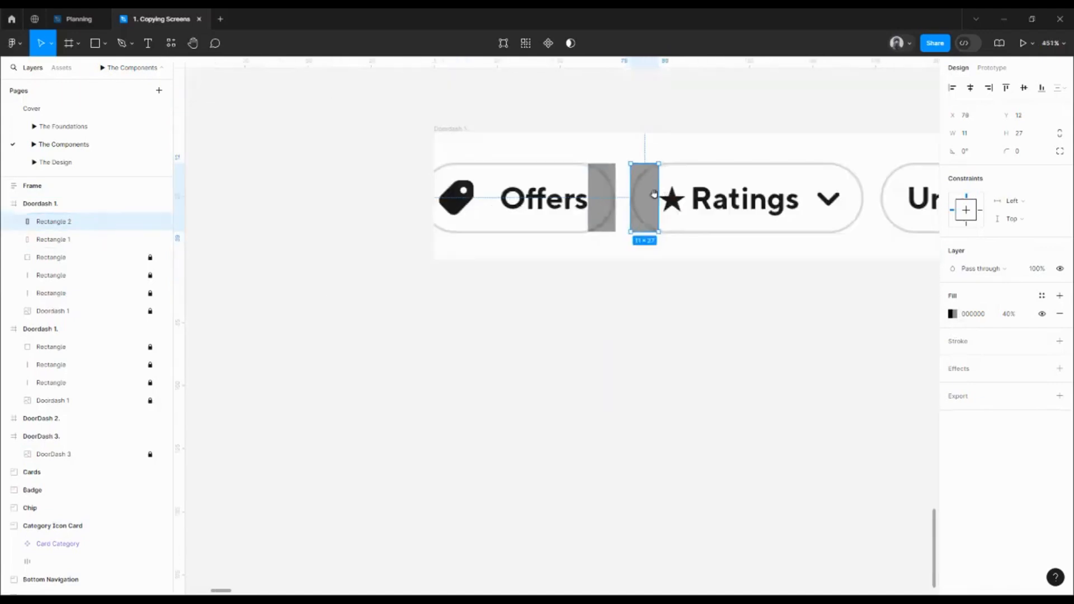
scroll(654, 194, right, 5)
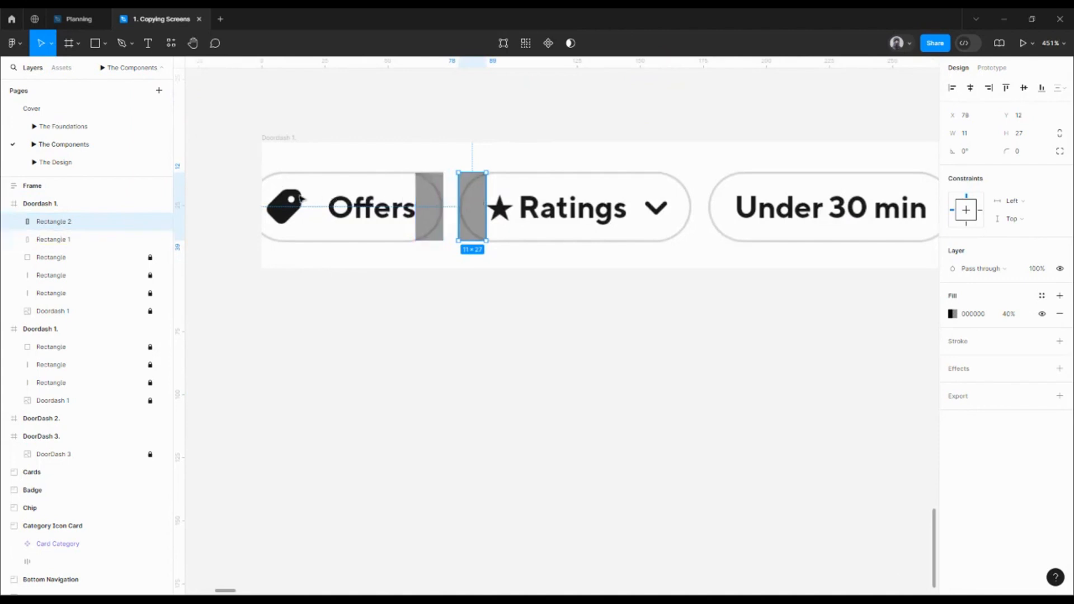
alt+drag(475, 210, 719, 212)
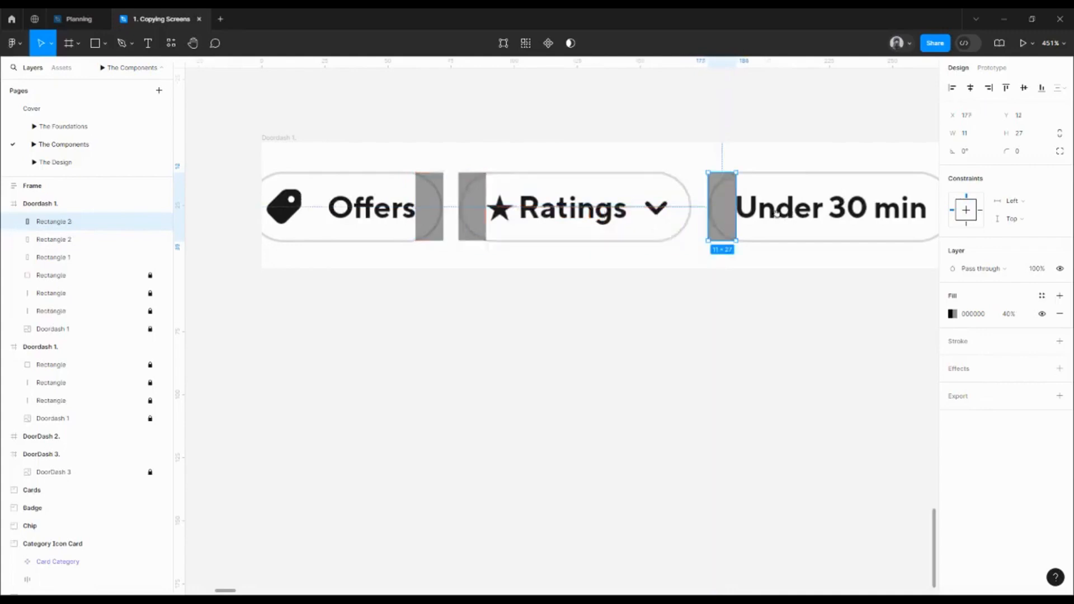
scroll(743, 213, right, 2)
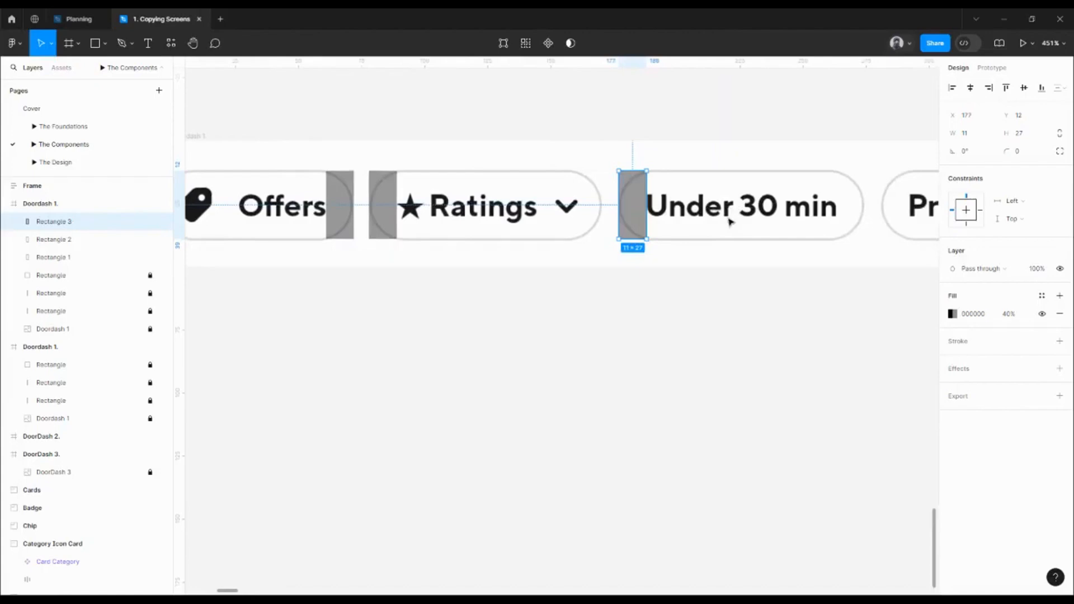
scroll(632, 196, down, 3)
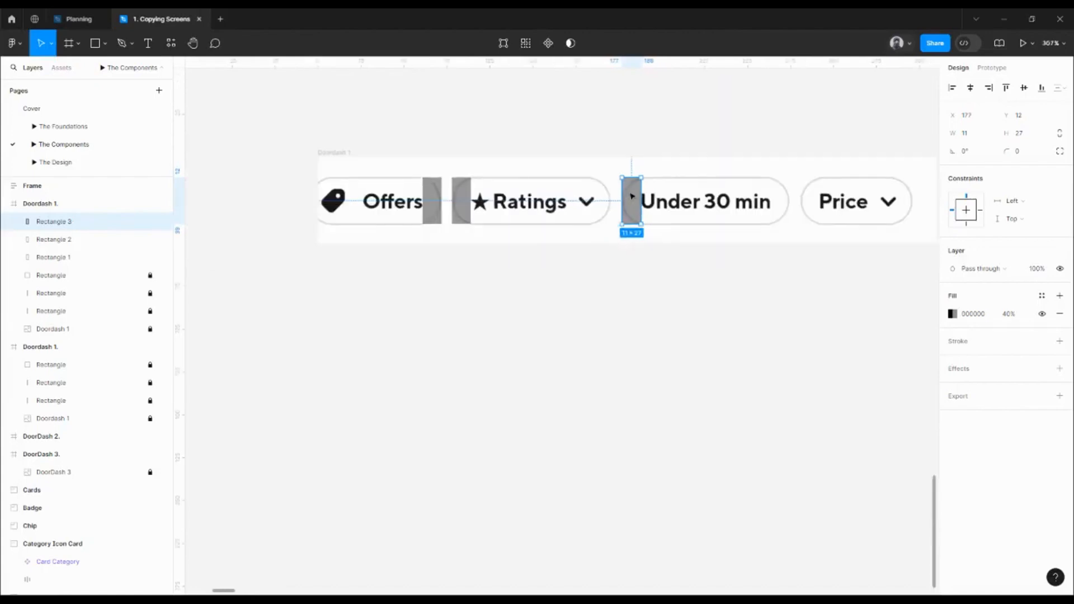
shift+click(469, 202)
shift+click(434, 205)
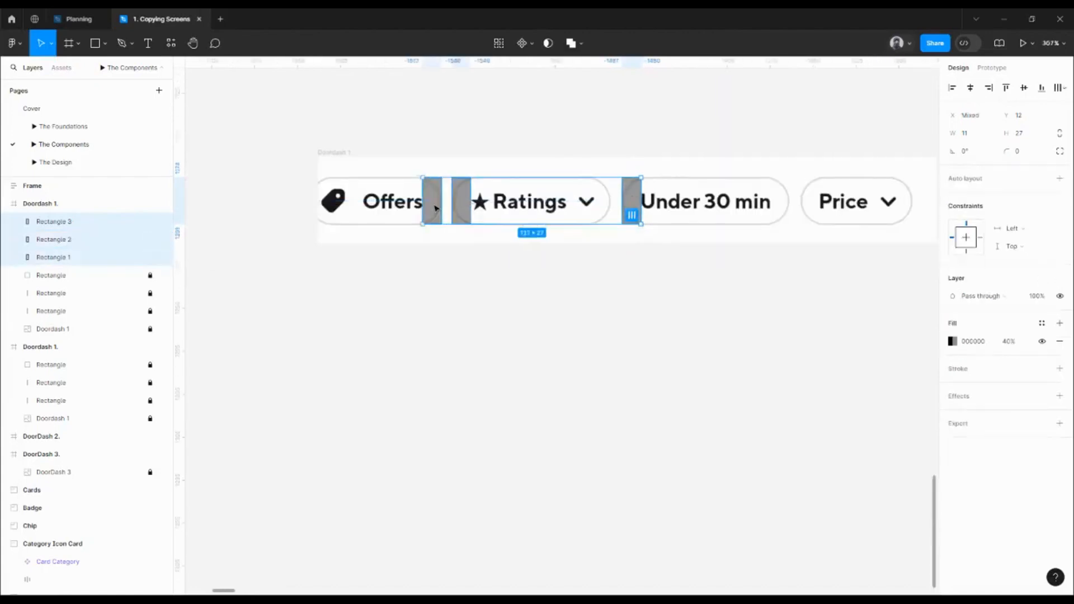
key(Delete)
drag(465, 326, 468, 313)
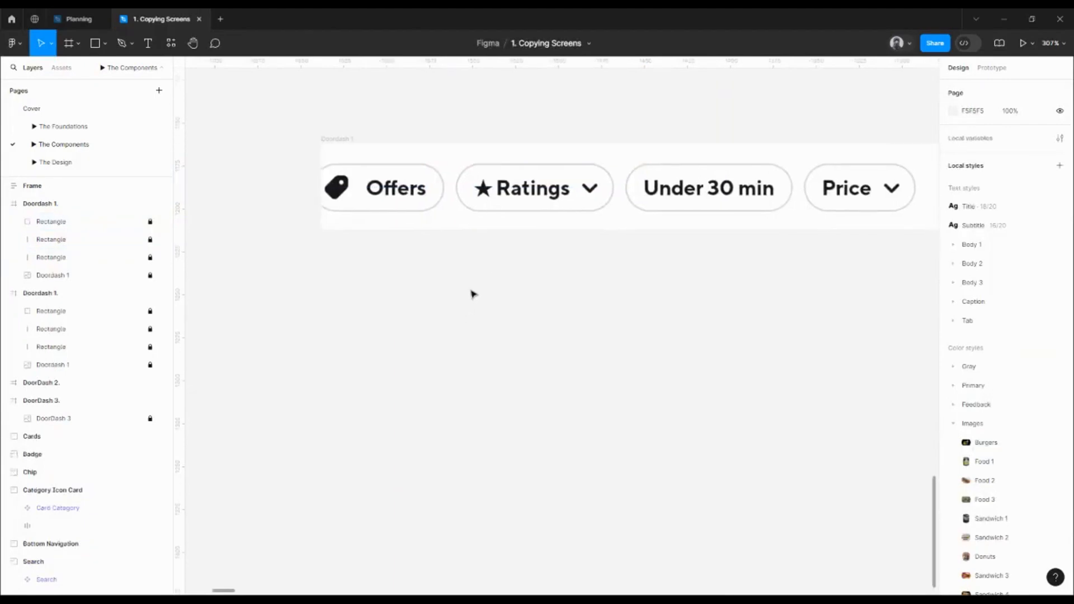
Add an 'Offers' text layer and move it onto the Offers chip
key(t)
click(414, 267)
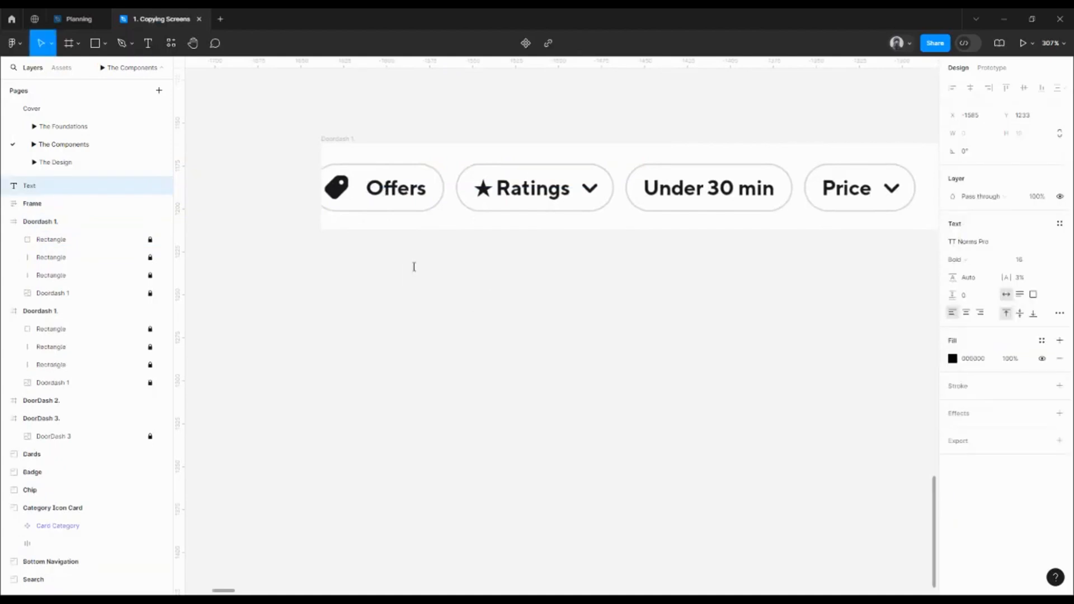
text(Offers)
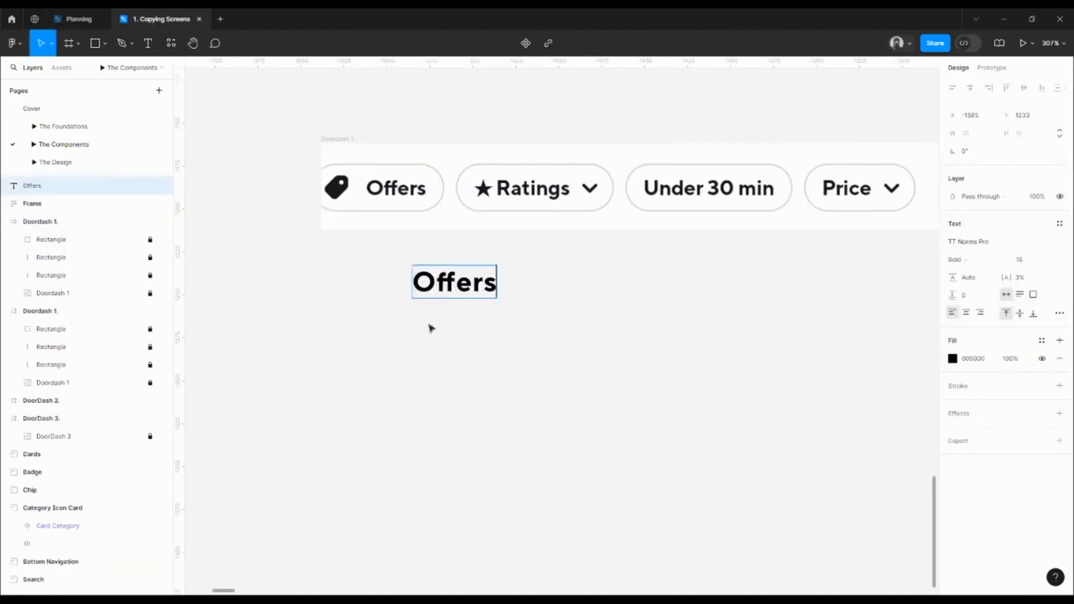
key(Escape)
drag(451, 286, 399, 176)
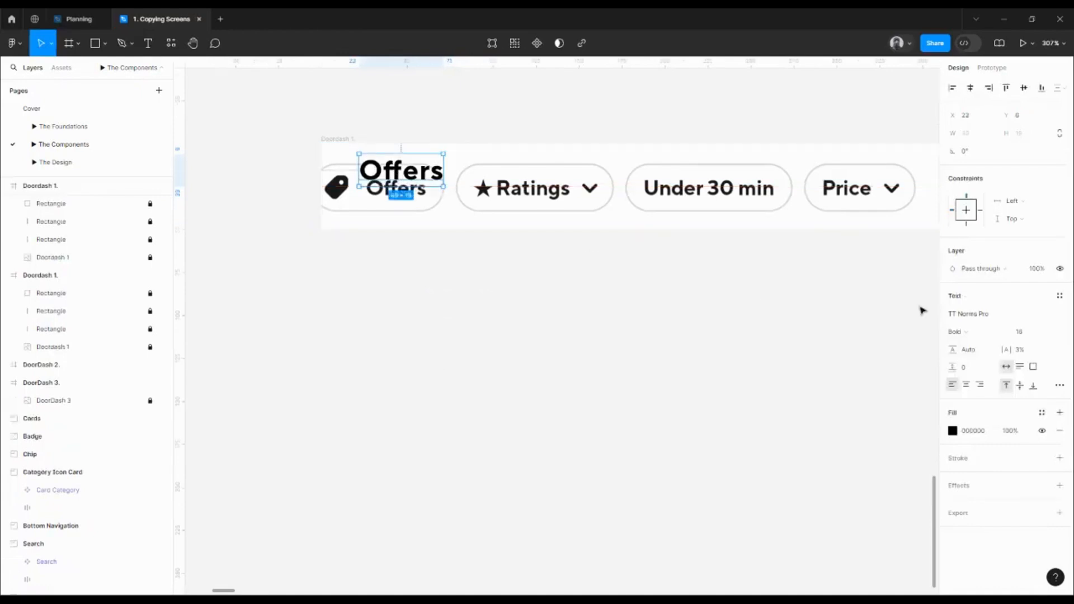
Try the Body 1 Bold and Body 3 Bold styles on Offers and move it into the chip
click(1060, 296)
scroll(1069, 423, down, 1)
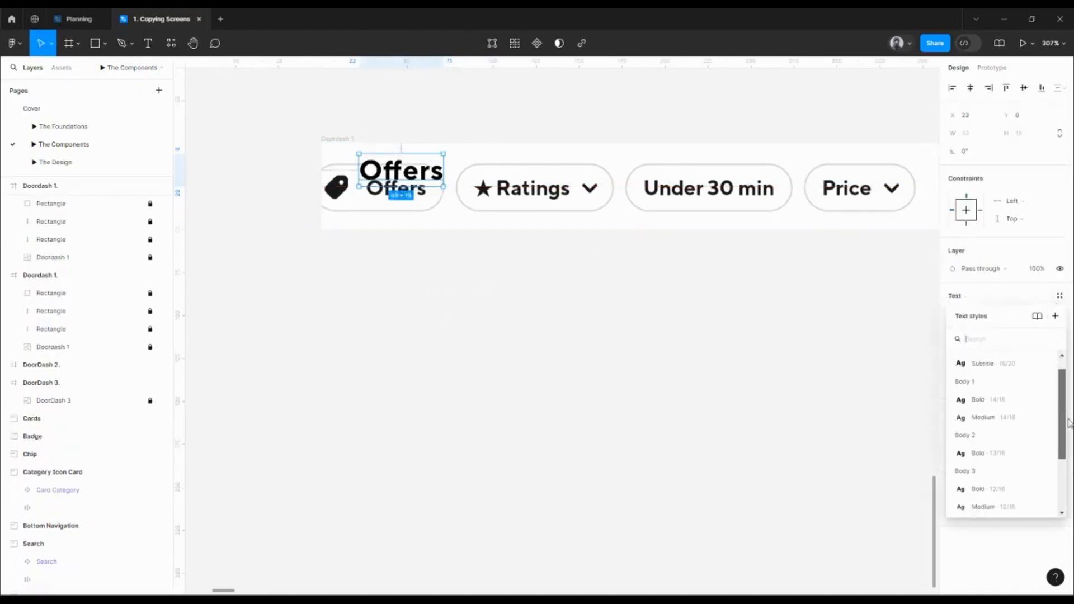
click(1004, 408)
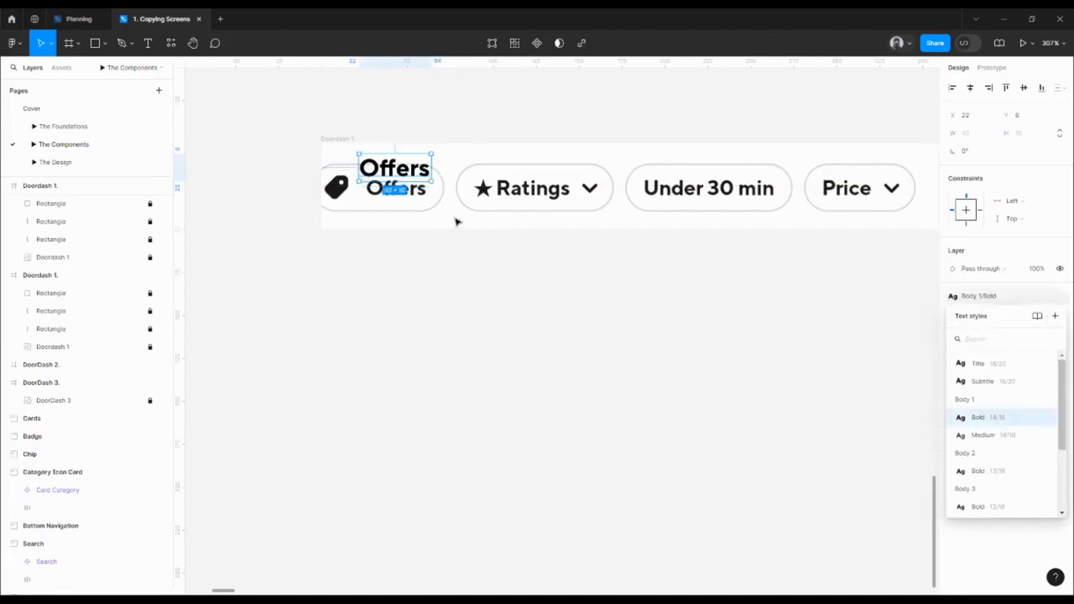
scroll(1058, 464, down, 2)
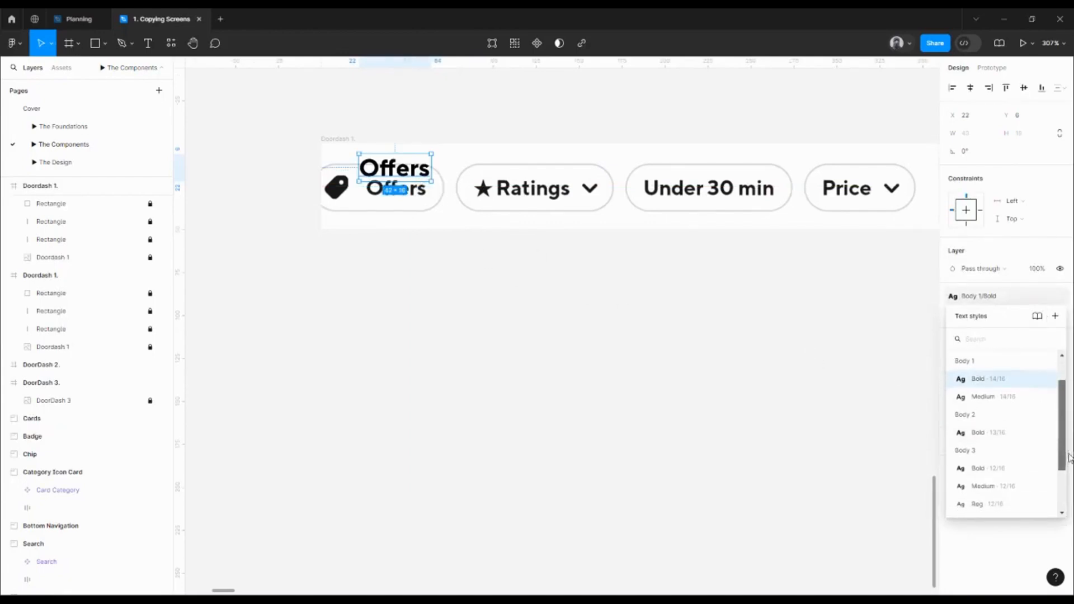
click(996, 472)
scroll(381, 171, up, 3)
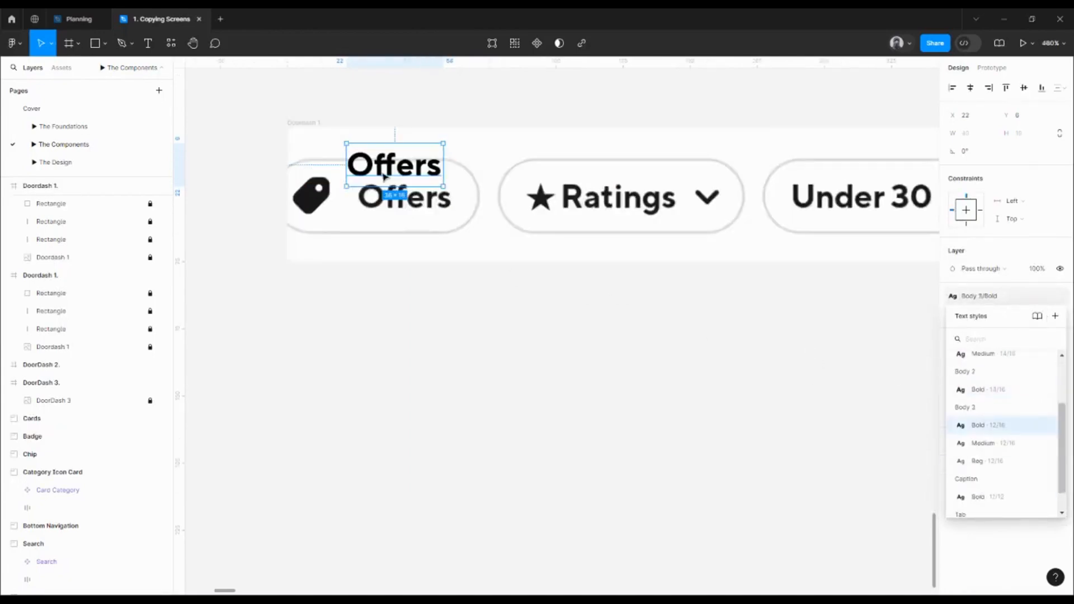
drag(386, 177, 399, 202)
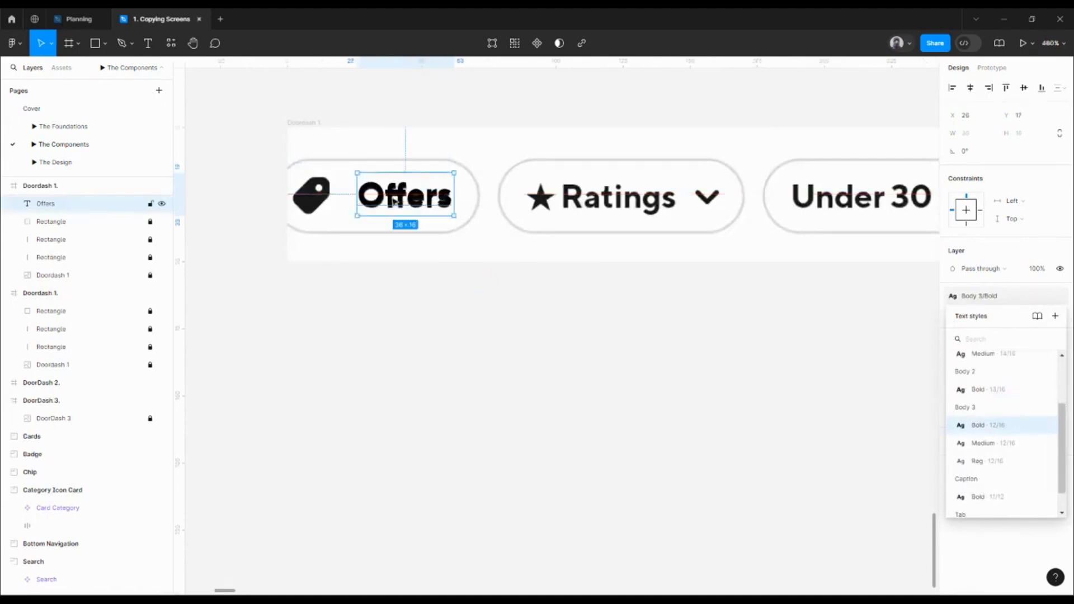
Settle Offers on Body 3/Medium, raise it in the chip, and go to The Foundations page
click(985, 443)
scroll(423, 213, up, 5)
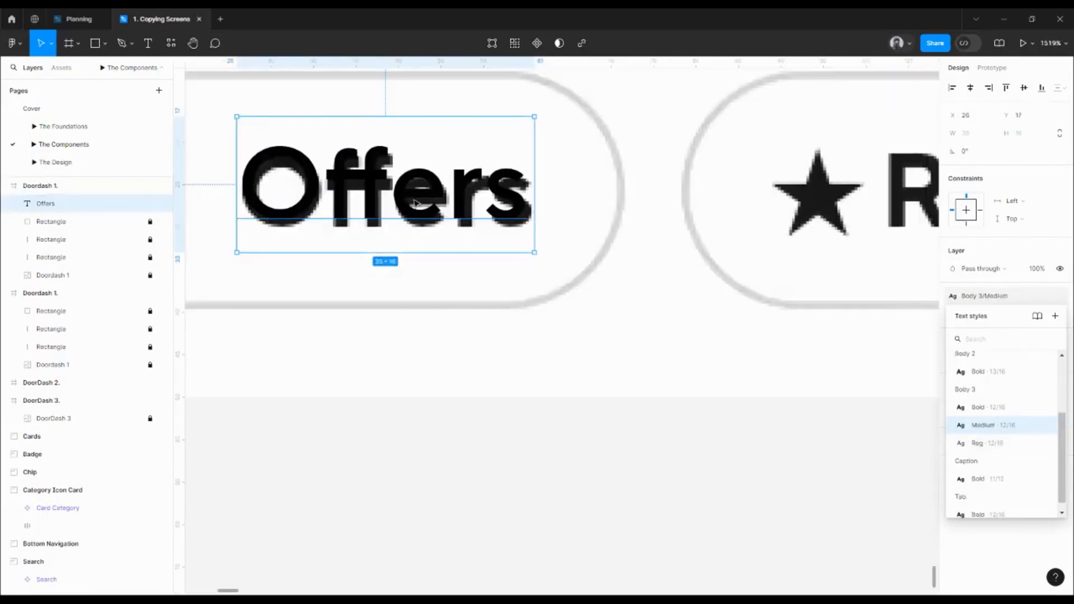
drag(415, 203, 415, 154)
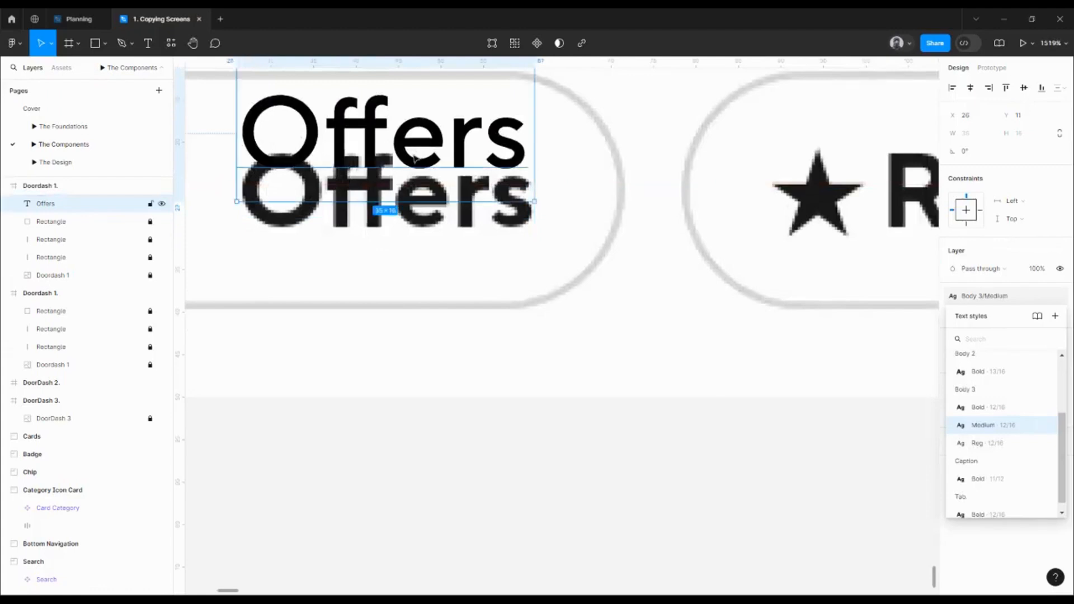
click(982, 409)
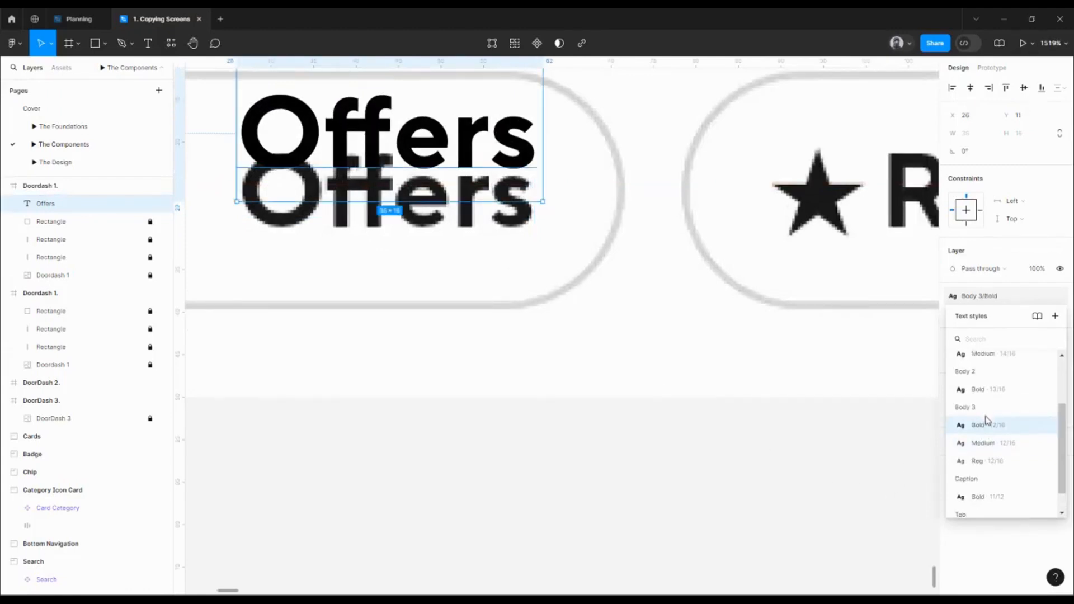
click(985, 443)
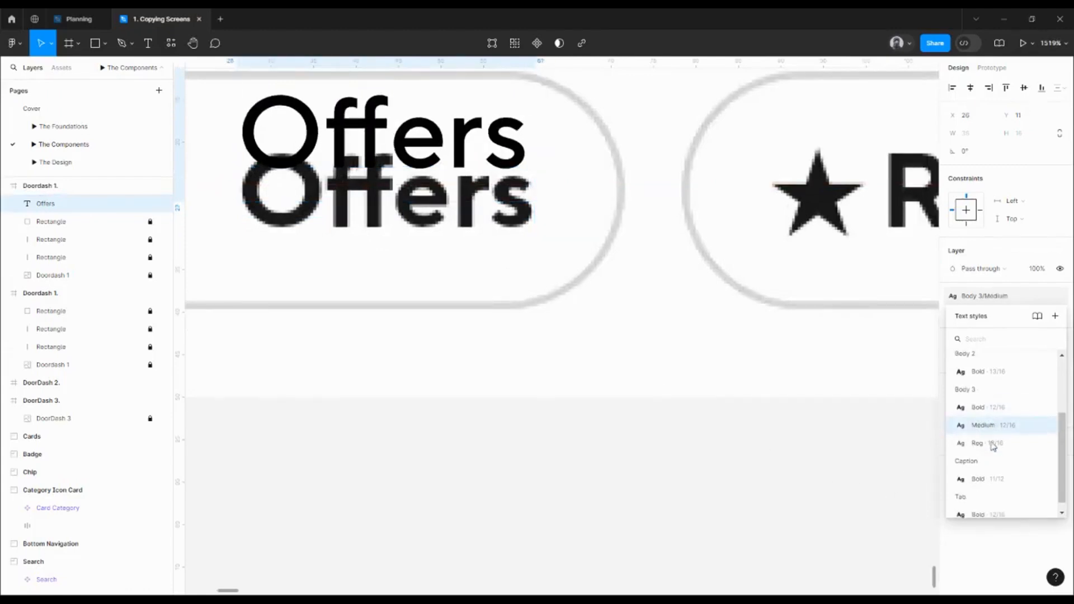
click(62, 126)
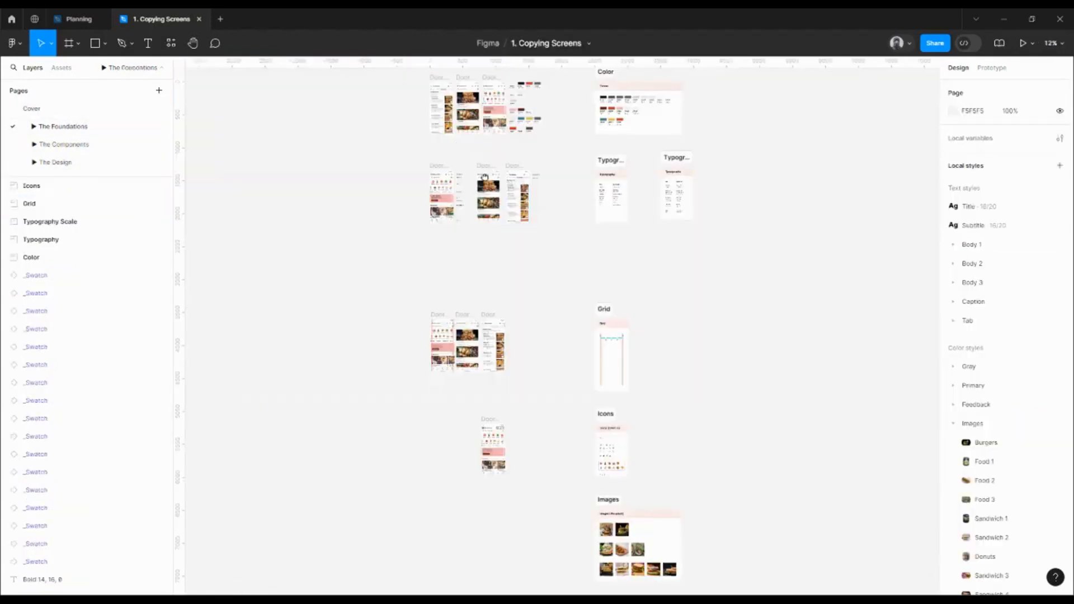
Navigate The Foundations canvas to the typography notes and select the Bold 12, 16, 0 spec
drag(443, 105, 502, 180)
scroll(502, 180, up, 10)
scroll(541, 200, right, 10)
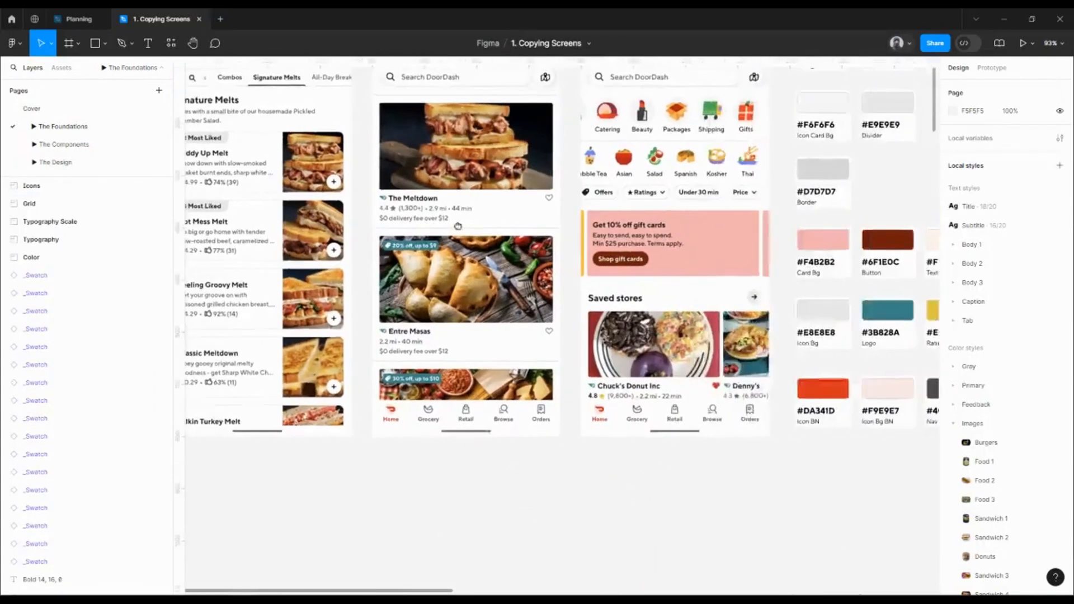
scroll(529, 101, down, 3)
scroll(562, 235, down, 6)
drag(618, 340, 604, 257)
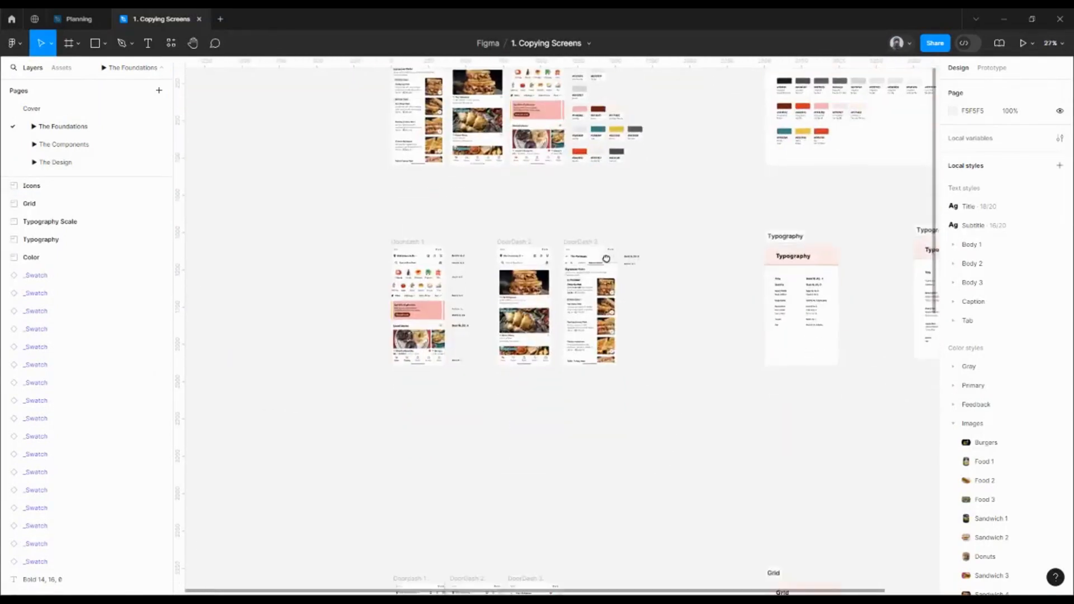
scroll(451, 306, up, 8)
drag(456, 309, 573, 292)
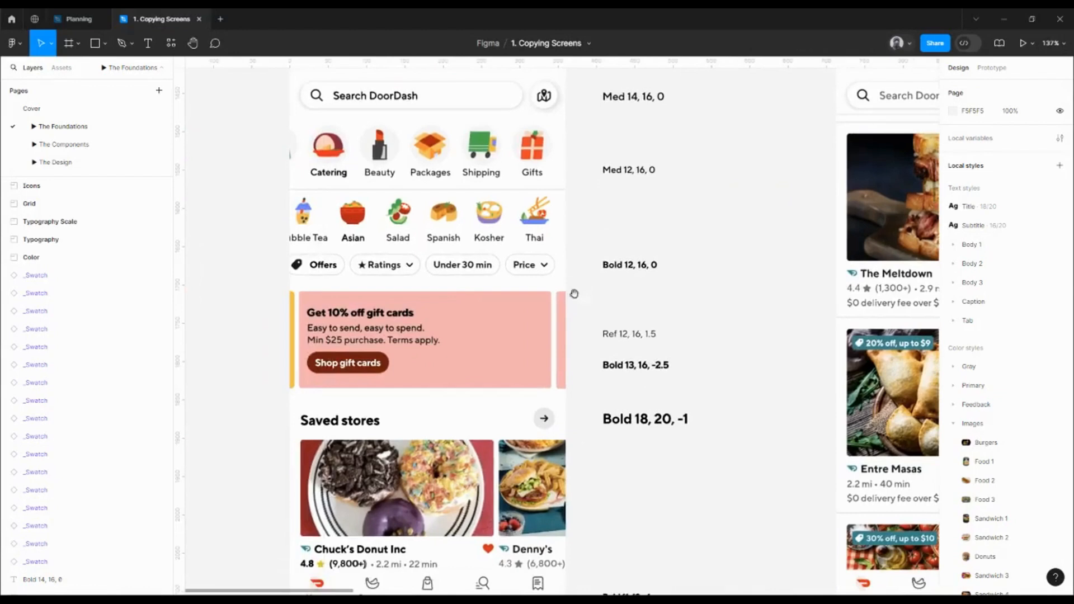
click(634, 269)
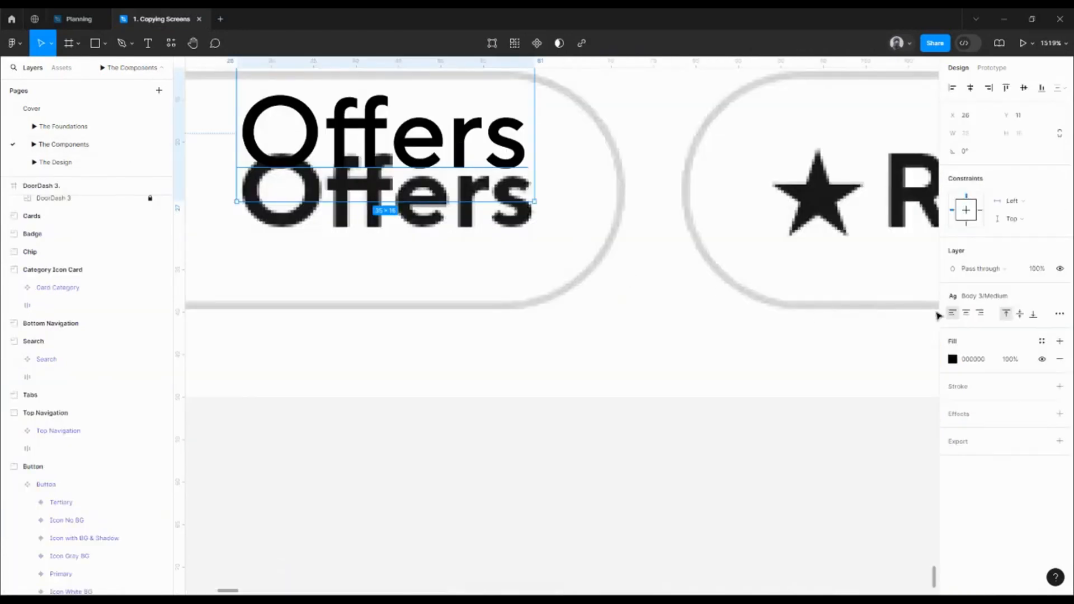
Apply Body 3/Bold to Offers and lower it to Y 18 over the chip label
click(987, 296)
click(986, 407)
drag(471, 157, 468, 208)
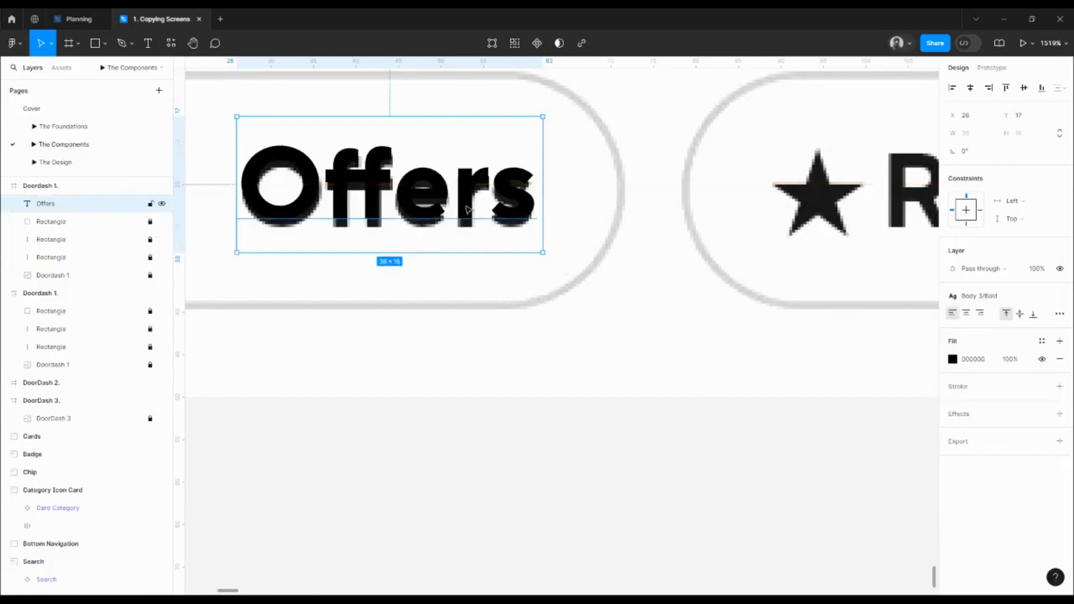
key(Down)
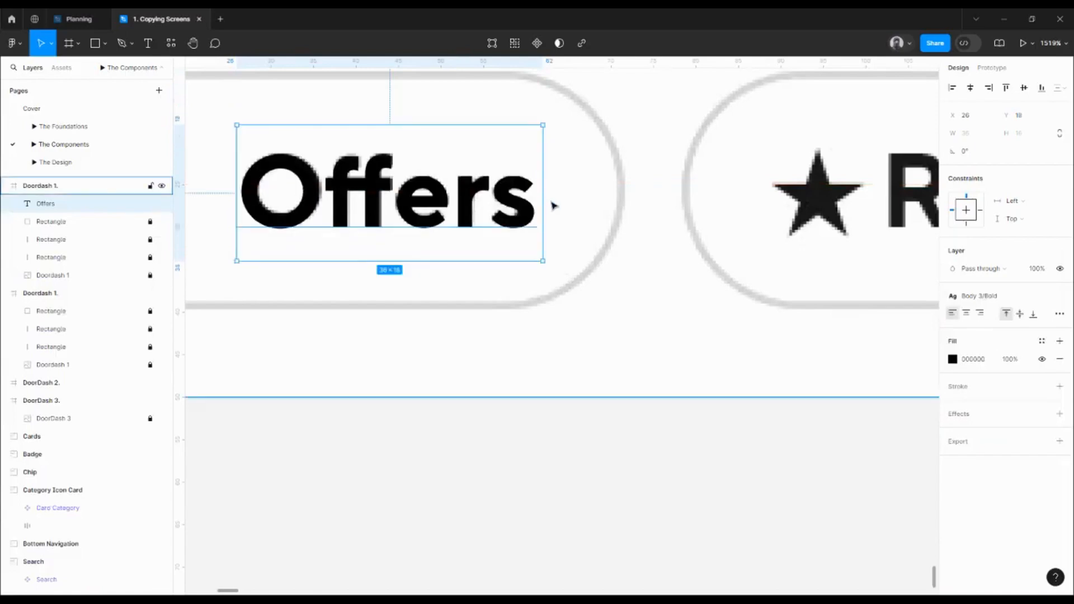
scroll(553, 205, down, 3)
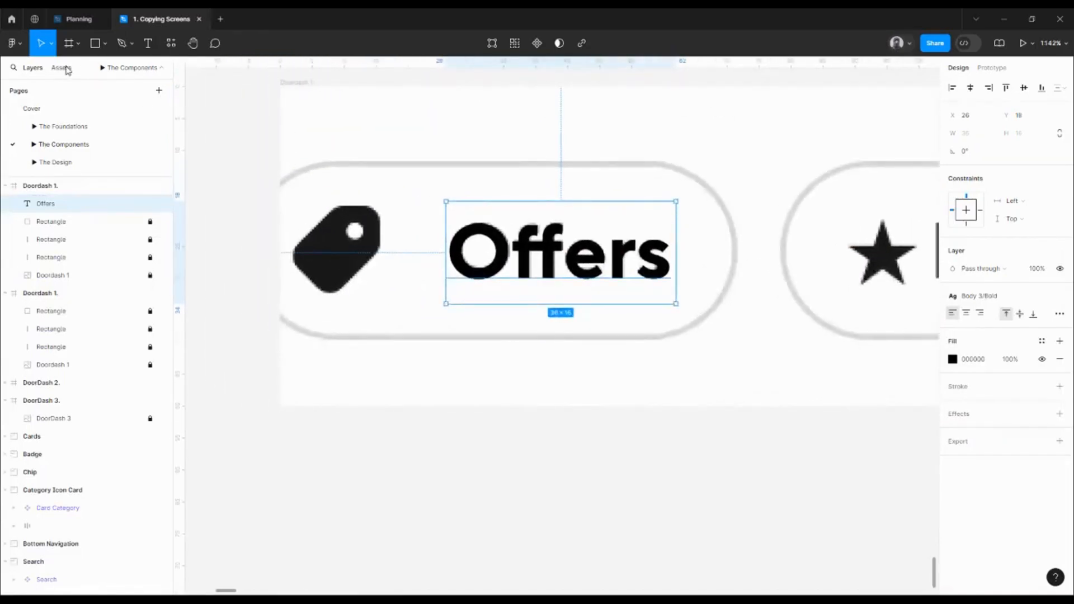
Drag the tag filled icon from the local Icons assets onto the Offers chip
click(61, 68)
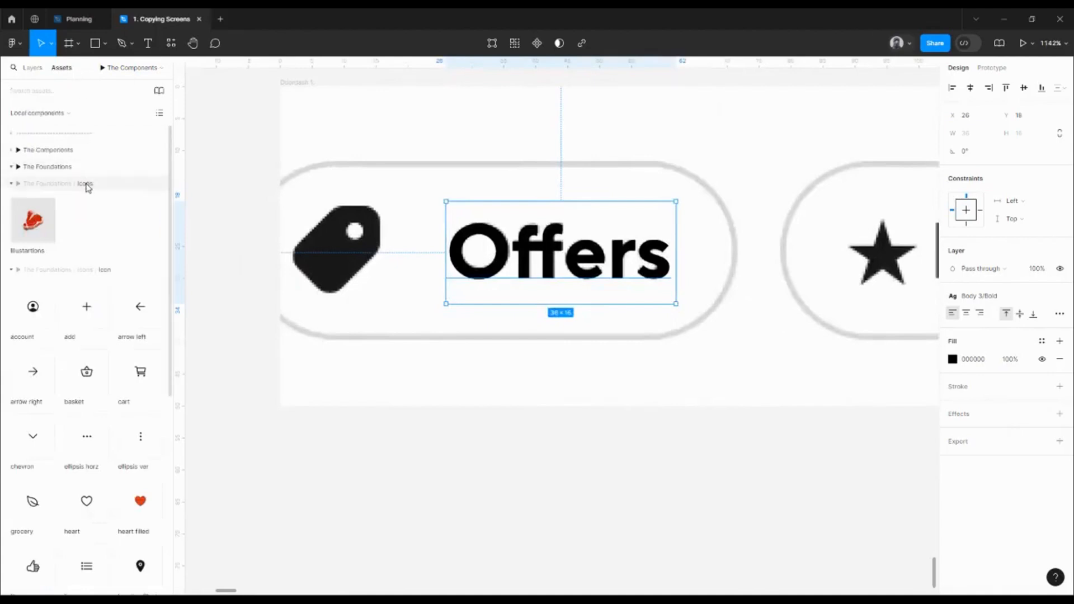
click(78, 274)
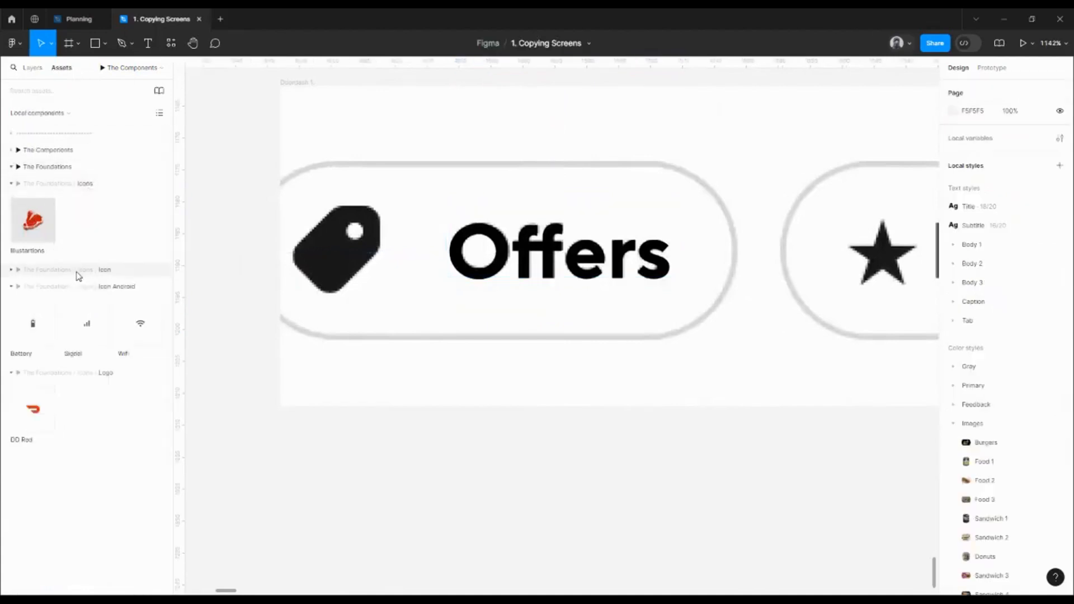
click(78, 274)
click(12, 183)
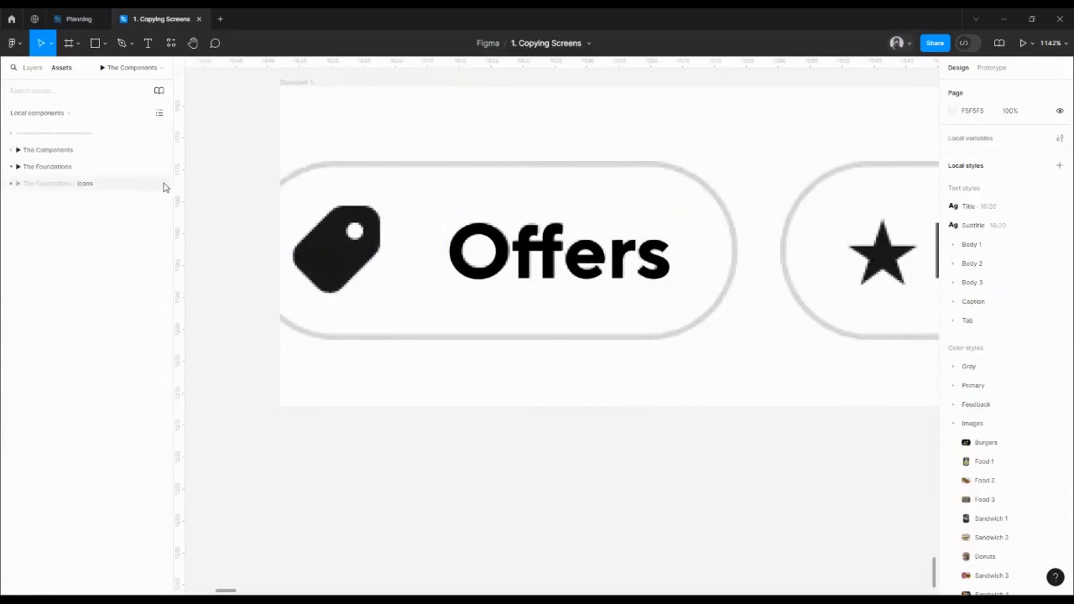
click(84, 185)
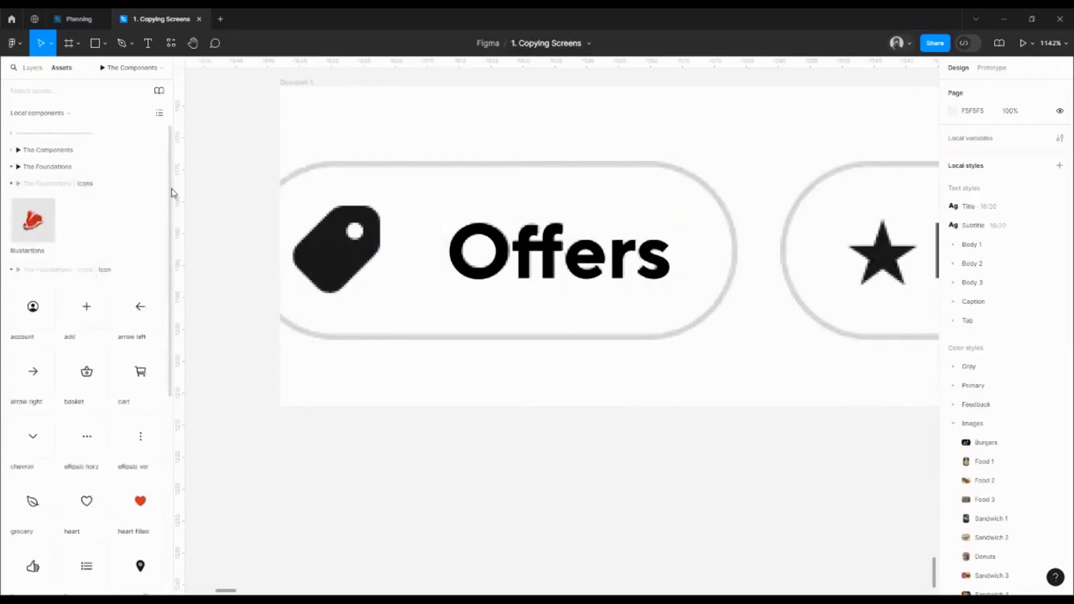
drag(173, 196, 189, 269)
scroll(151, 453, down, 2)
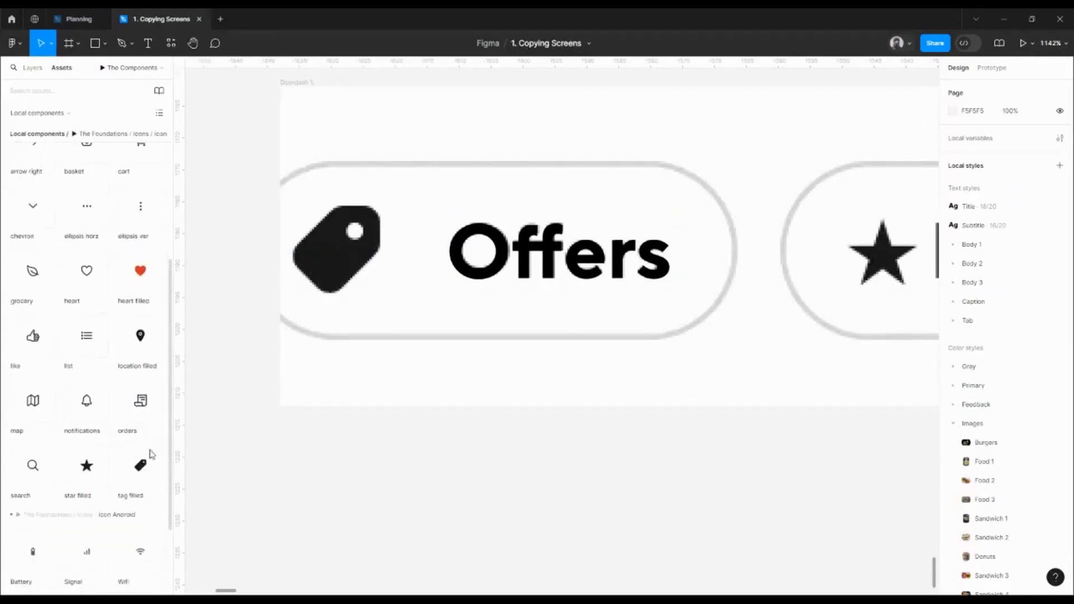
drag(138, 473, 340, 252)
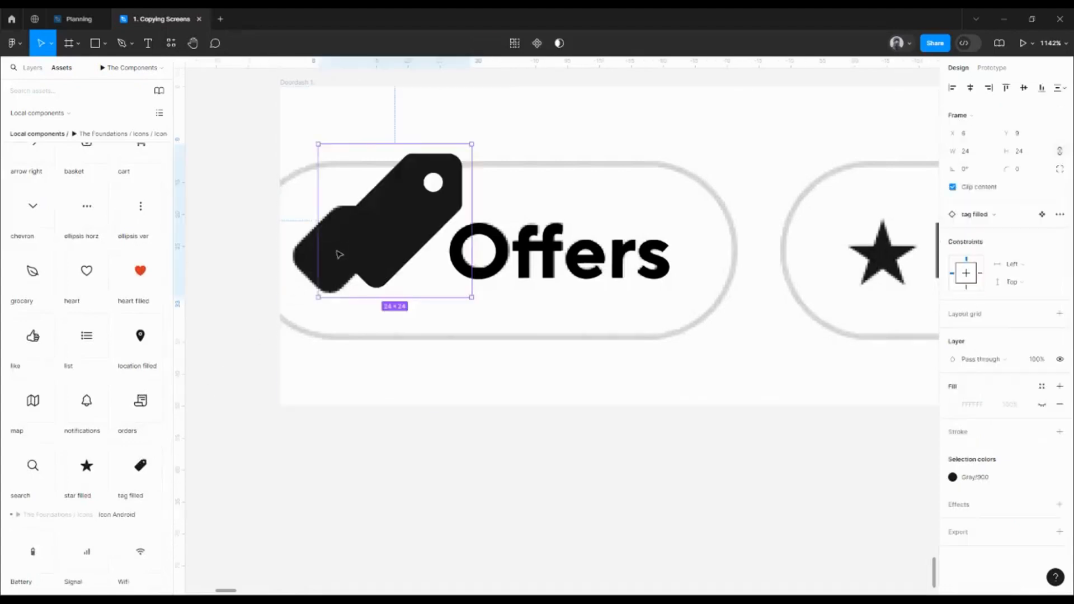
Resize the tag icon to 16×16 and place it just left of the Offers text
click(1005, 151)
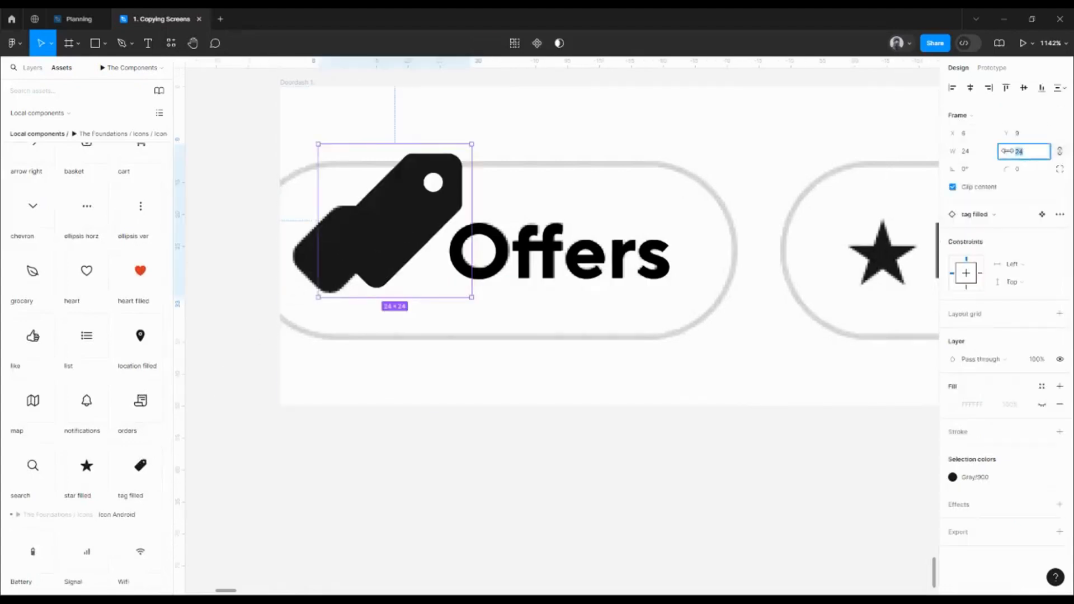
text(20)
key(Return)
drag(403, 223, 403, 297)
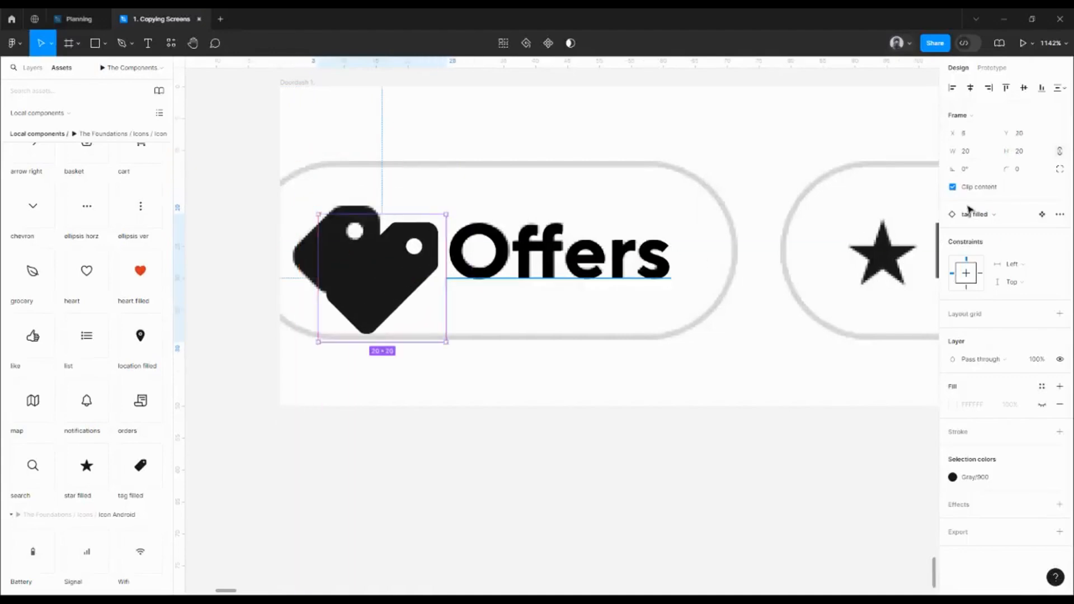
click(1025, 156)
text(16)
key(Return)
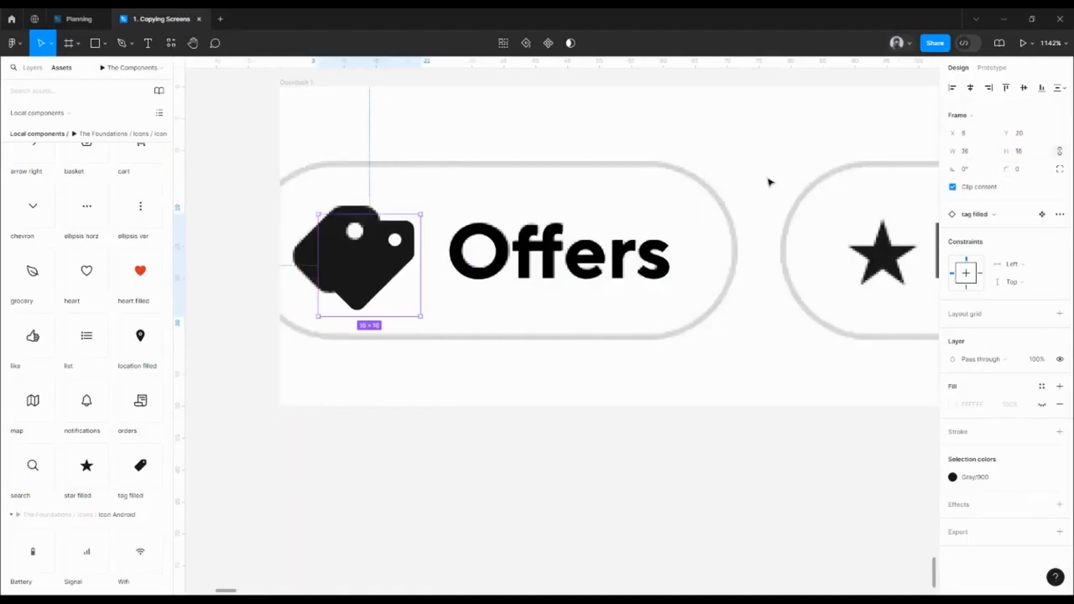
drag(384, 272, 353, 256)
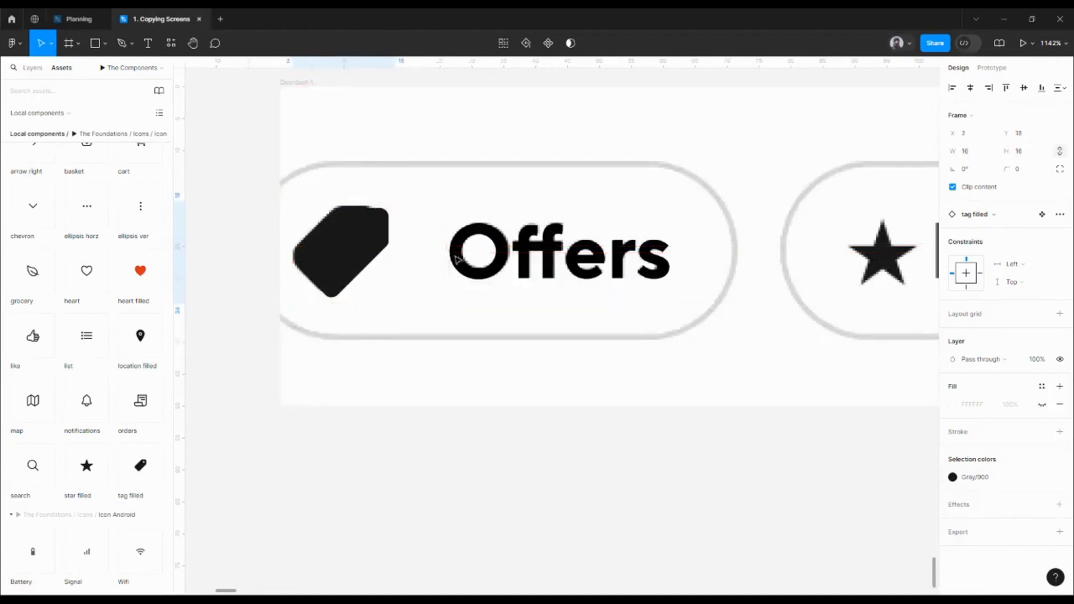
key(Right)
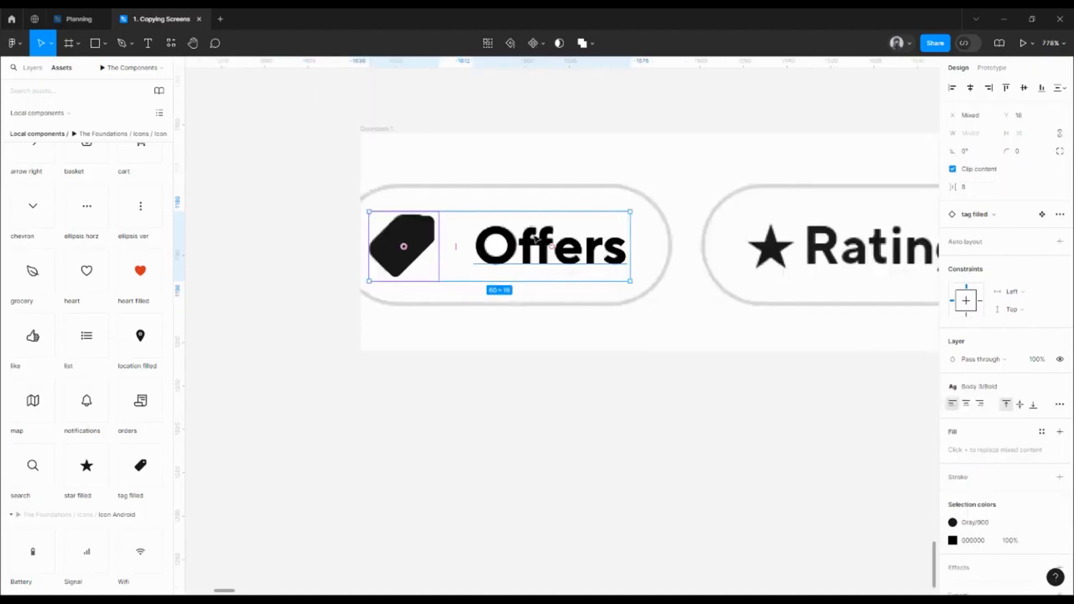
Wrap the tag icon and Offers text in a horizontal hug-contents auto layout with 8 spacing
scroll(534, 239, down, 4)
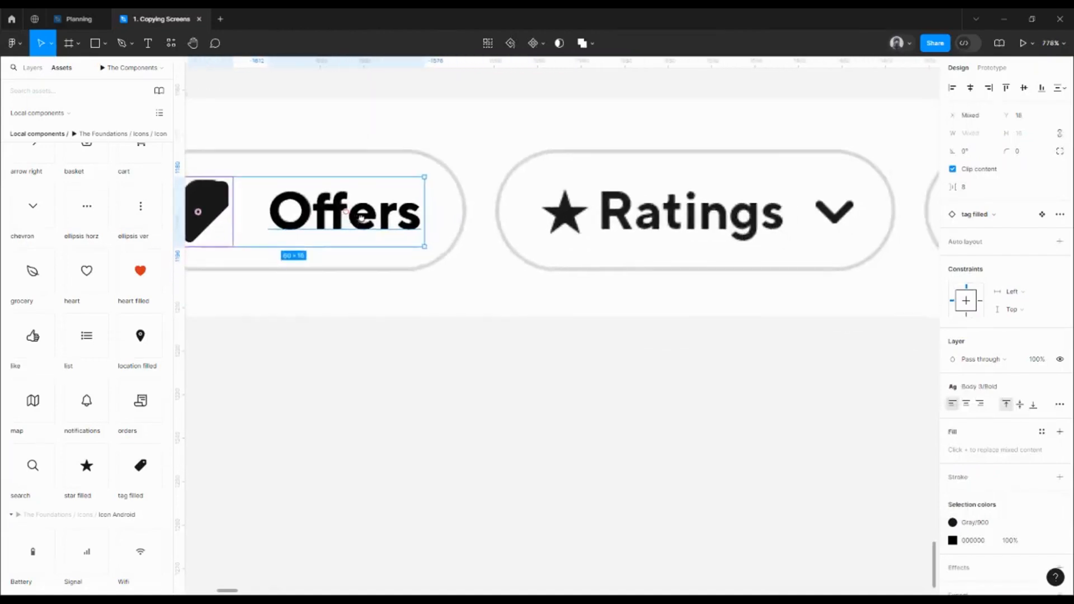
scroll(361, 218, left, 5)
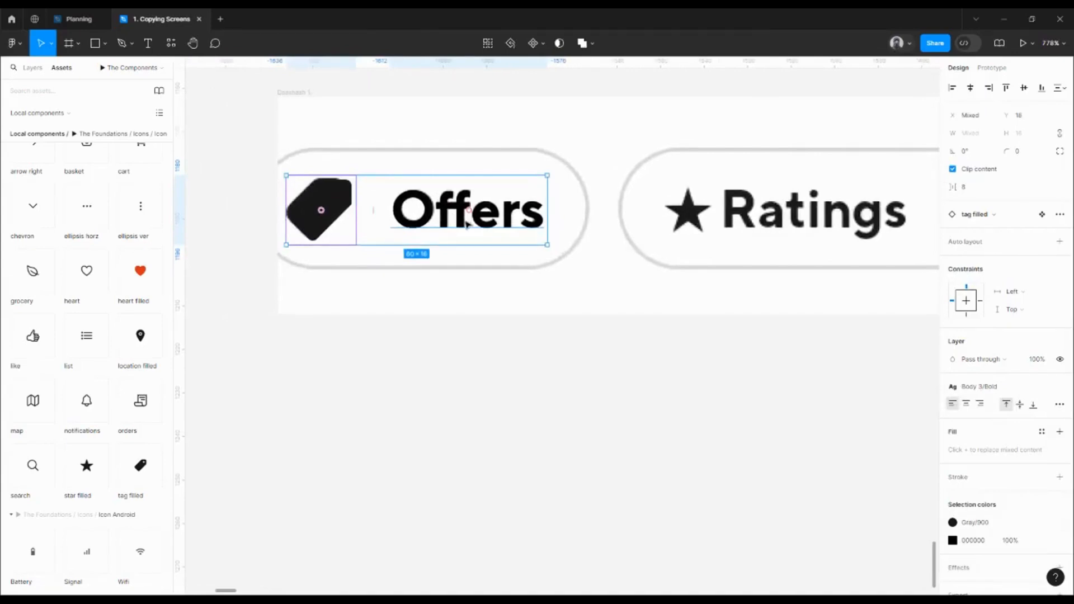
scroll(466, 224, right, 2)
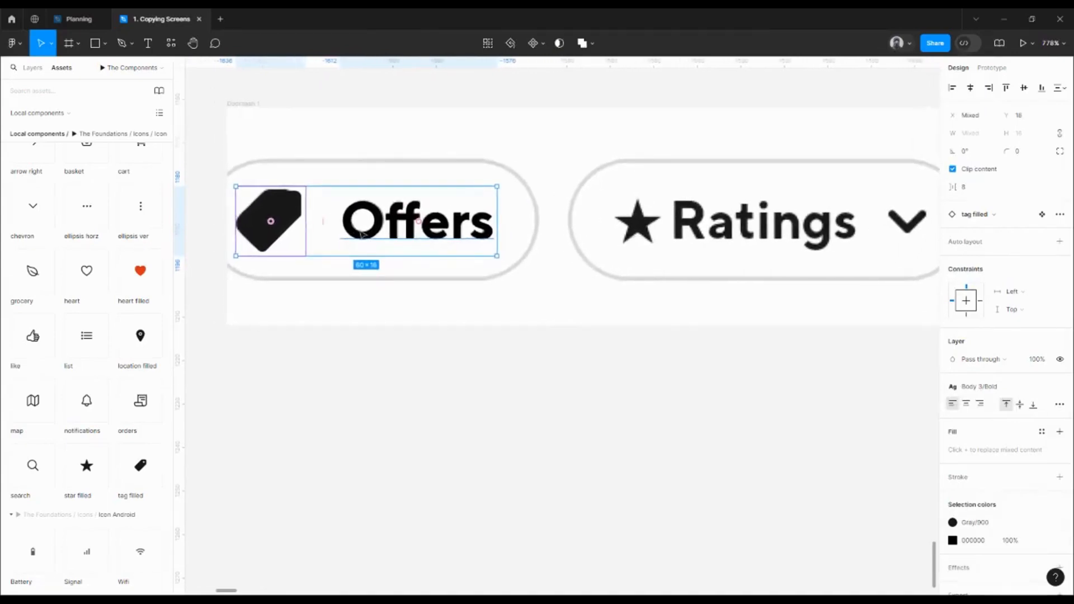
key(shift+a)
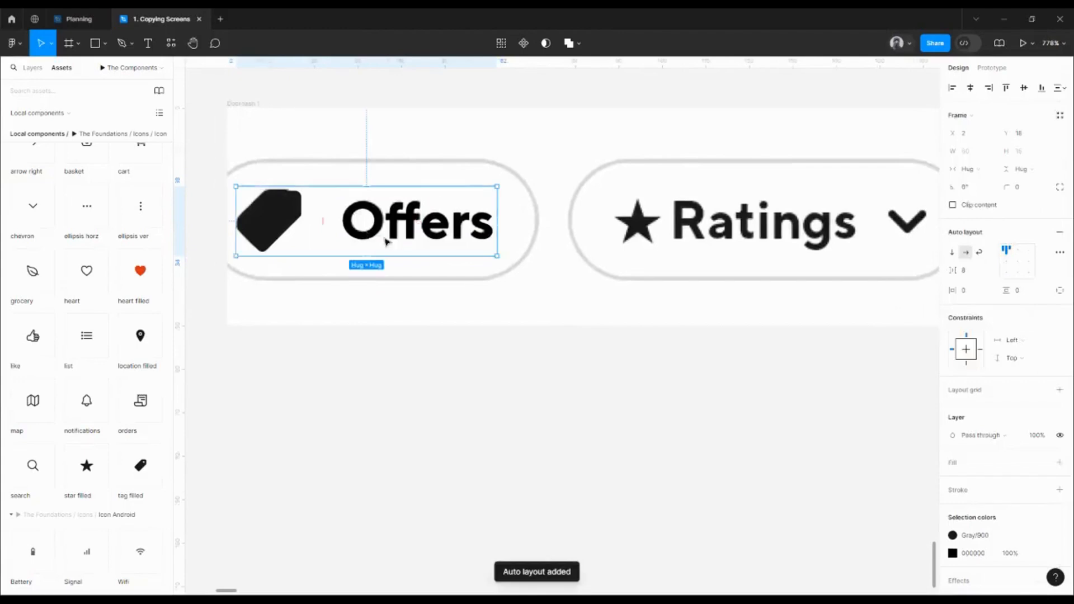
scroll(736, 279, left, 2)
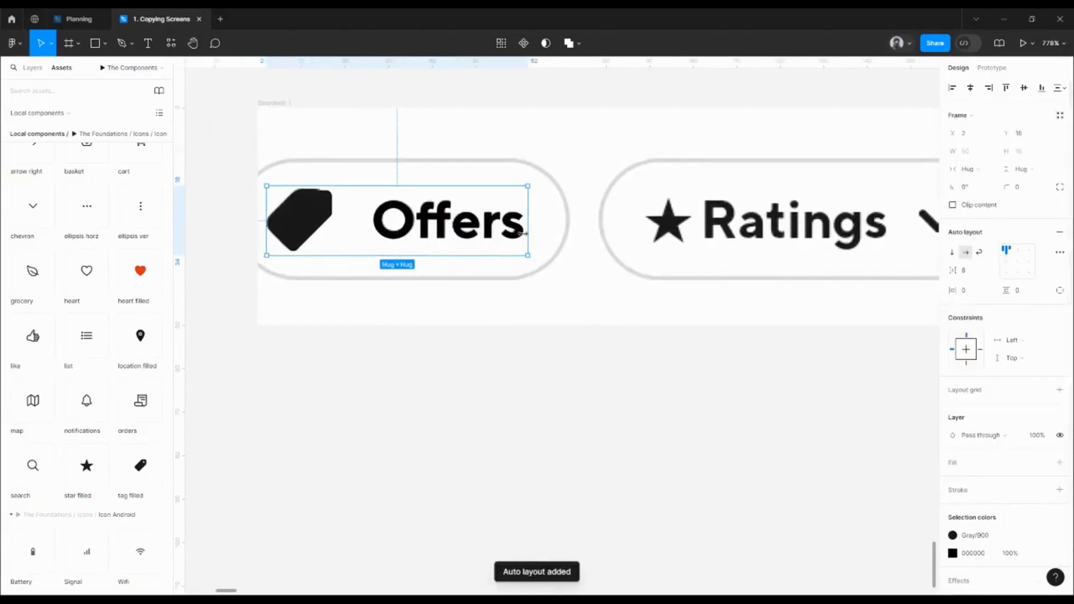
scroll(547, 216, up, 3)
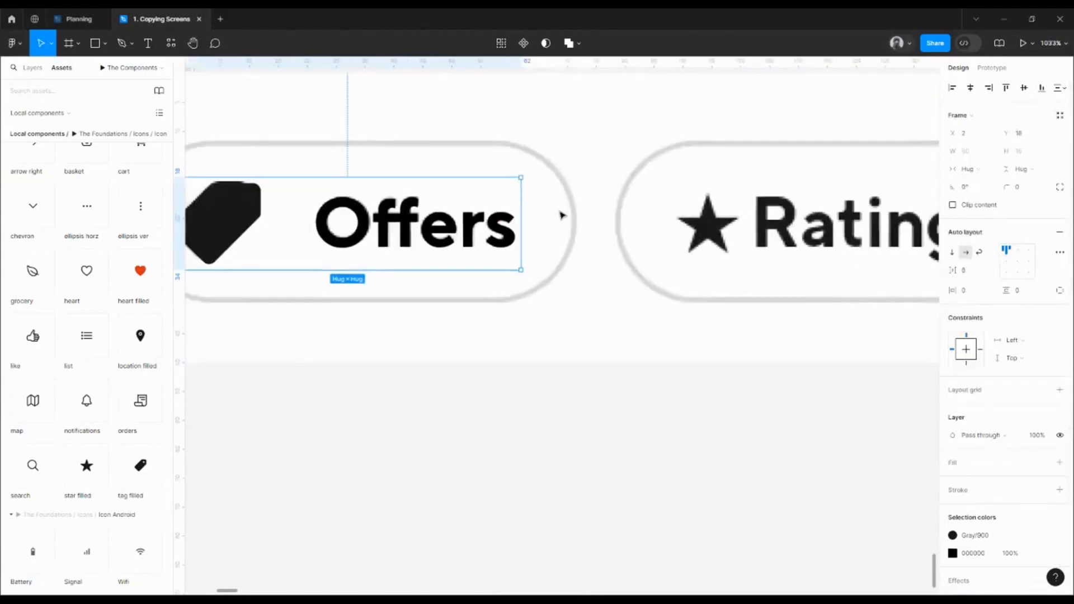
Set the Offers frame's horizontal padding to 8 and shift it 8 px left
click(976, 291)
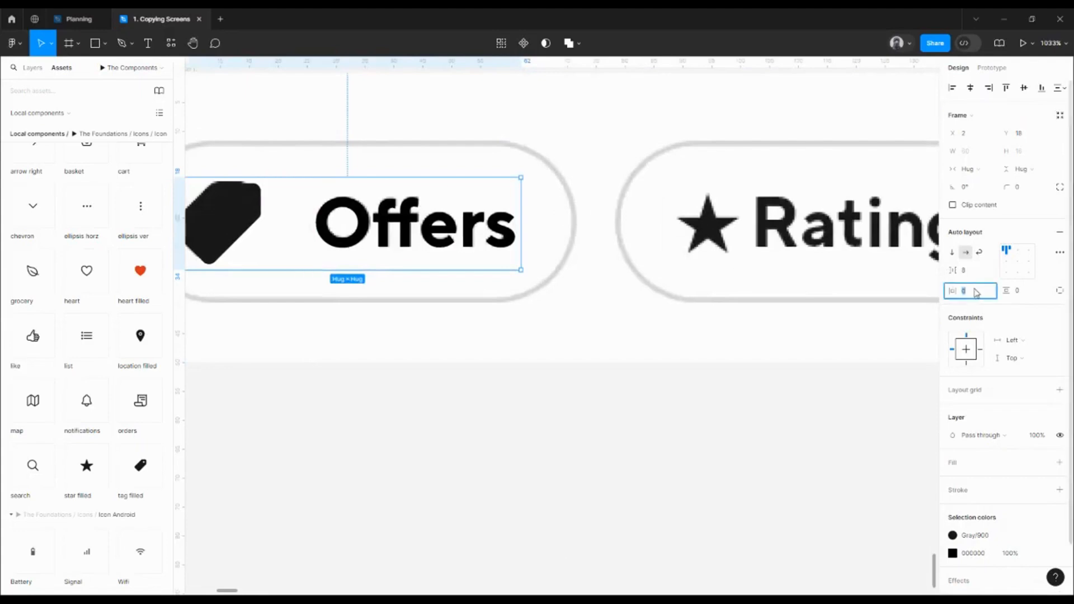
text(8)
key(Return)
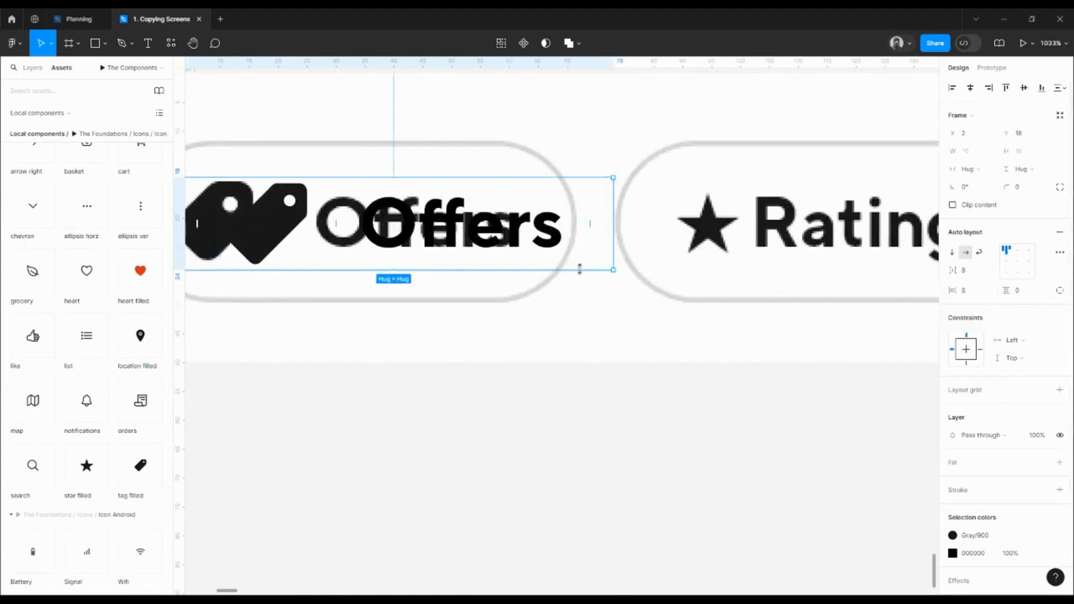
key(shift+Left)
drag(582, 273, 627, 285)
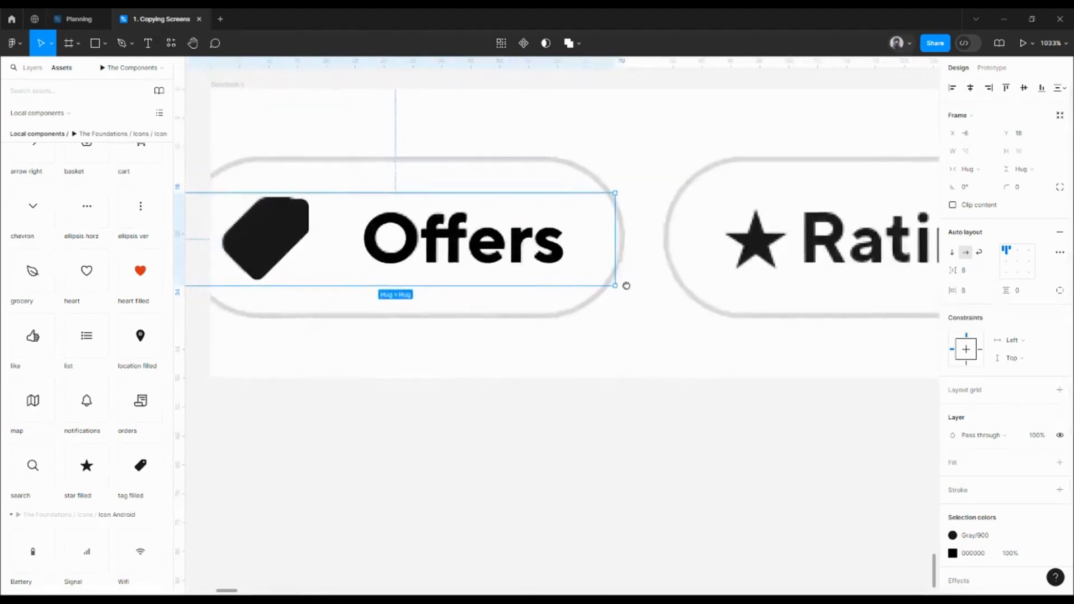
drag(616, 246, 646, 250)
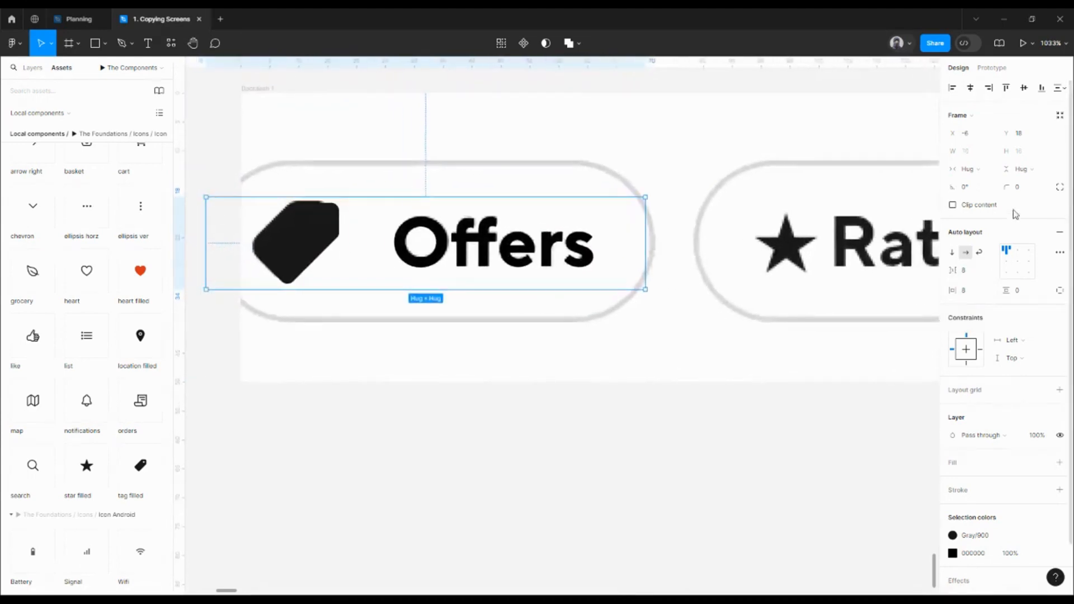
Centre the icon and text vertically and stretch the frame to a fixed 28 height
click(1017, 260)
drag(416, 194, 420, 162)
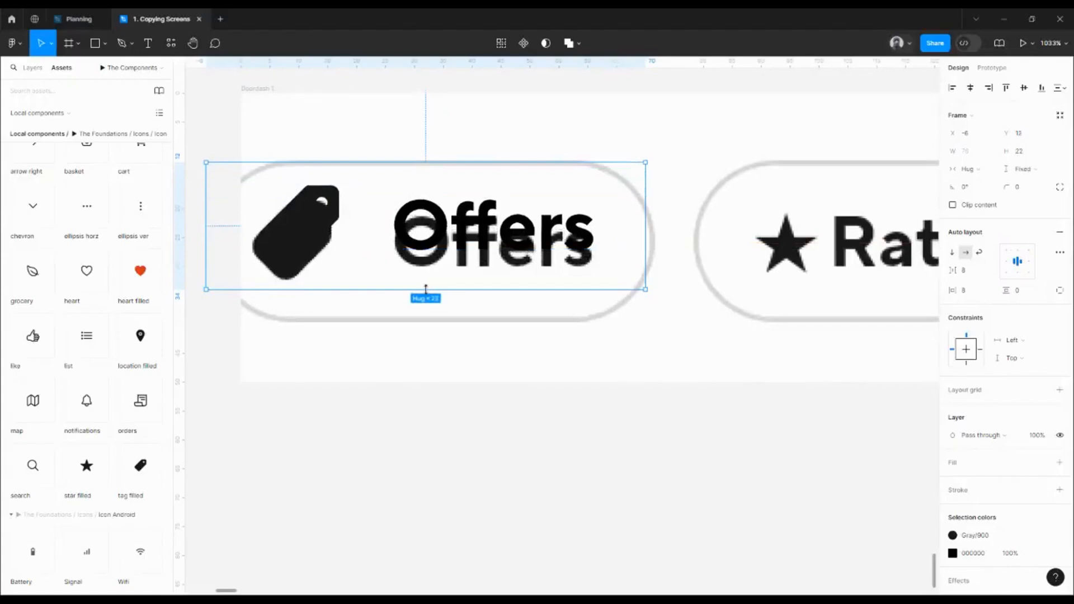
drag(427, 289, 443, 323)
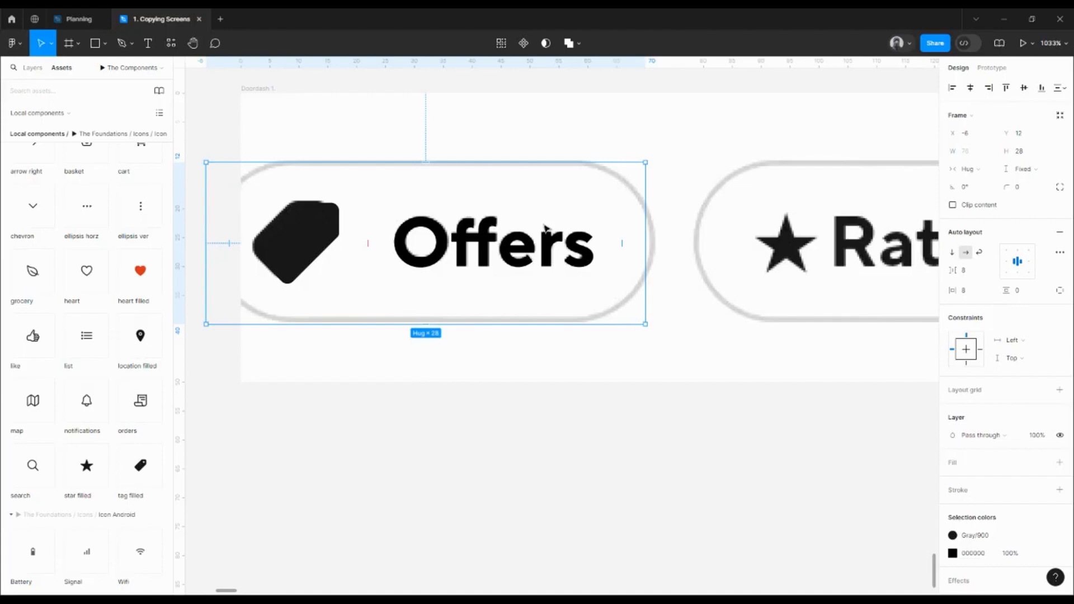
Round the Offers chip with corner radius 100 and link its black to Gray/900
click(1029, 188)
text(4)
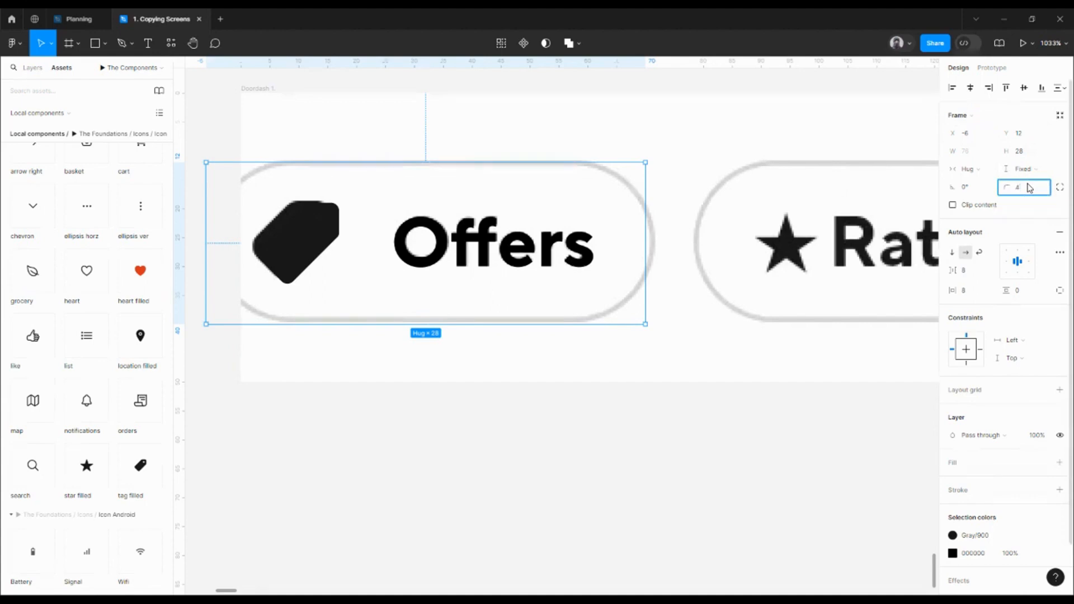
key(Return)
scroll(1044, 447, down, 2)
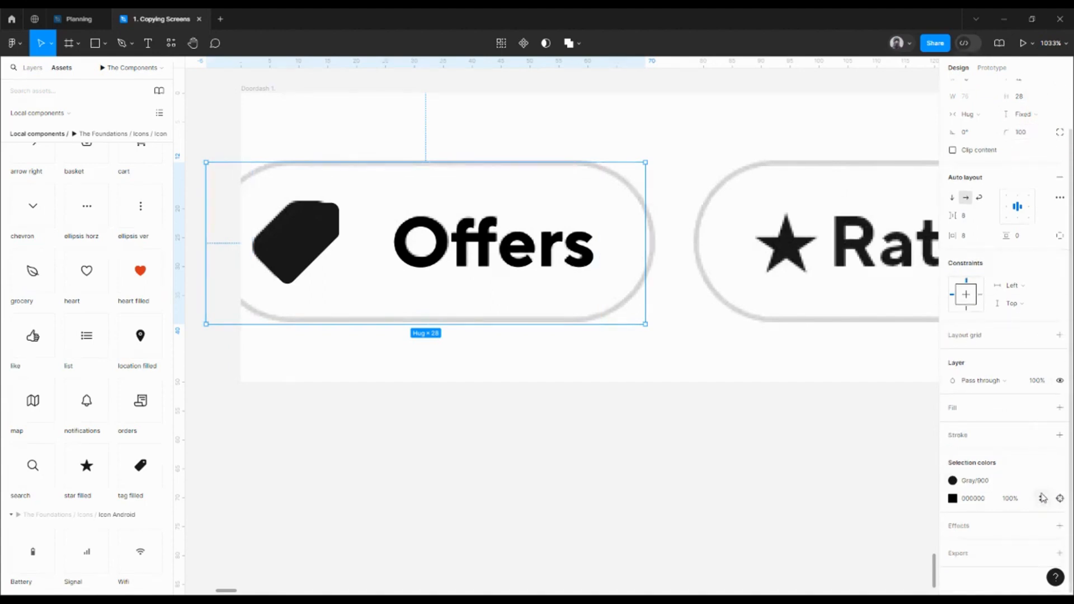
click(1042, 498)
click(827, 456)
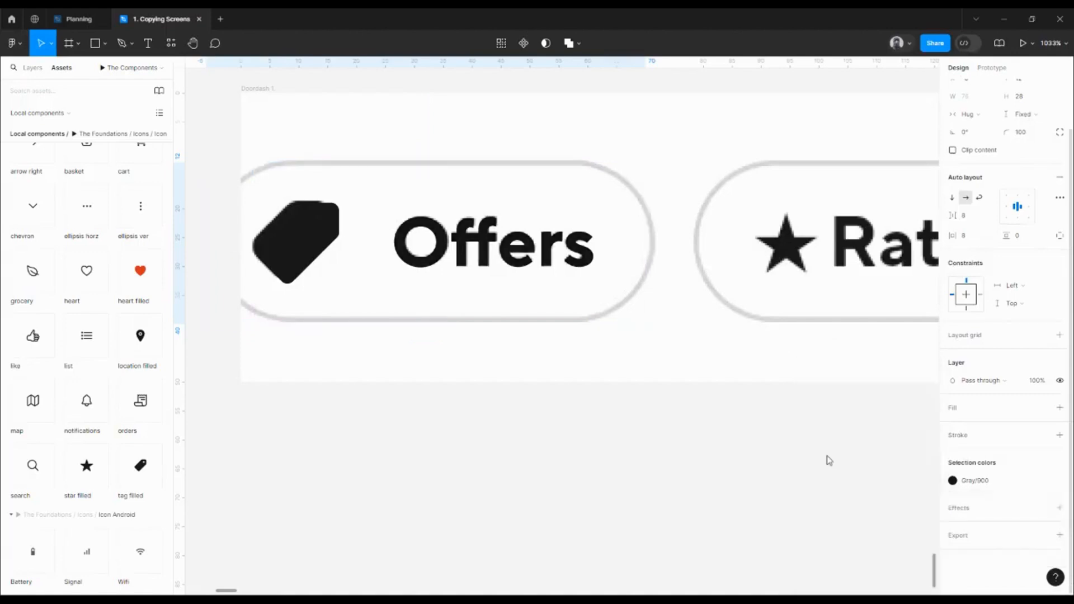
Add a 1 px stroke coloured with the Gray/500 style
click(1058, 435)
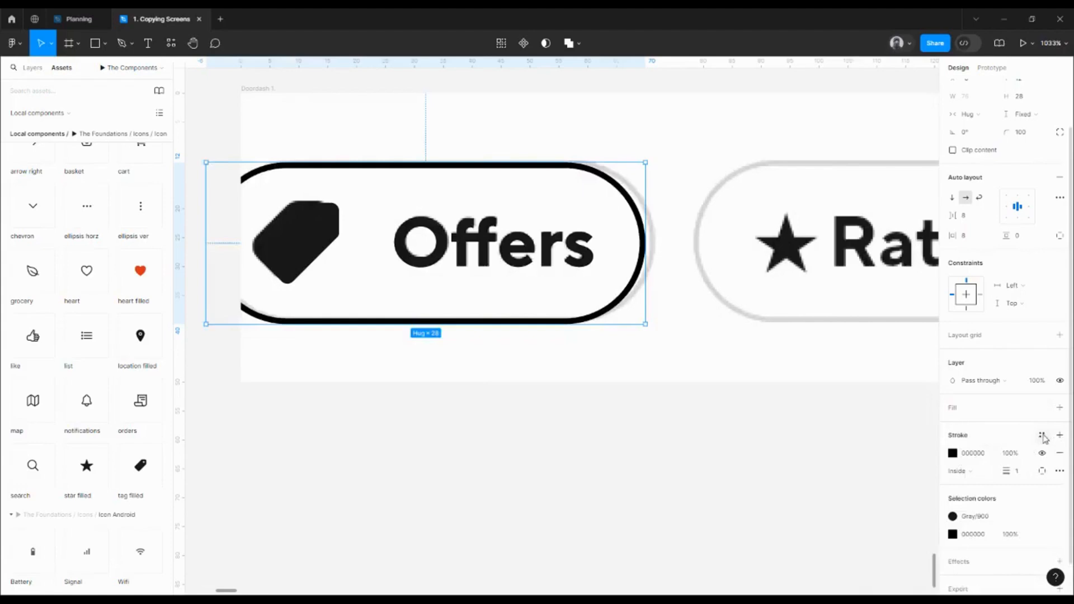
click(1042, 436)
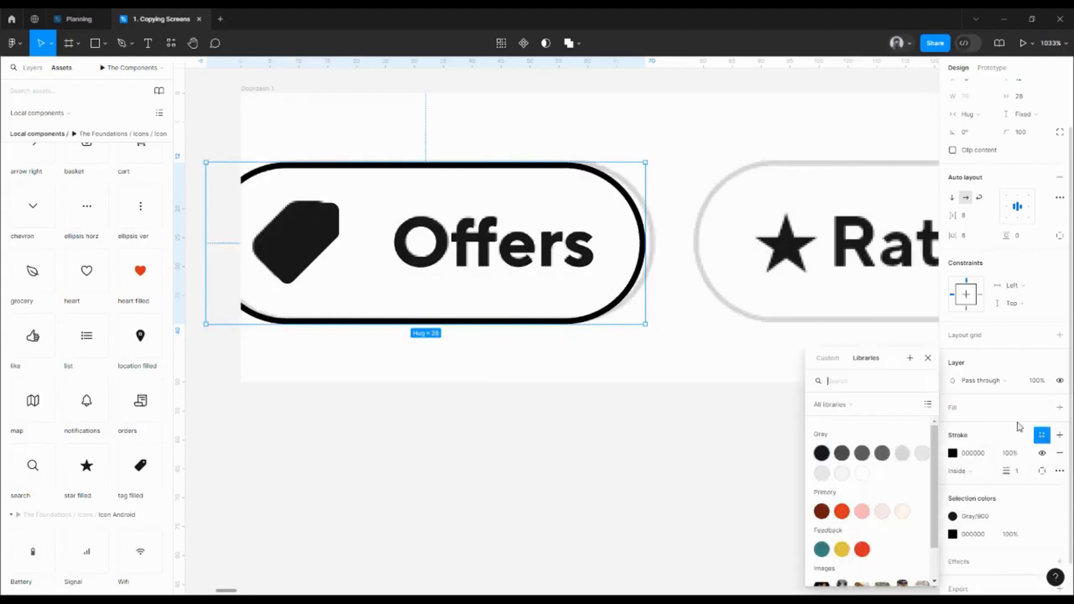
click(902, 454)
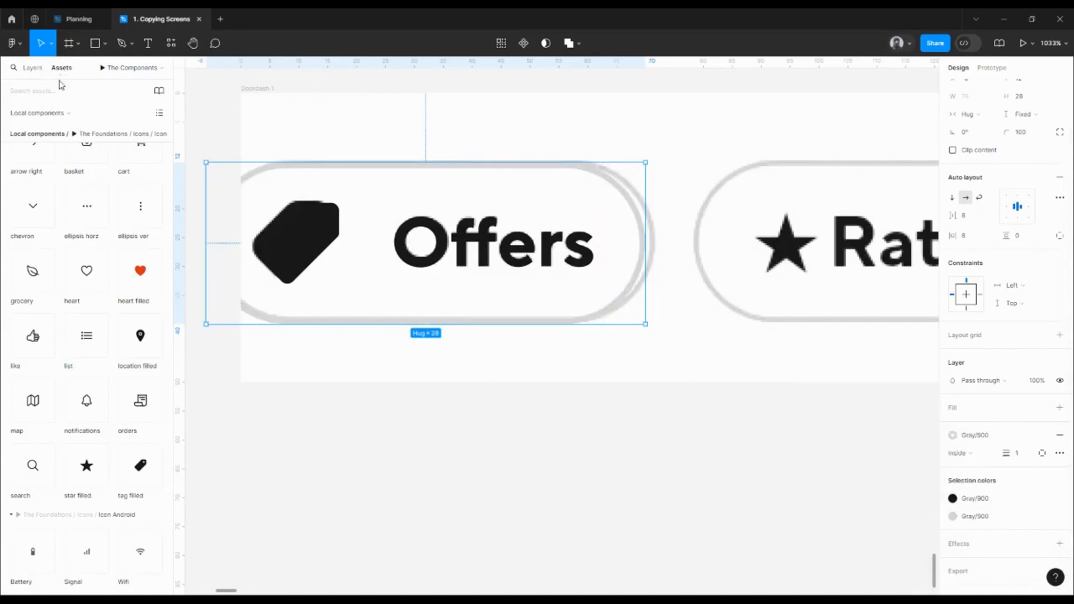
On The Foundations page, inspect the #D7D7D7 Border colour swatch
click(33, 68)
click(104, 132)
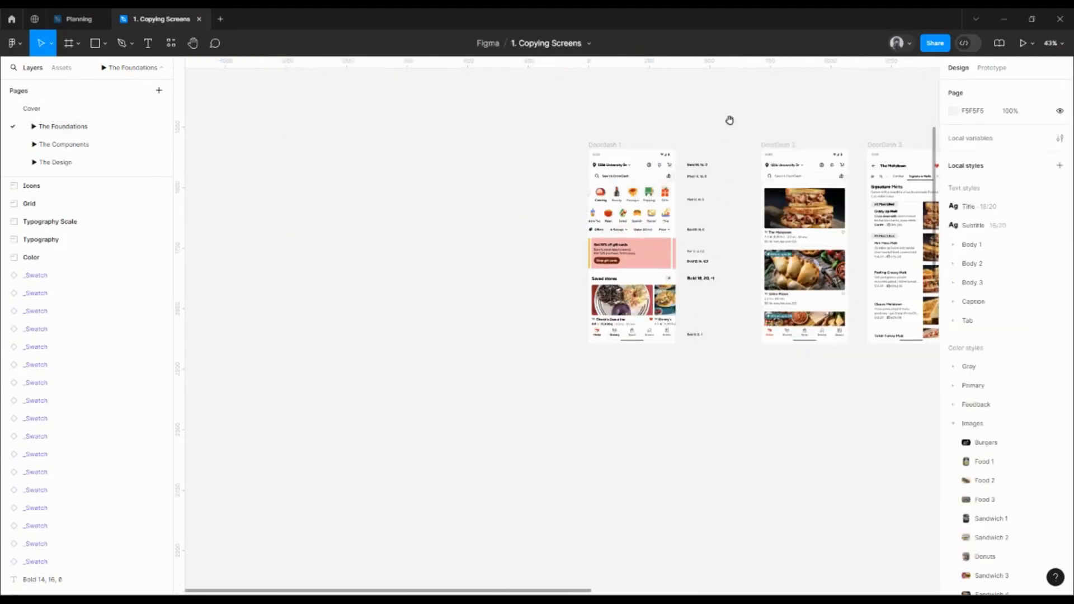
drag(729, 120, 666, 253)
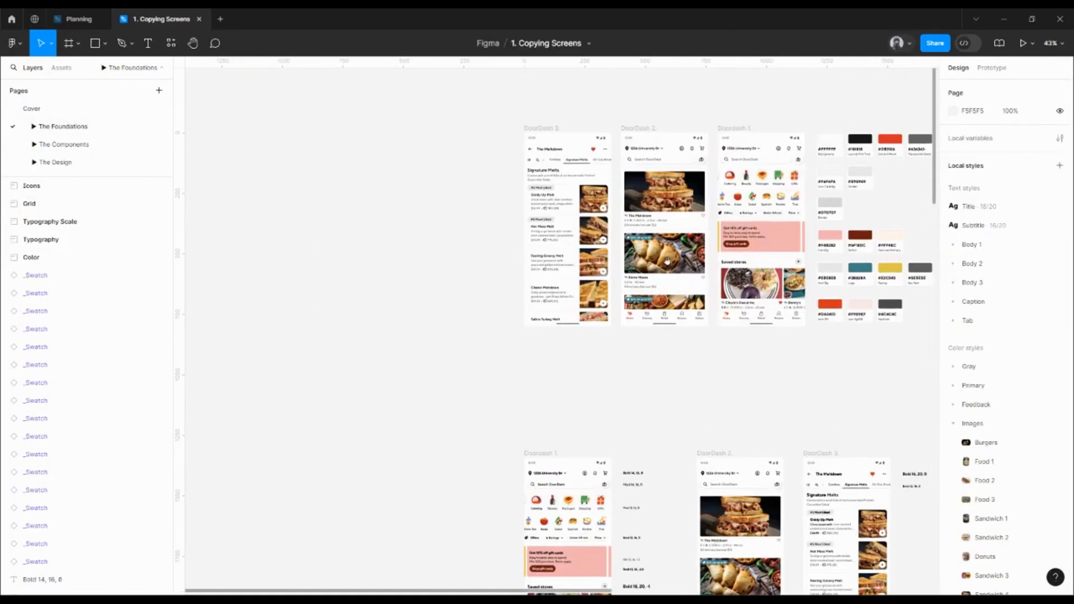
drag(796, 253, 702, 254)
scroll(736, 238, down, 1)
scroll(737, 227, up, 8)
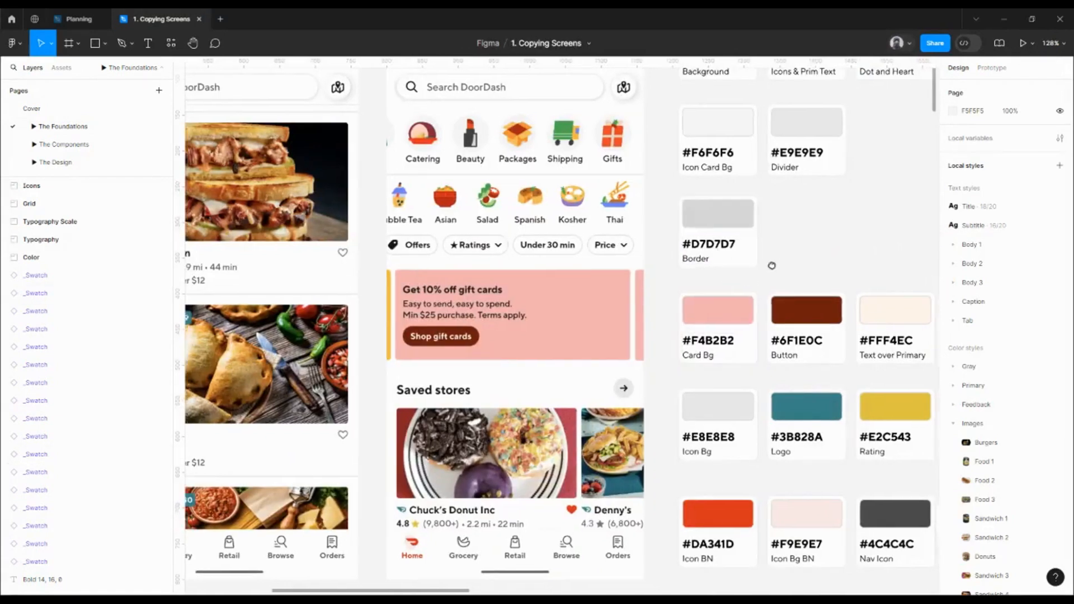
scroll(727, 252, right, 2)
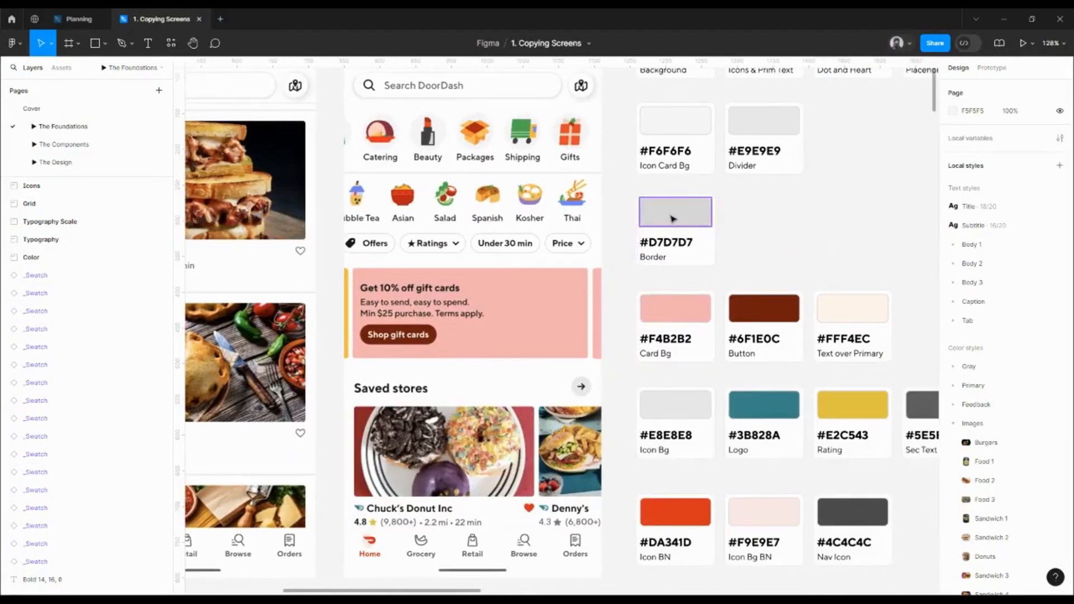
click(672, 218)
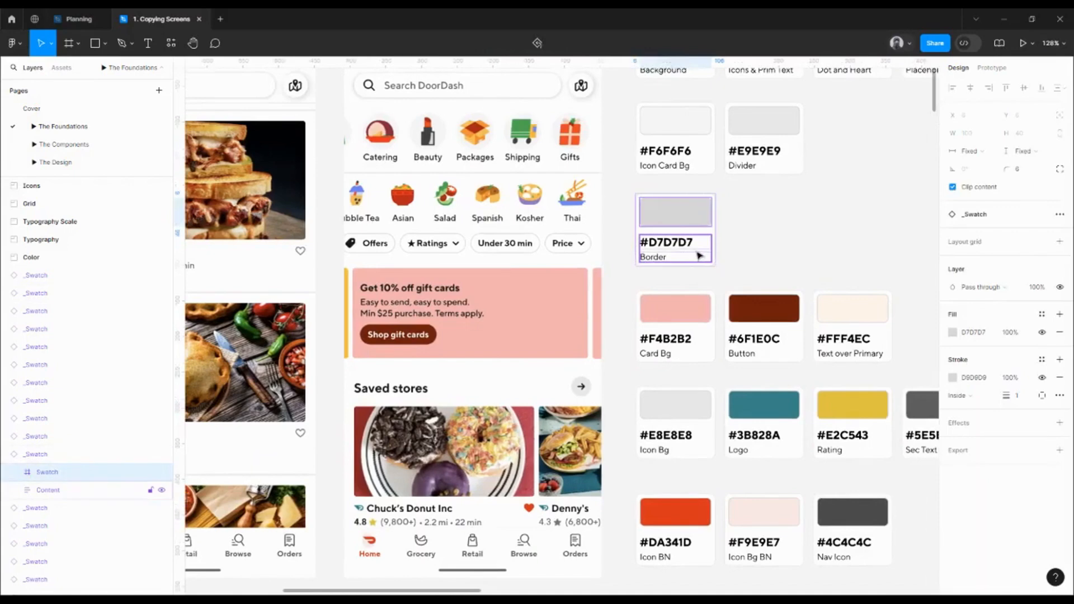
click(716, 257)
Reselect the #D7D7D7 Border swatch, then return to The Components page
scroll(678, 230, down, 8)
scroll(677, 228, right, 5)
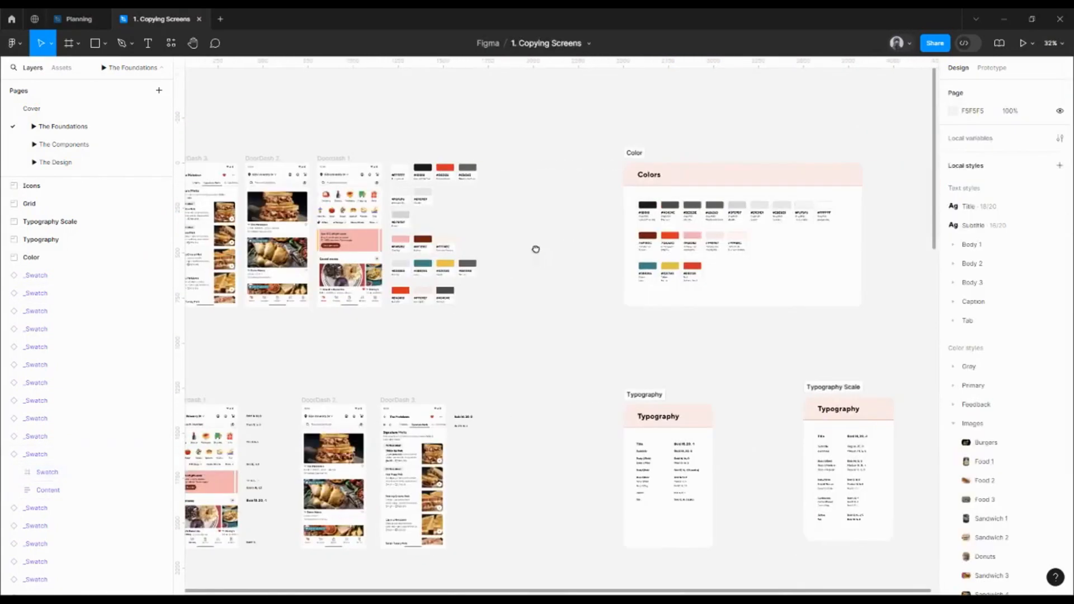
scroll(710, 211, up, 5)
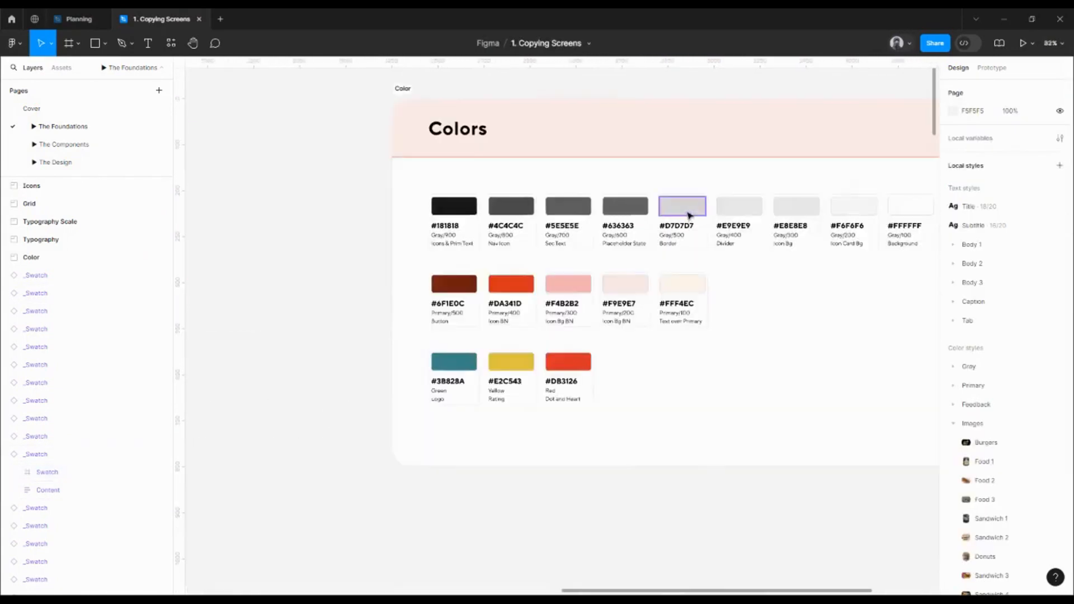
click(689, 215)
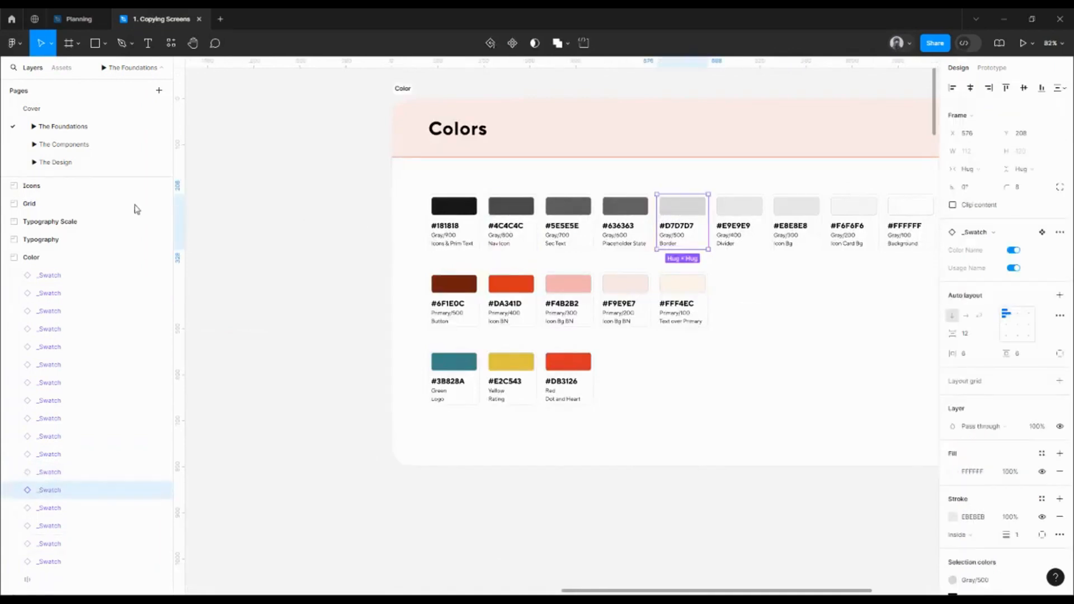
click(79, 143)
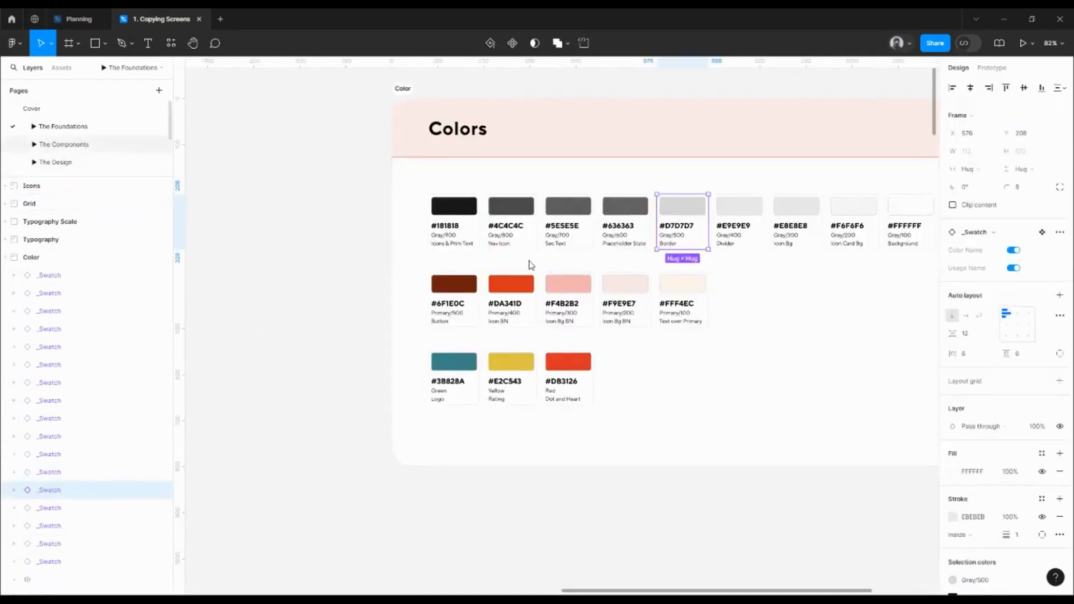
scroll(994, 386, down, 2)
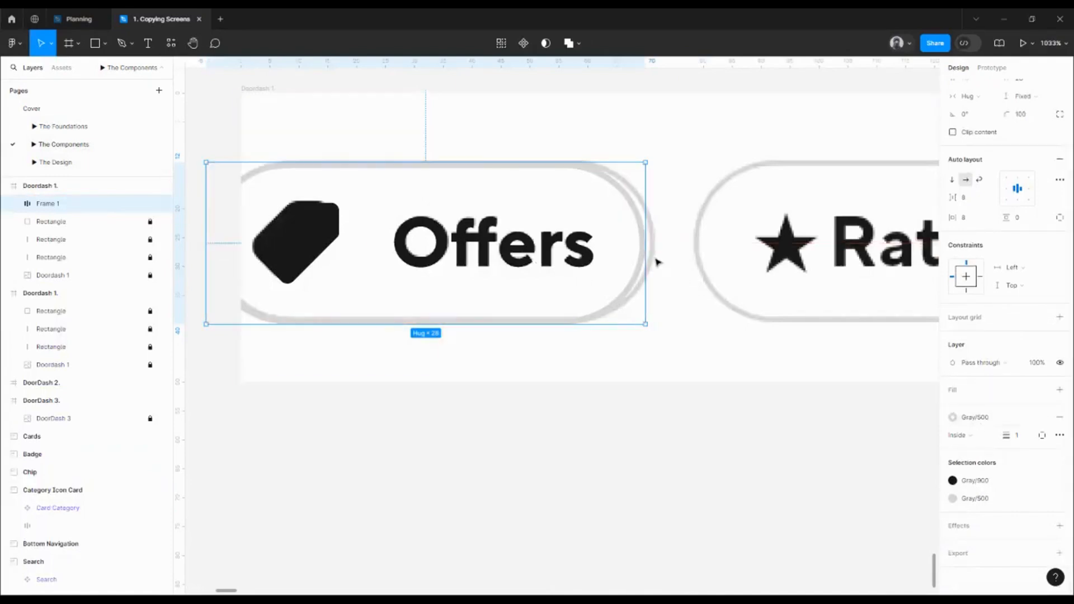
Test horizontal padding values of 10 and 9 on the Offers chip
key(Right)
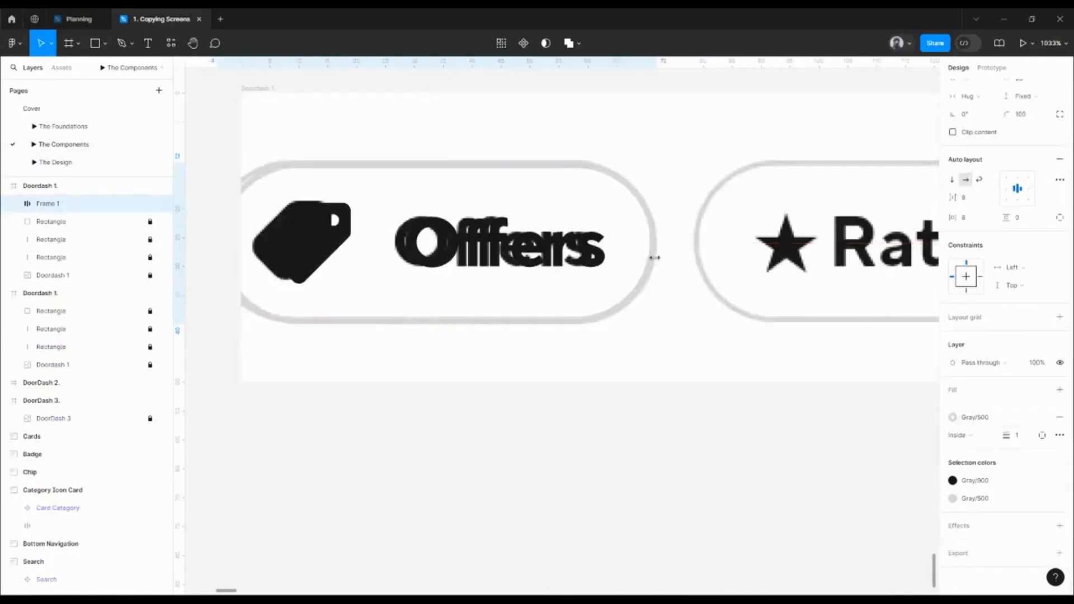
key(Left)
click(967, 222)
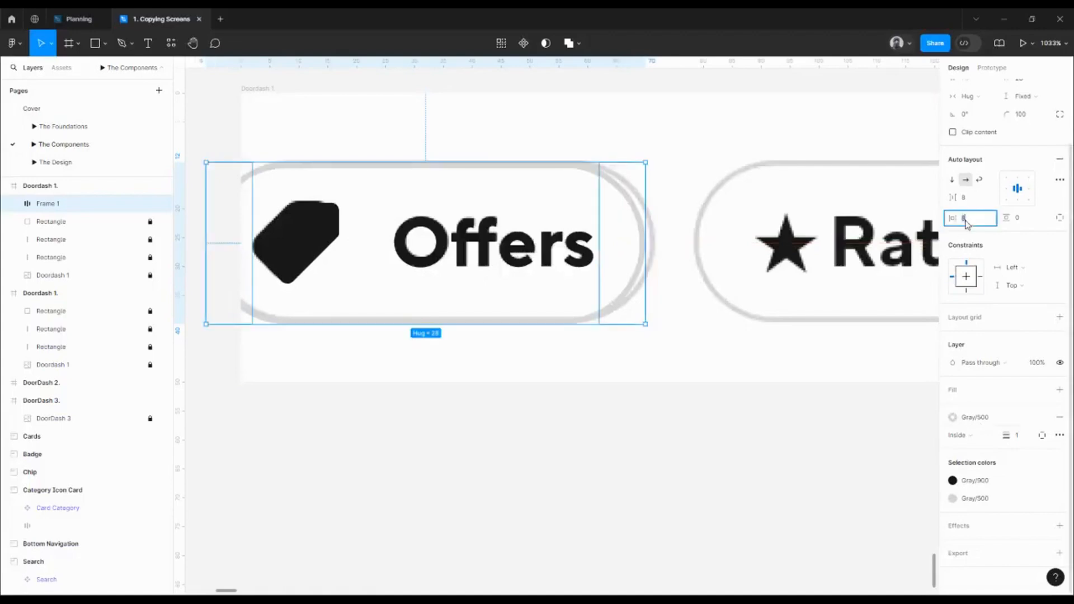
text(10)
key(Return)
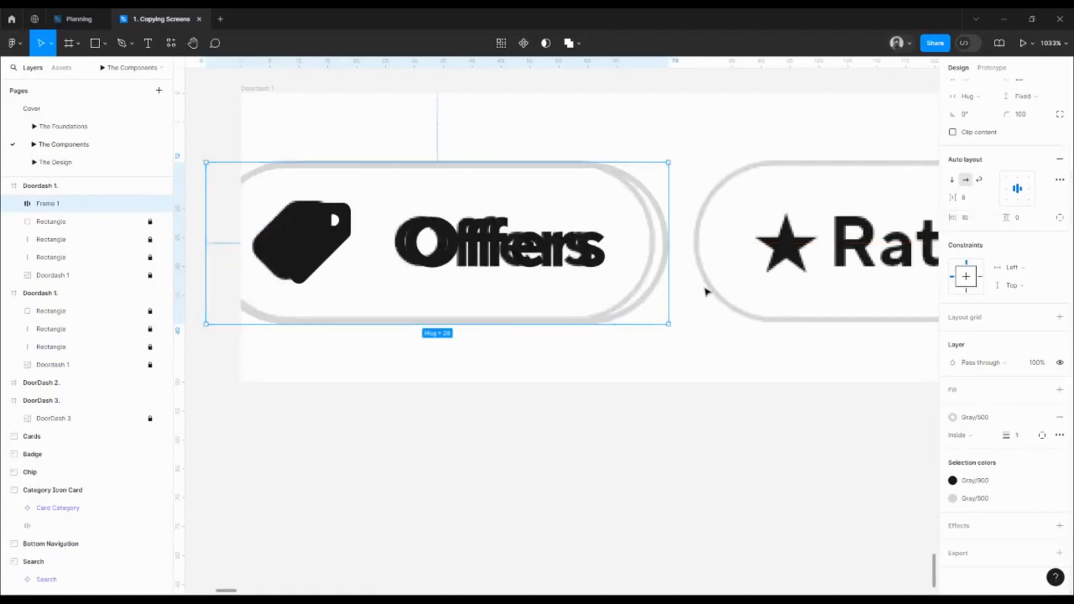
key(ctrl+z)
click(973, 222)
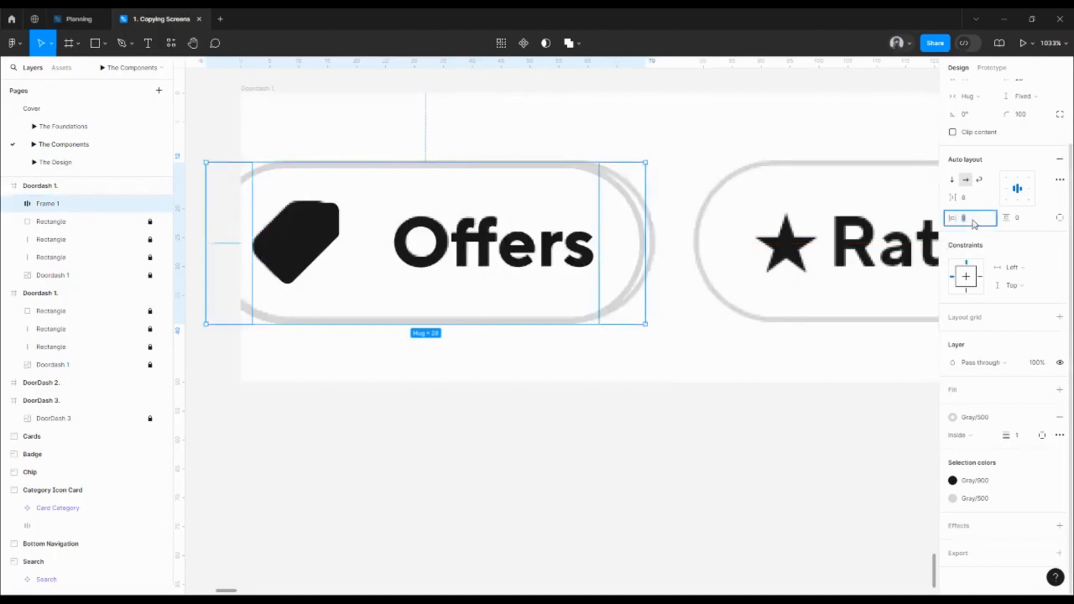
text(9)
key(Return)
Restore 8 horizontal padding and drag the Offers chip out below Doordash 1
click(972, 222)
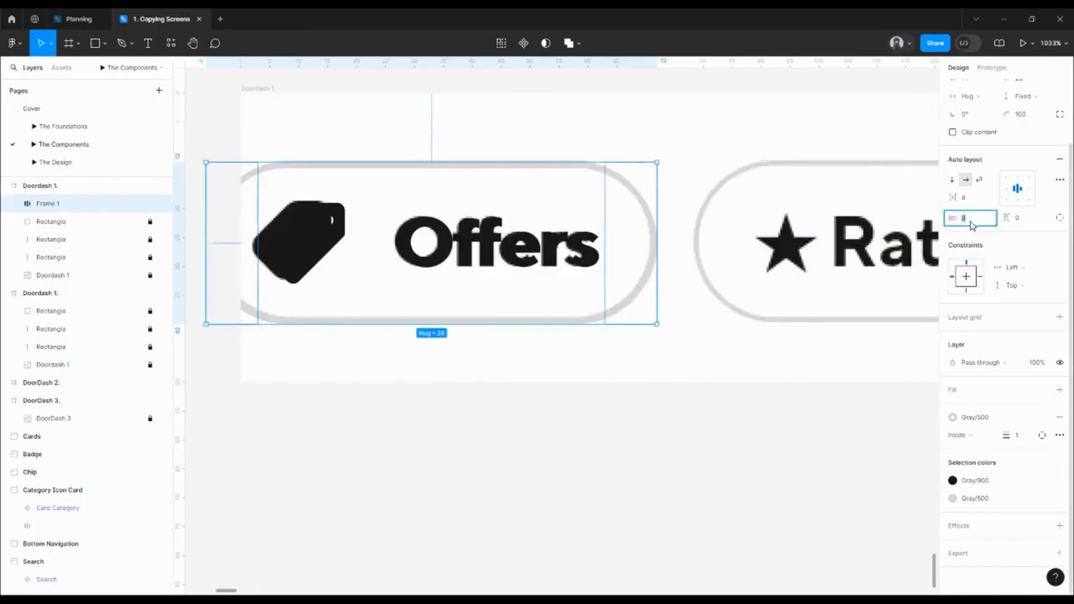
key(Return)
scroll(515, 258, down, 5)
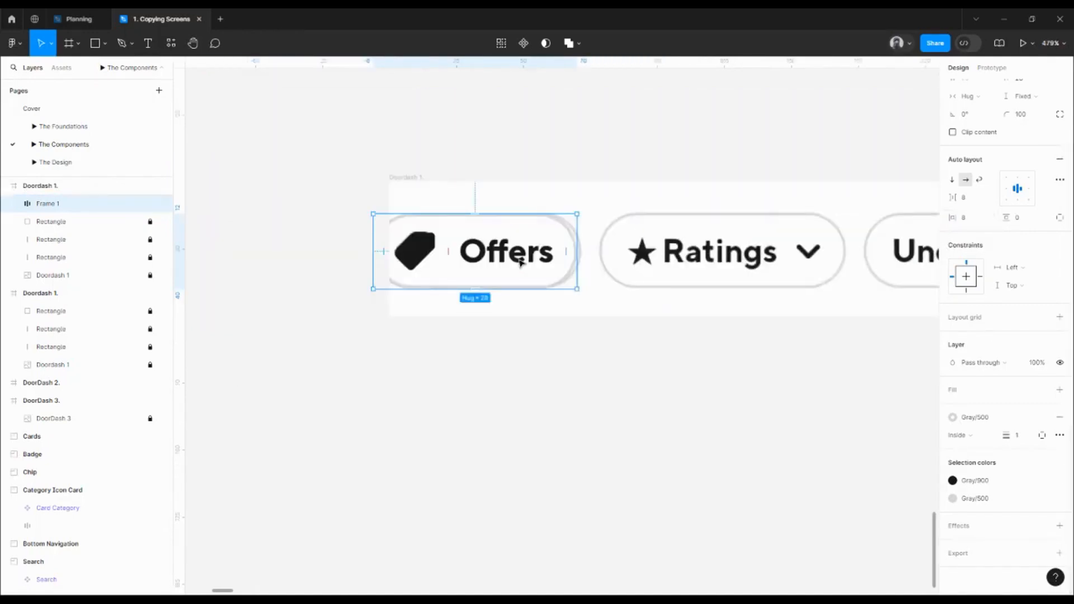
drag(515, 257, 450, 351)
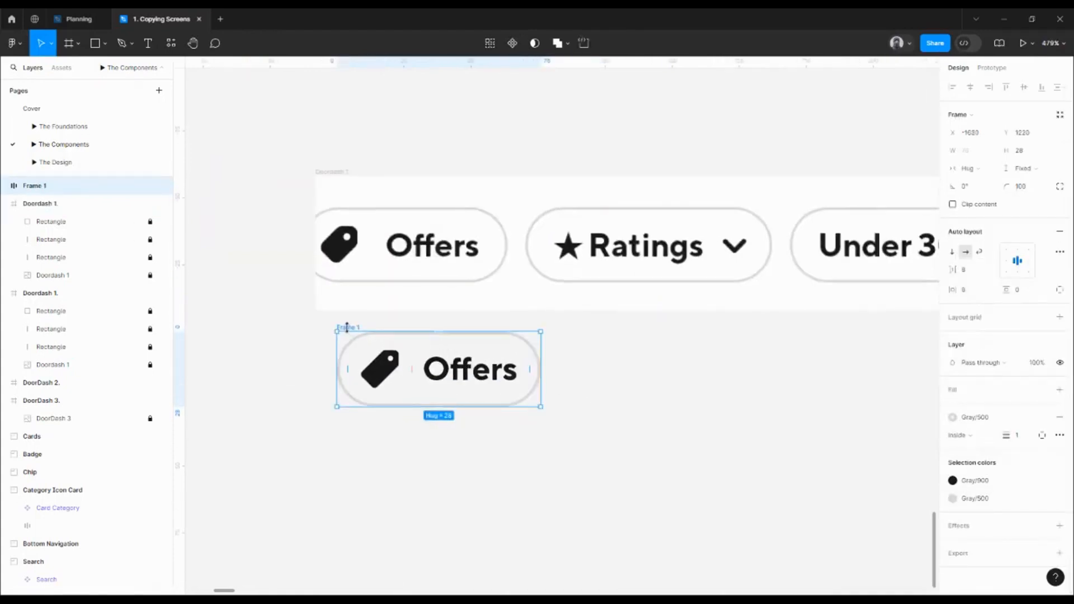
Alt-drag a copy of the Offers chip onto the Ratings chip
drag(346, 327, 535, 204)
double_click(572, 255)
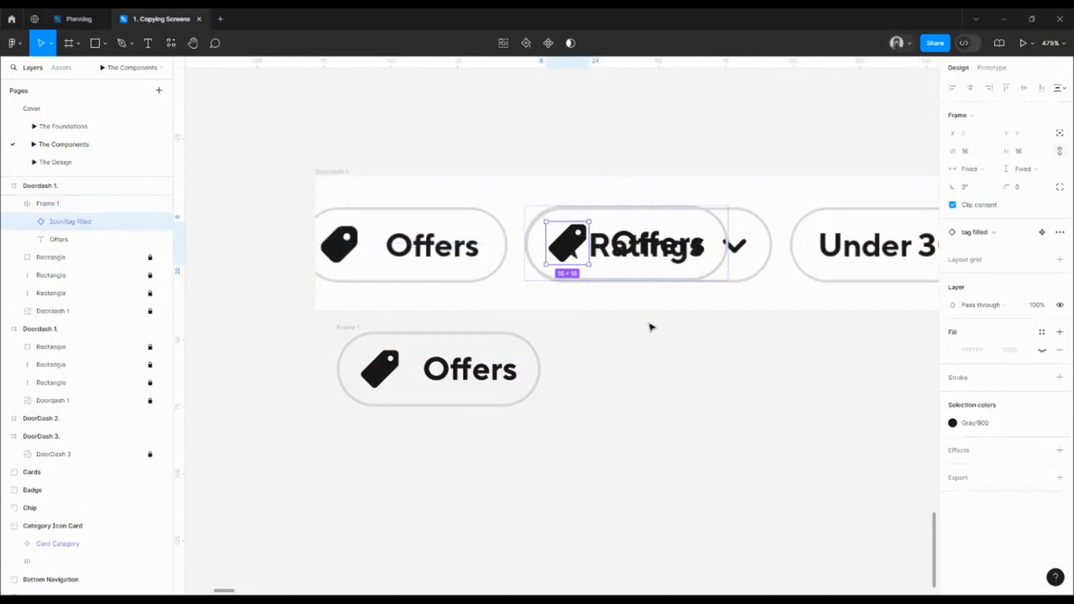
key(Escape)
drag(632, 245, 635, 183)
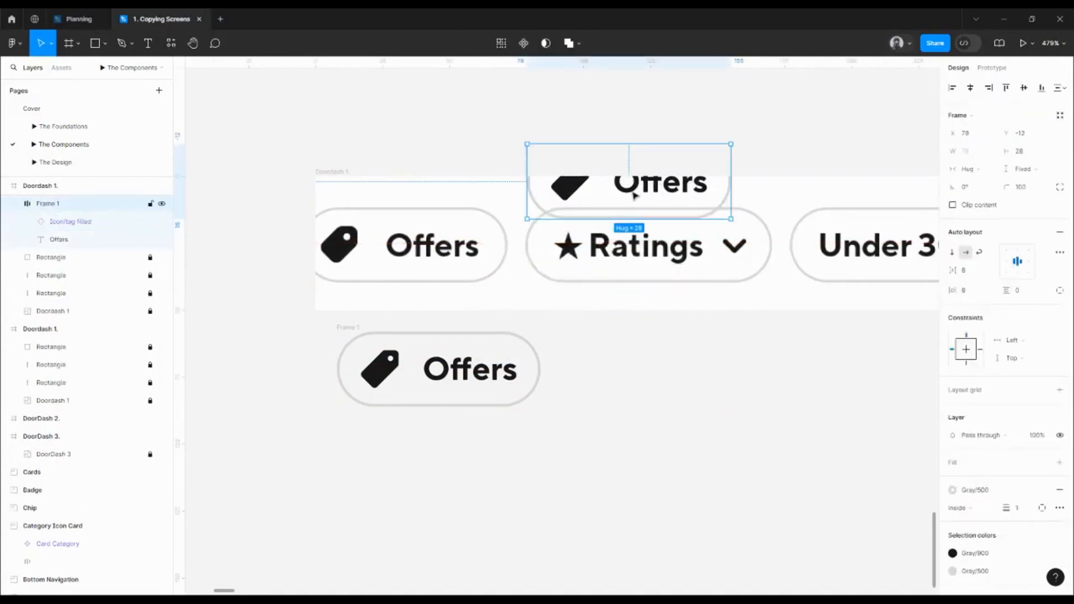
key(ctrl+z)
click(534, 261)
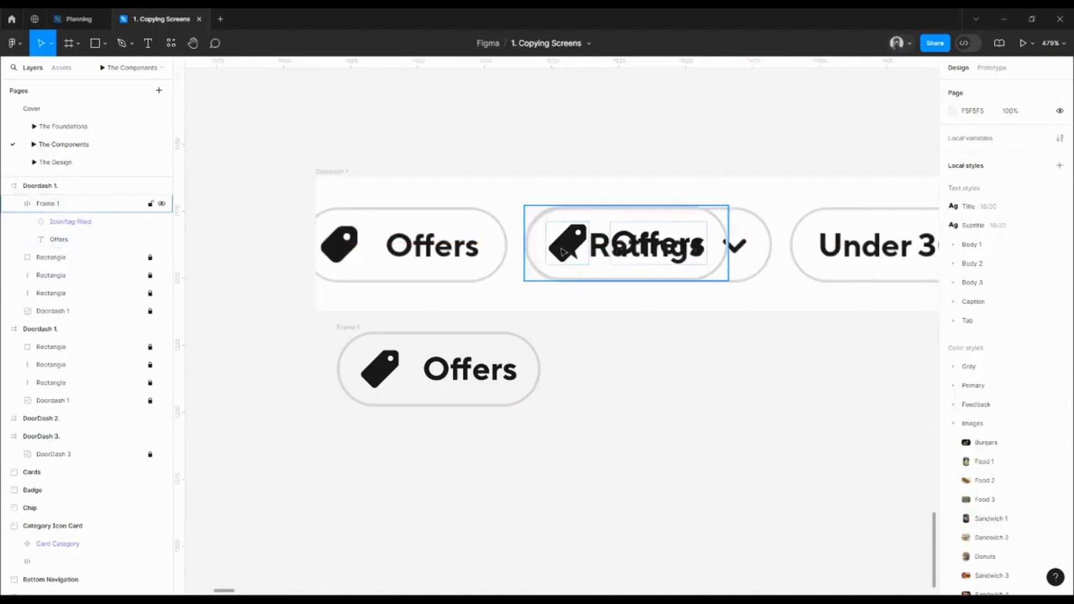
Swap the copied chip's tag icon for Icon/star filled
click(573, 253)
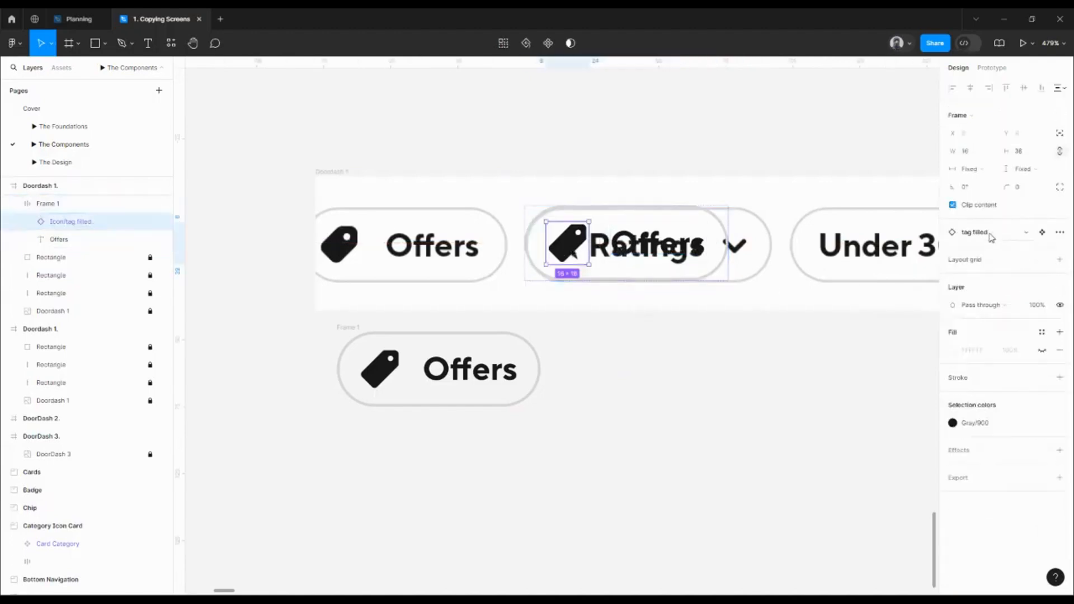
click(994, 233)
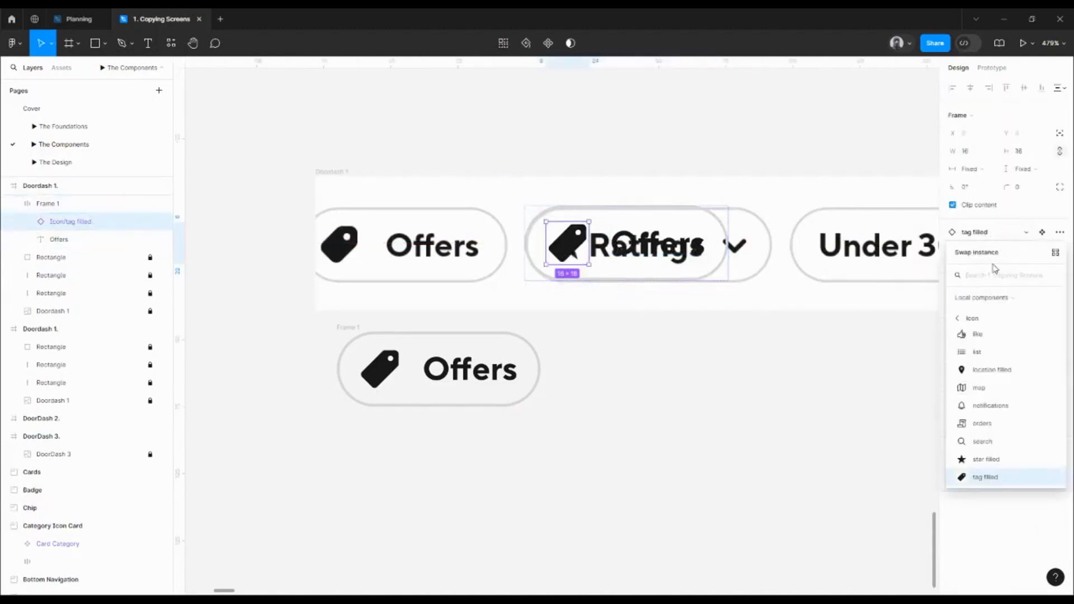
text(star)
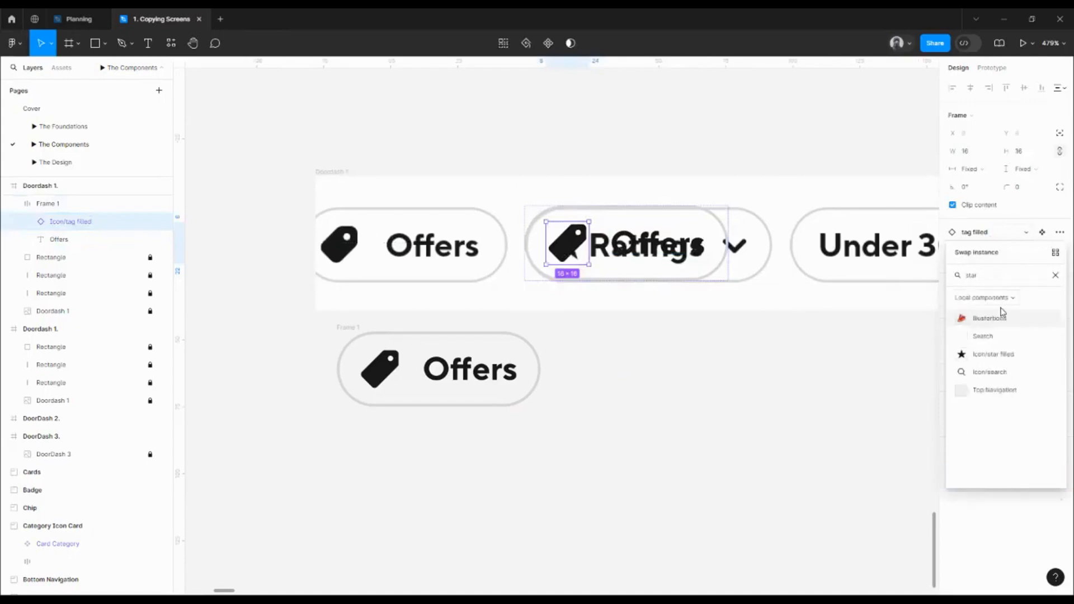
click(996, 355)
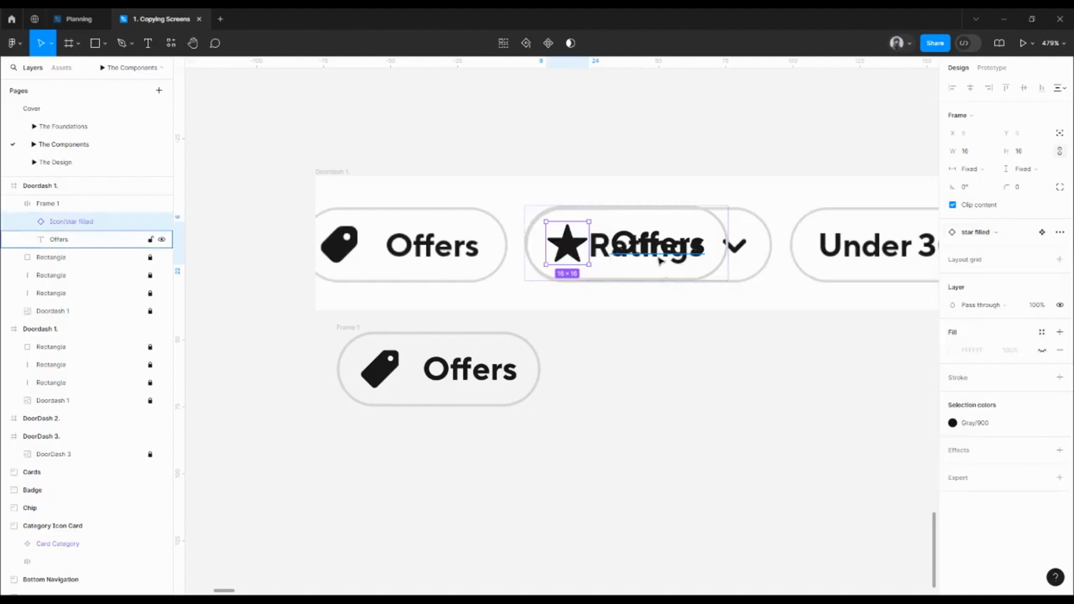
click(660, 260)
click(693, 362)
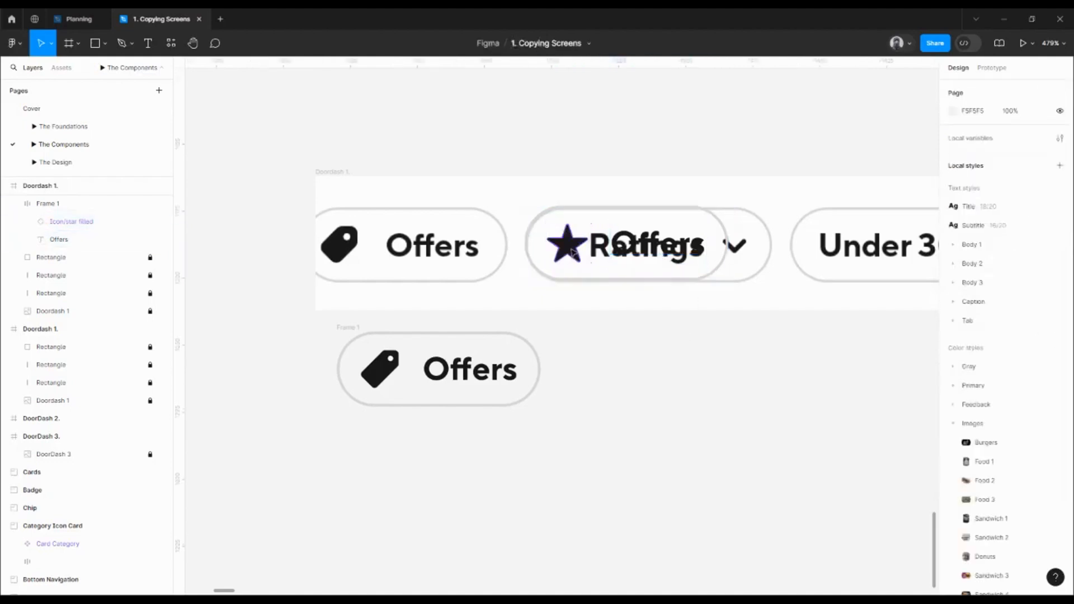
click(573, 252)
Duplicate the star icon after the Offers text, swap it to a chevron, and resize it to 12×12
click(574, 252)
key(ctrl+d)
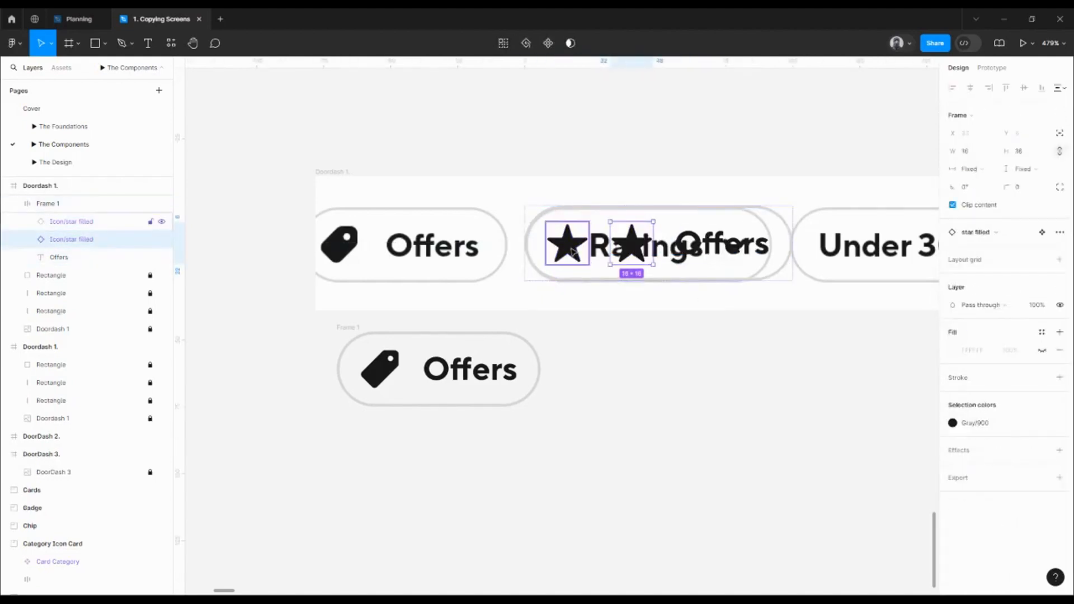
key(Right)
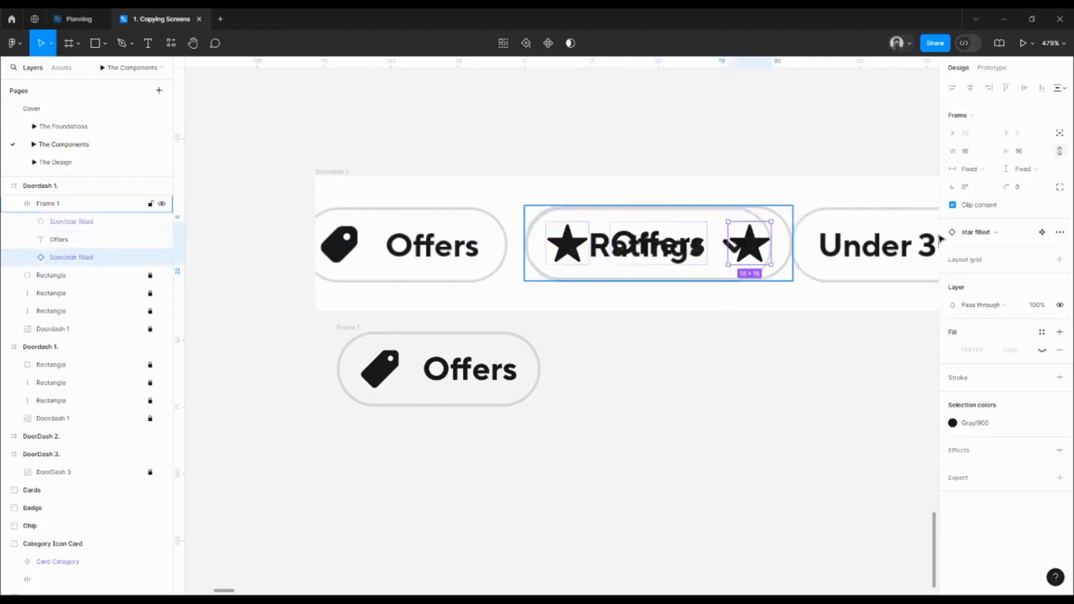
click(995, 234)
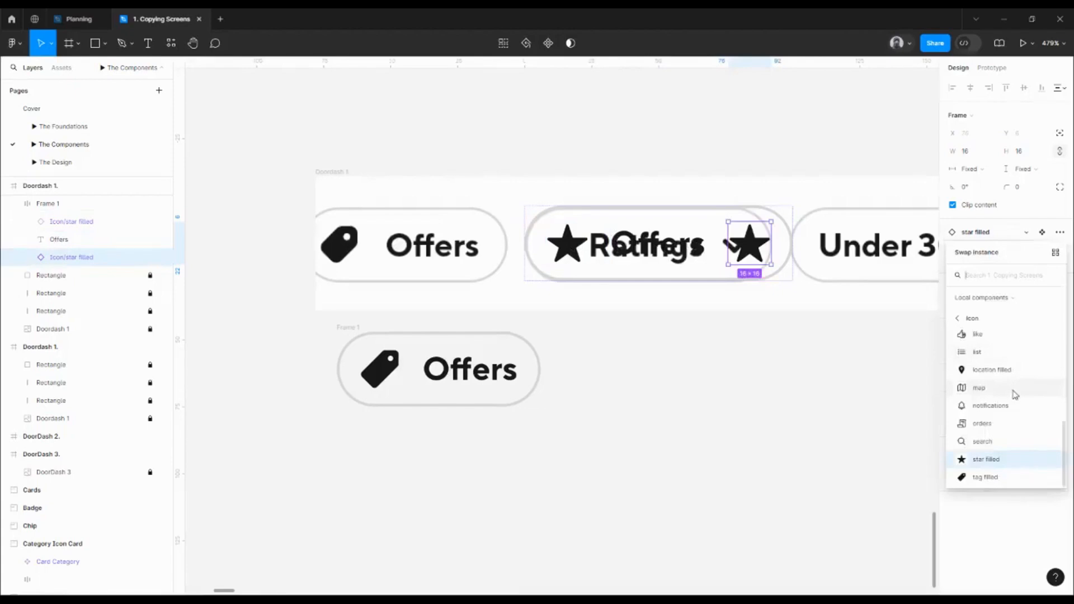
drag(1065, 441, 1066, 370)
click(1007, 367)
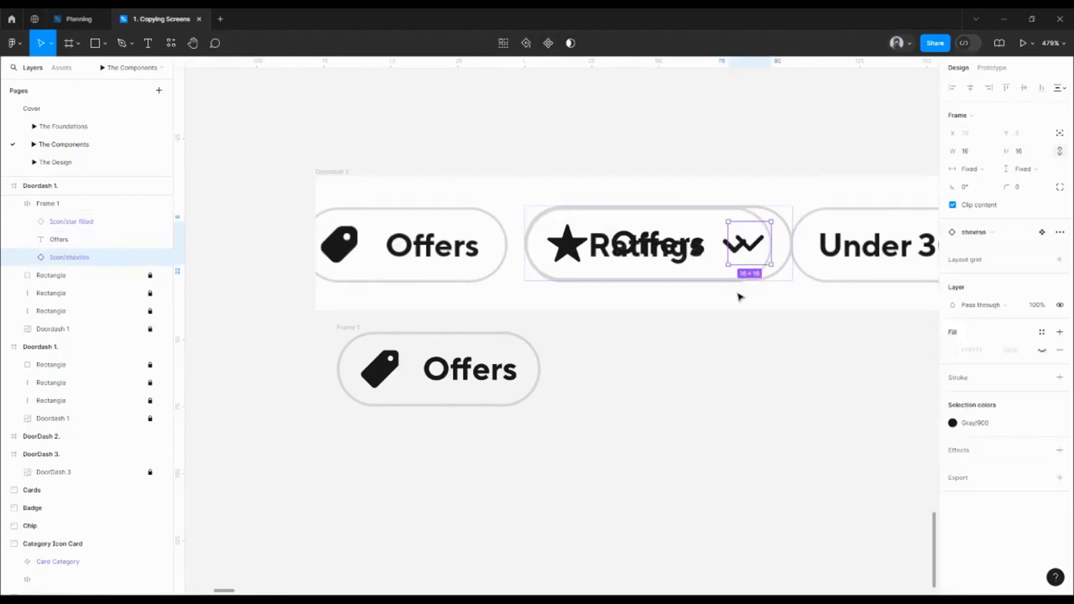
click(1025, 155)
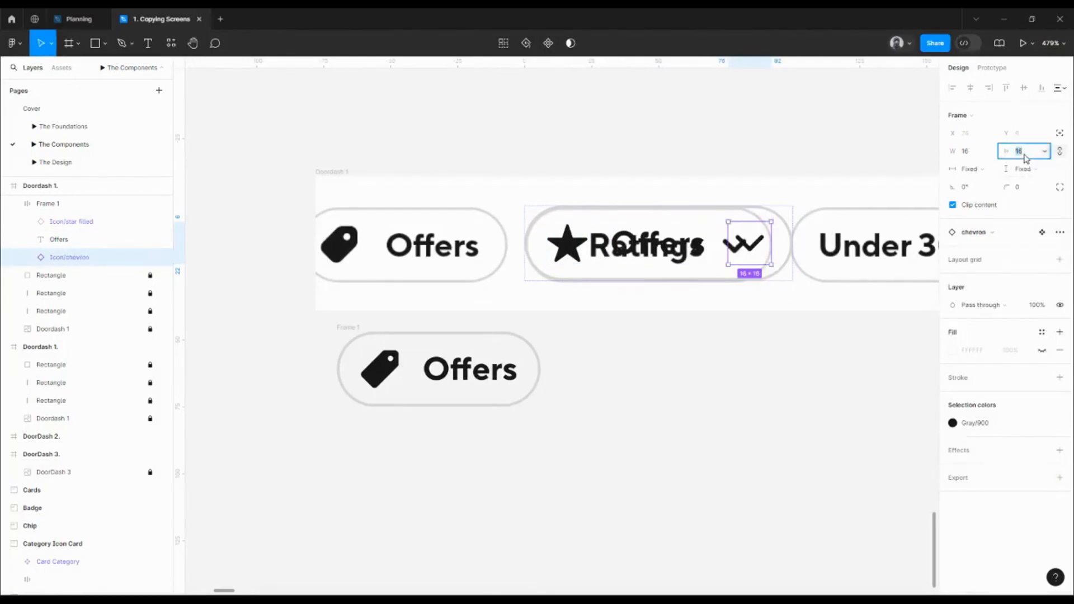
text(12)
key(Return)
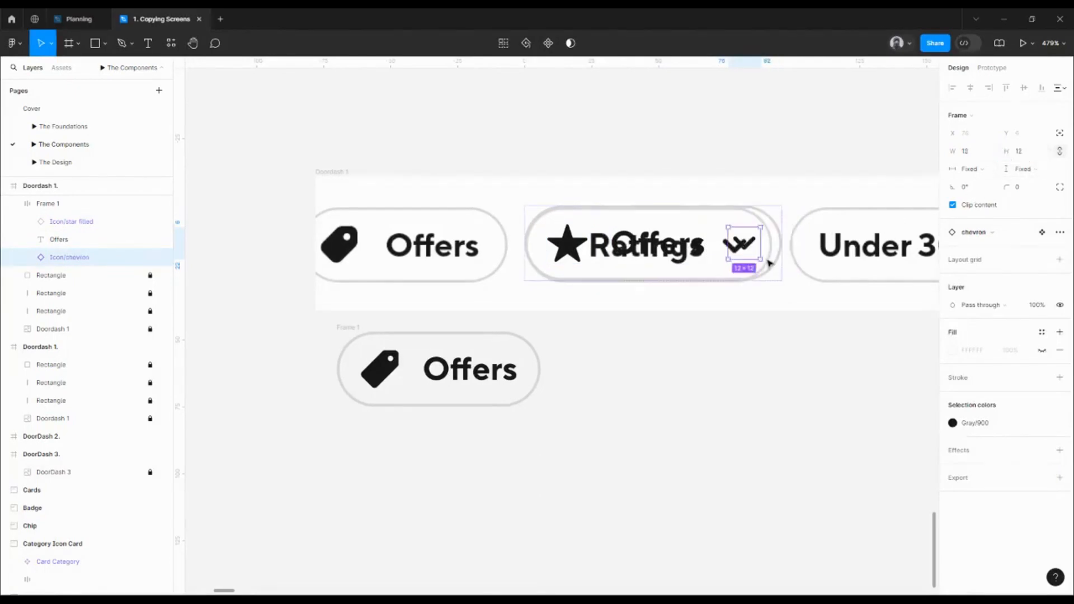
click(693, 276)
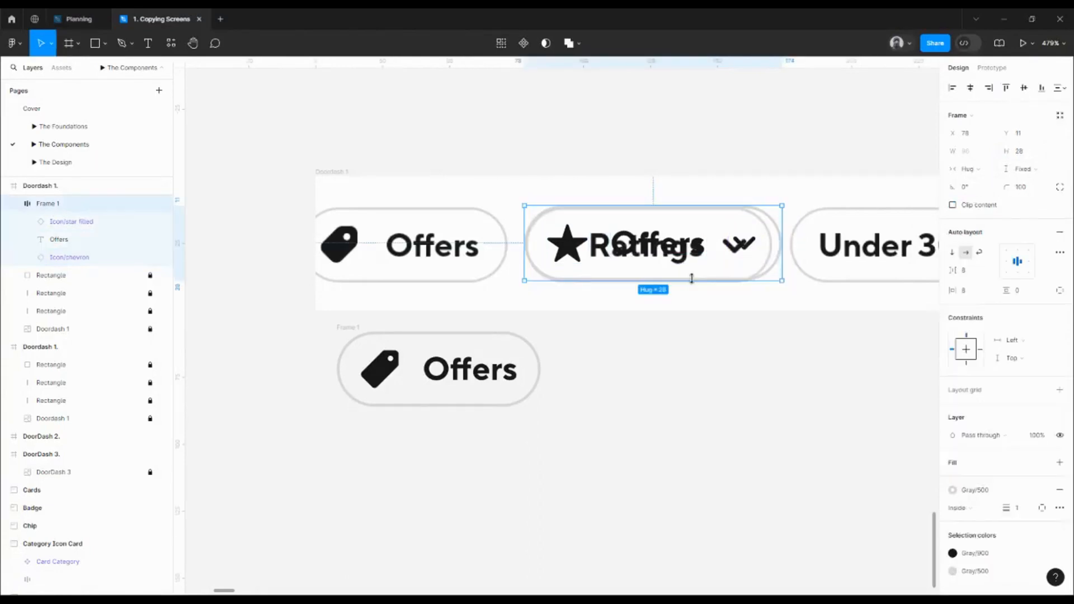
Tighten the star chip's item gap to 4
scroll(798, 235, up, 3)
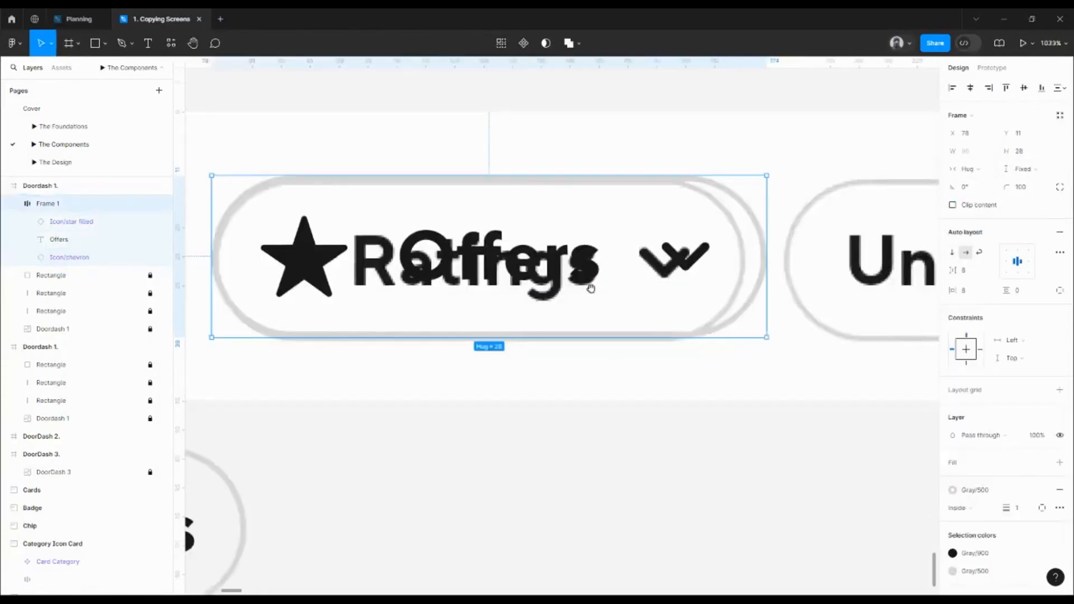
drag(589, 283, 660, 296)
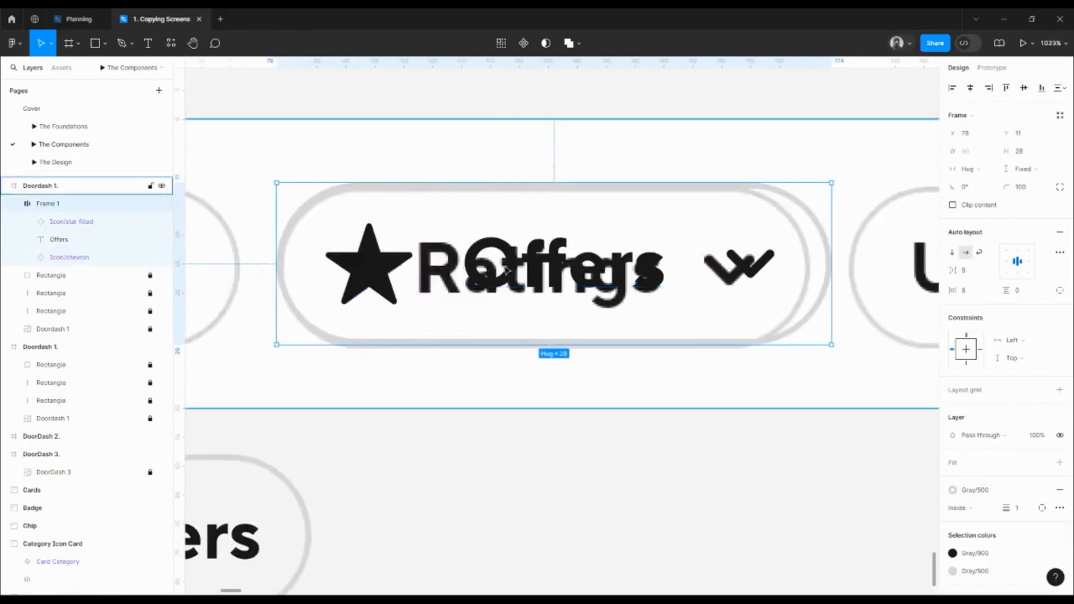
scroll(506, 270, down, 3)
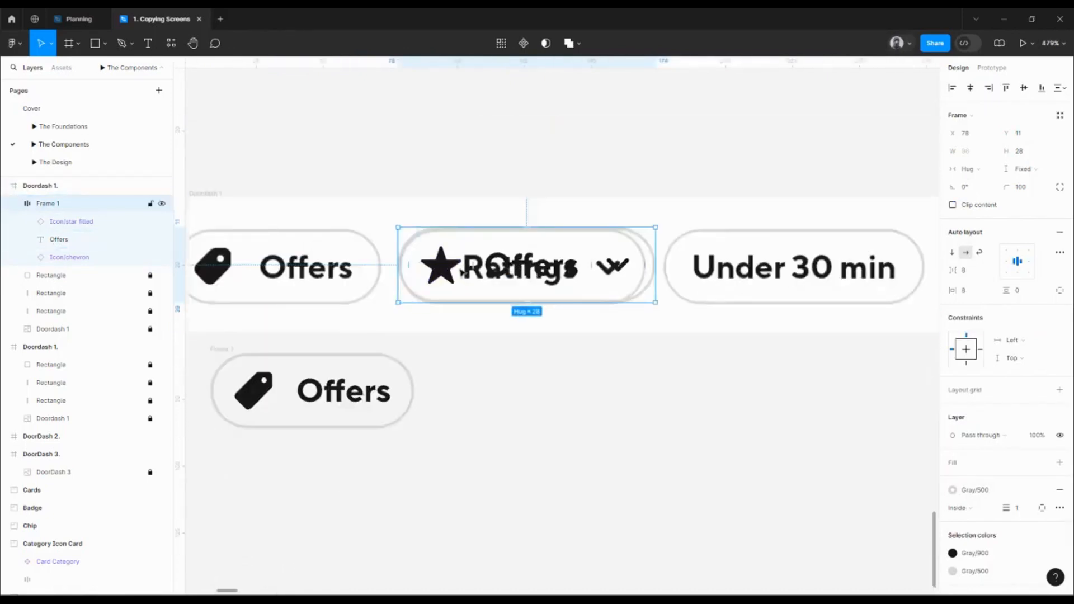
scroll(462, 270, up, 3)
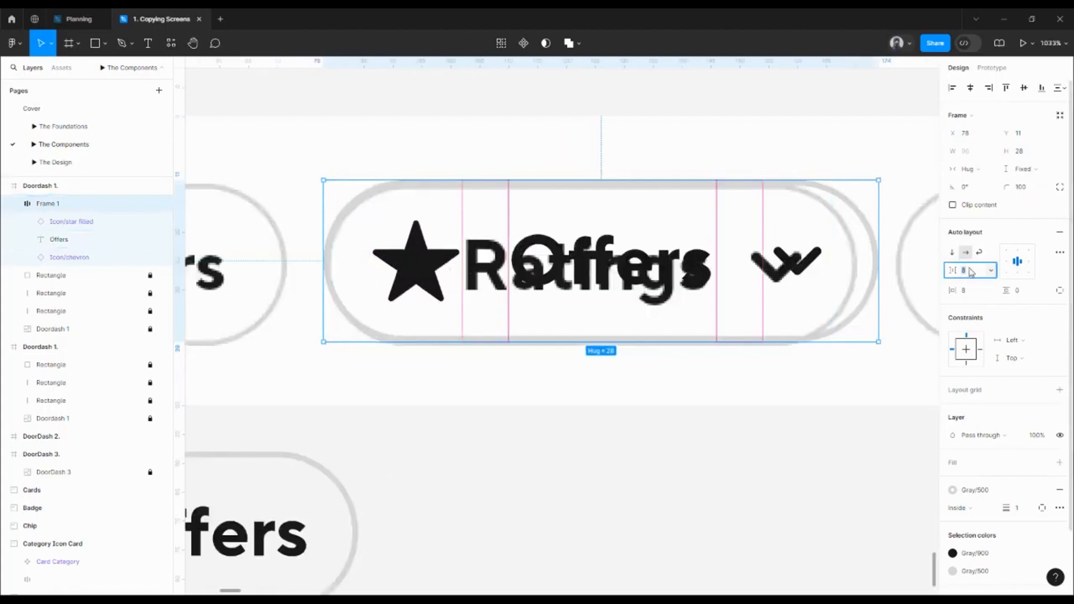
key(Return)
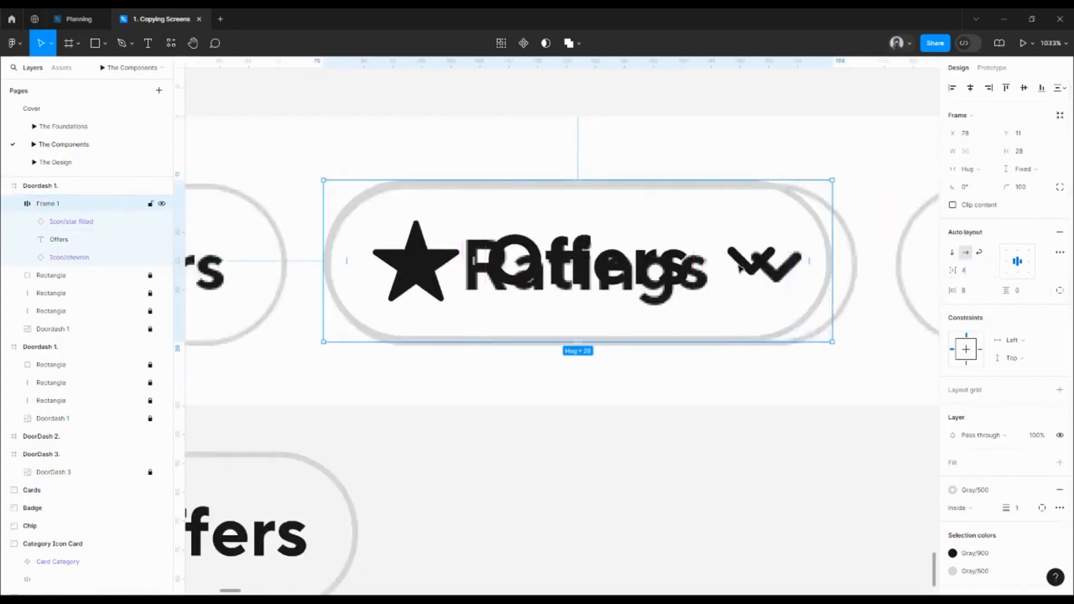
Place the star chip beside the tag Offers chip, using undo and redo to settle its position
scroll(739, 269, down, 3)
drag(677, 300, 698, 402)
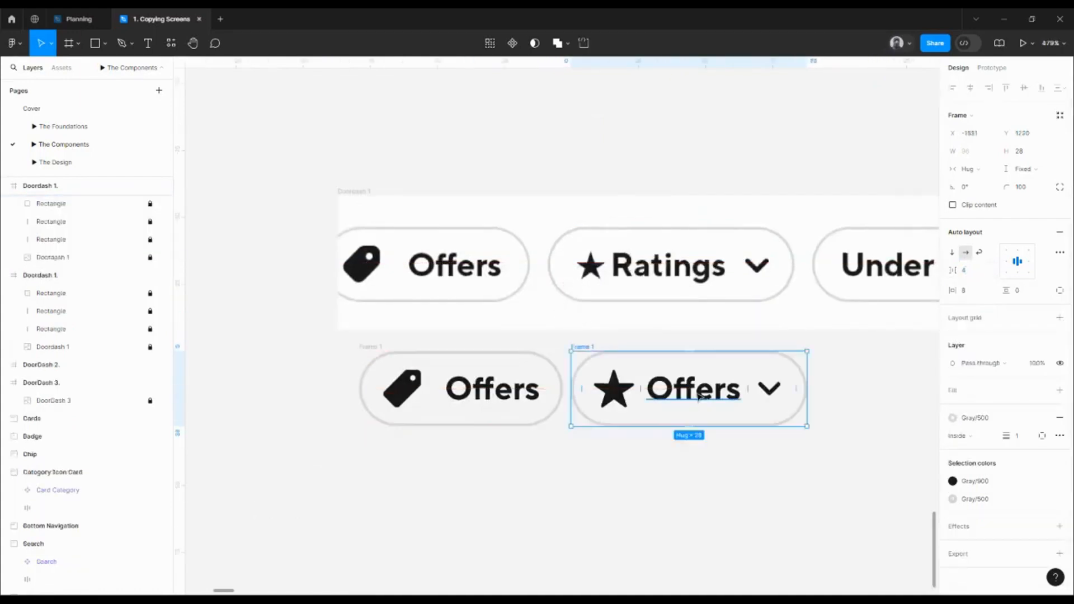
key(ctrl+z)
key(ctrl+z)
key(ctrl+z)
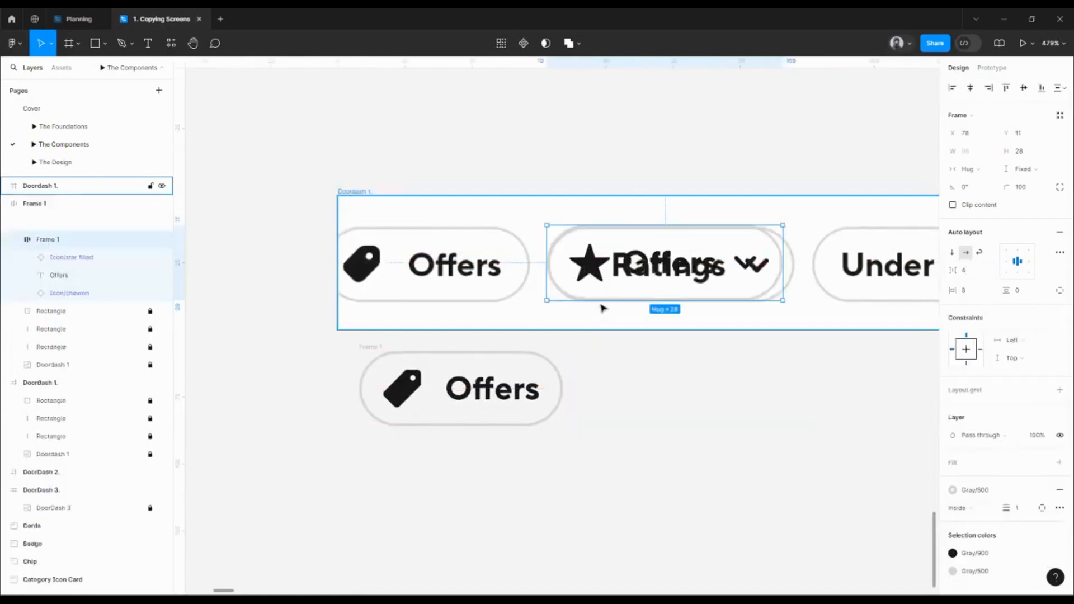
key(ctrl+shift+z)
key(ctrl+shift+z)
key(ctrl+shift+z)
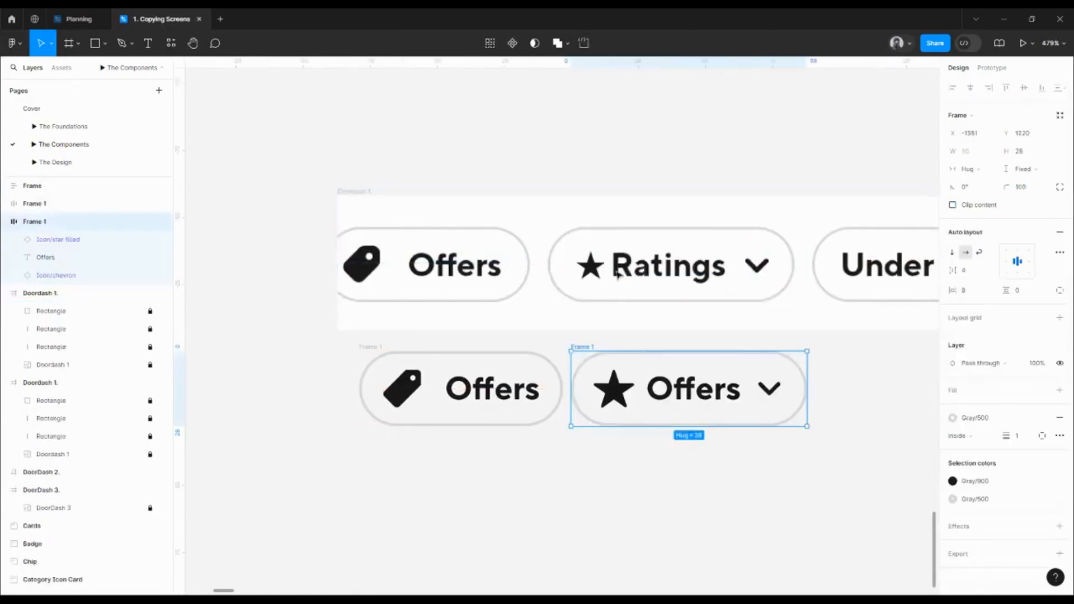
Draw a thin spacer bar between the star and Ratings text, widened to 4 units
key(r)
drag(608, 242, 609, 305)
scroll(611, 302, up, 5)
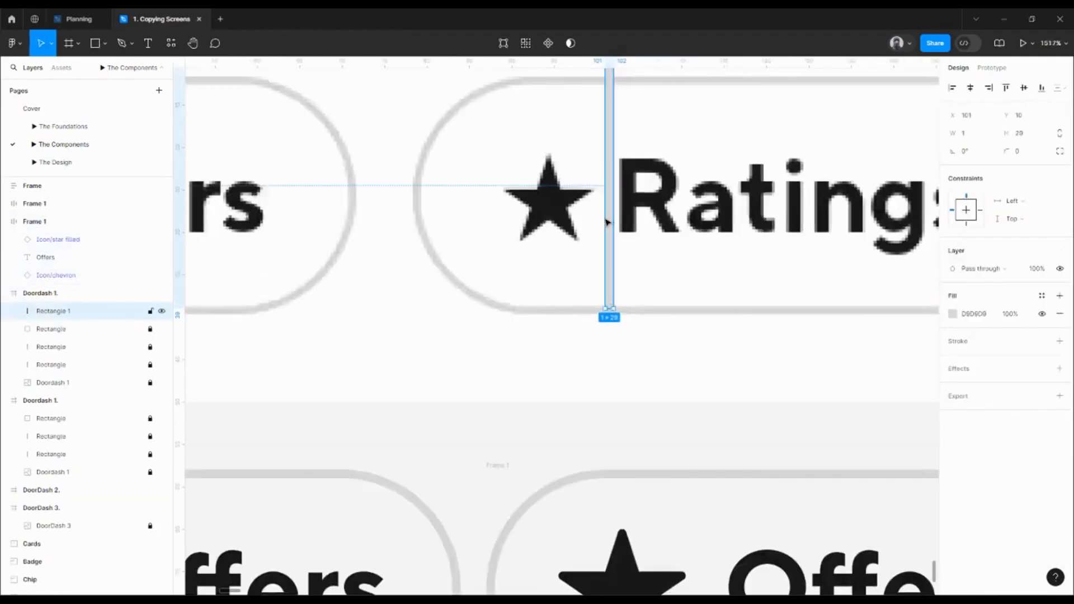
drag(605, 216, 623, 208)
scroll(623, 209, down, 5)
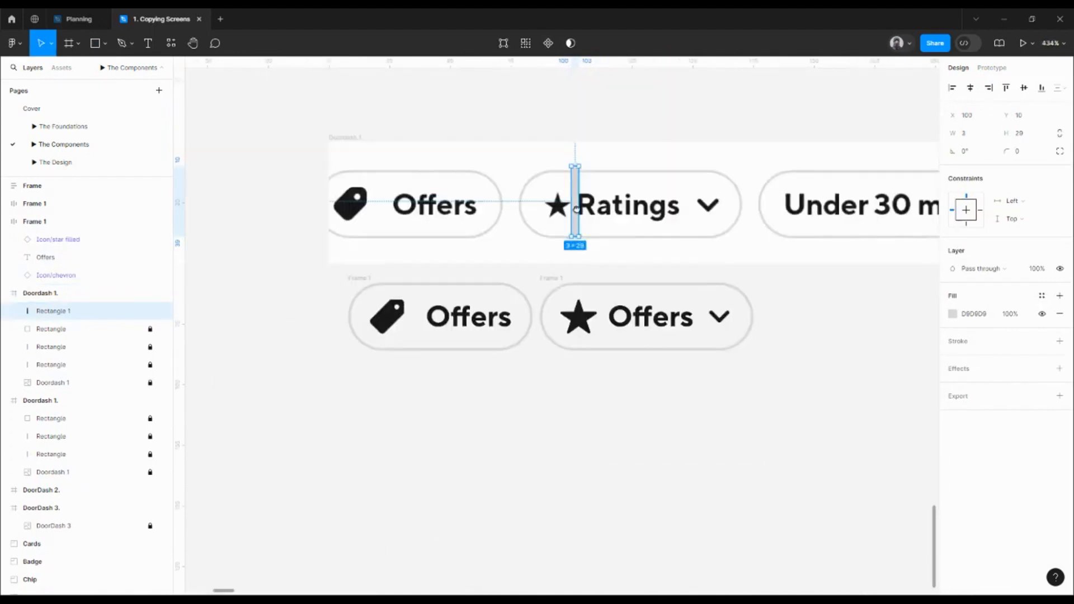
scroll(623, 208, up, 3)
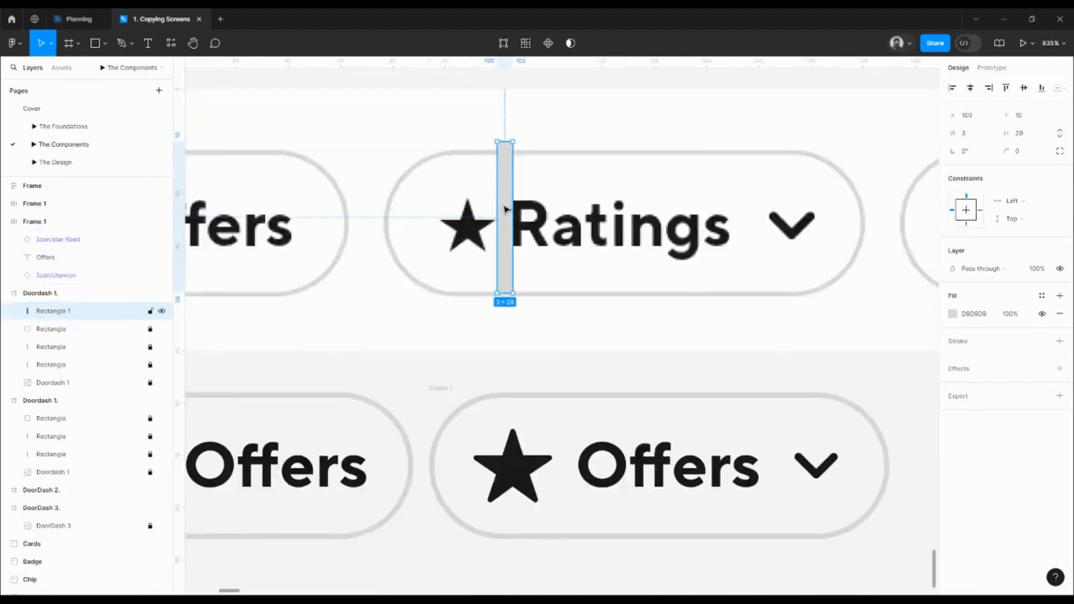
scroll(505, 209, up, 4)
drag(485, 206, 759, 213)
scroll(487, 211, down, 3)
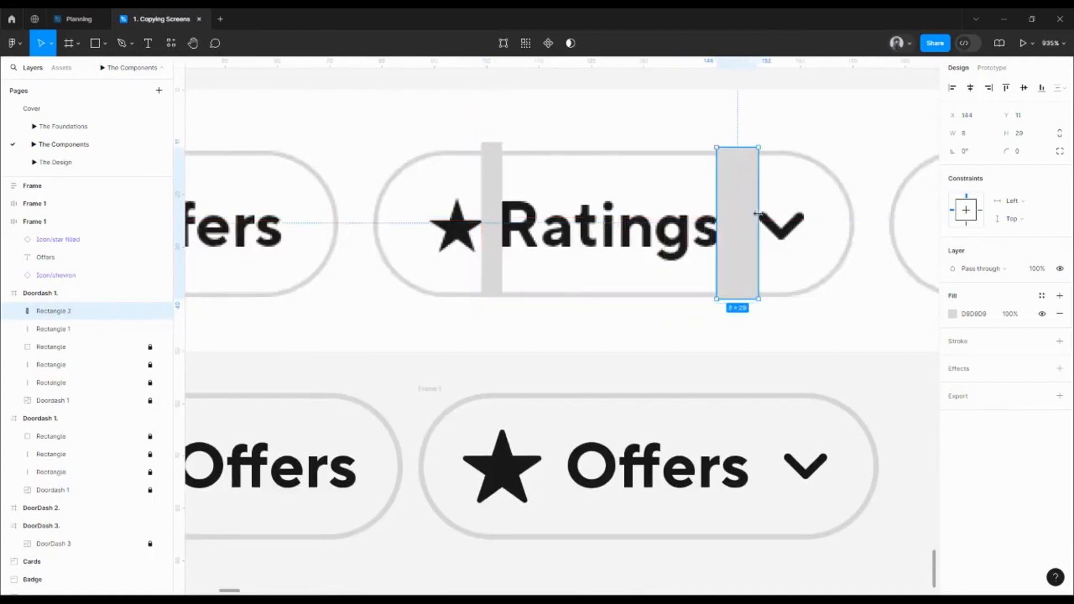
ctrl+scroll(672, 198, down, 5)
ctrl+scroll(805, 236, up, 4)
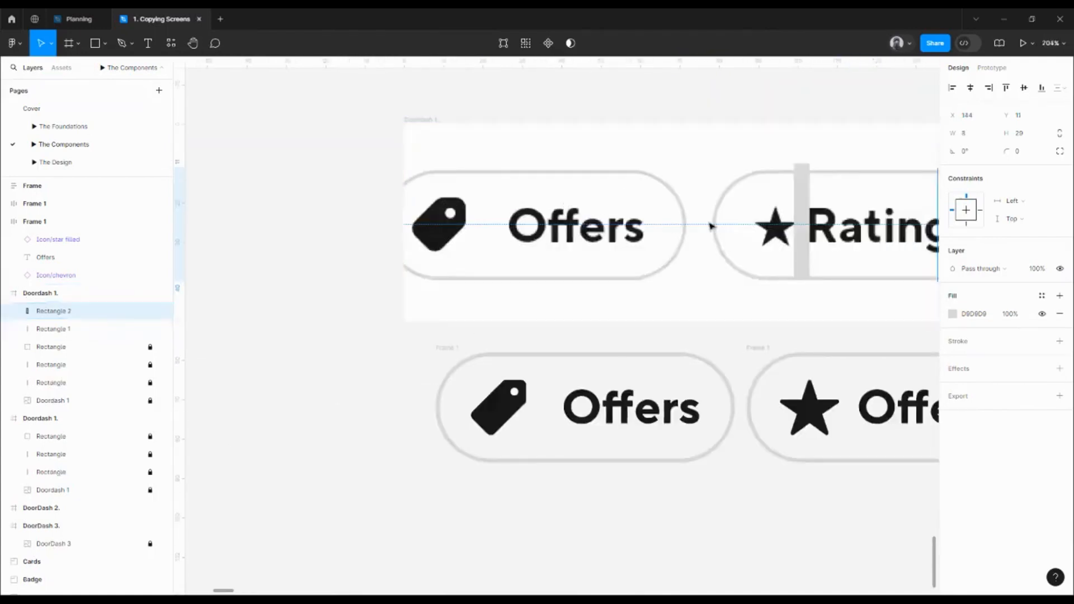
Place a spacer copy after the tag icon and measure distances around the tag vector
drag(806, 235, 507, 229)
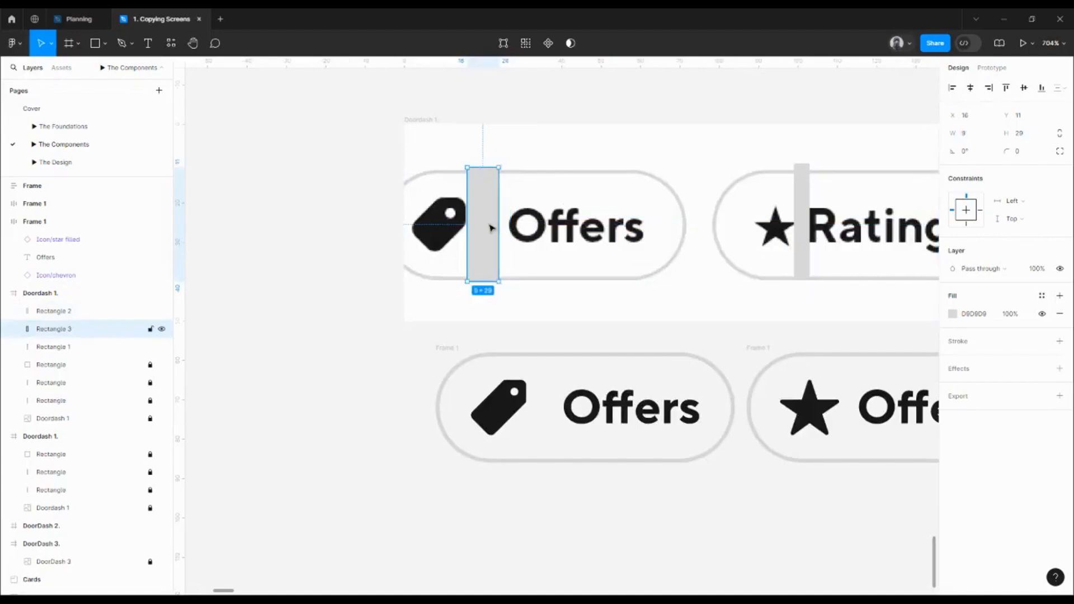
key(Right)
key(Right)
click(520, 429)
double_click(519, 427)
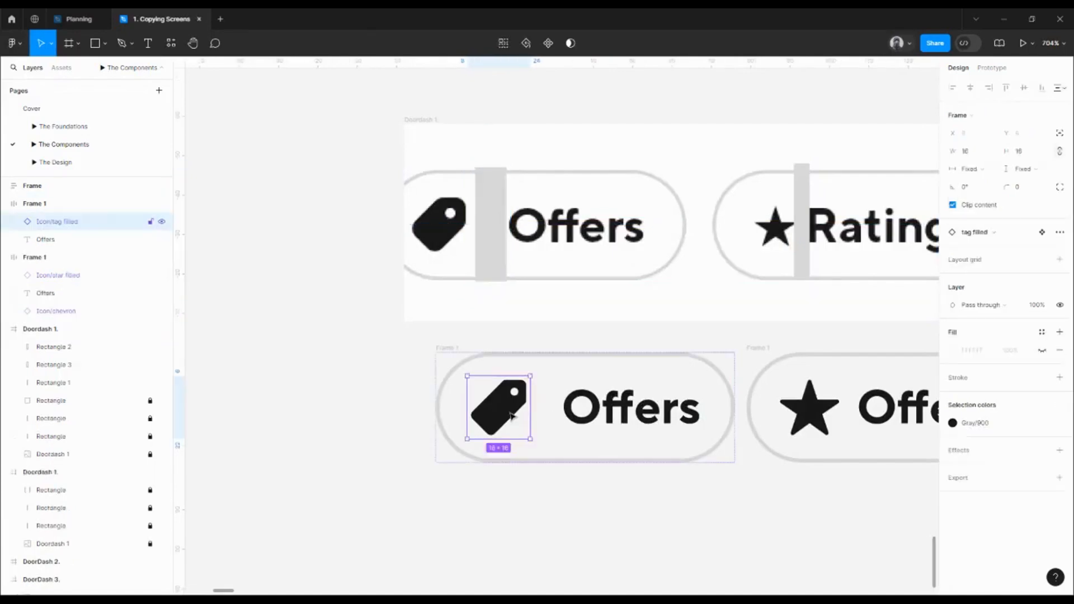
double_click(518, 426)
key(shift+2)
key(alt)
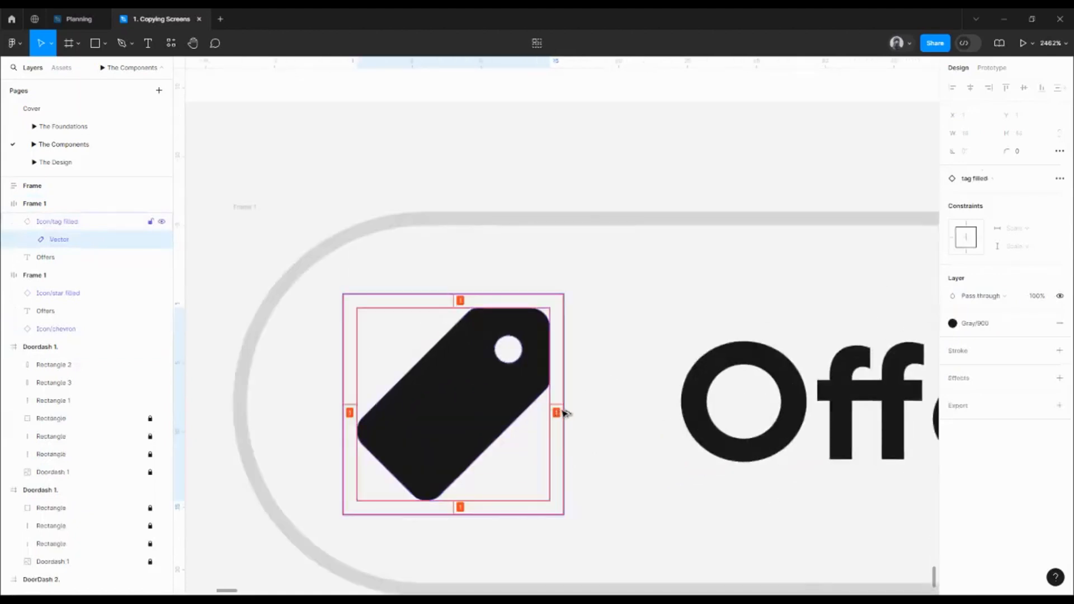
scroll(526, 375, down, 3)
Check the spacer bars beside the tag icon, before the Ratings chevron, and between star and Ratings
click(500, 237)
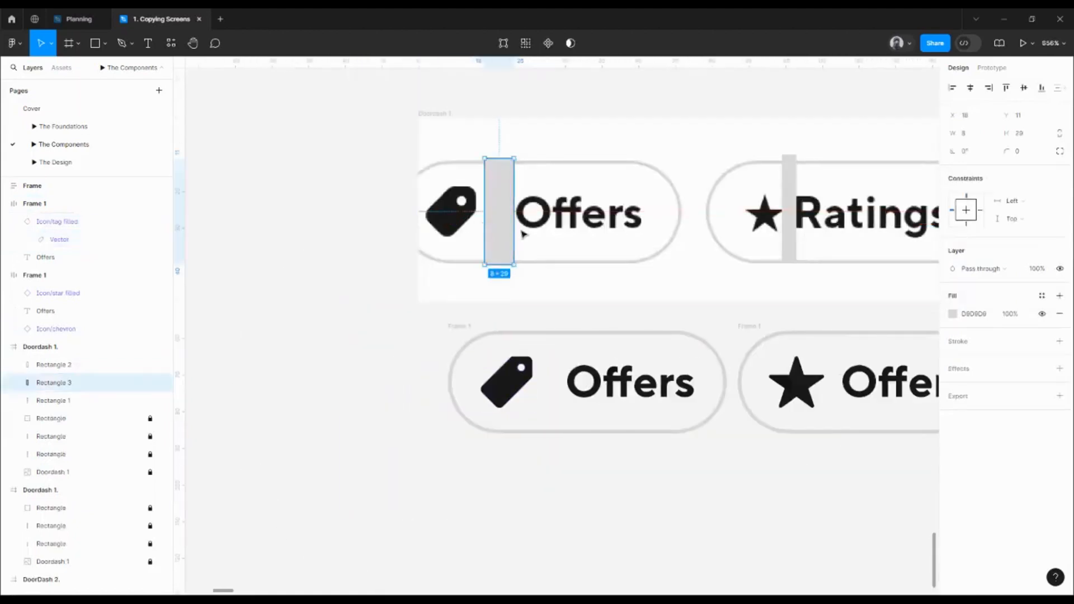
drag(522, 235, 383, 216)
scroll(615, 240, right, 5)
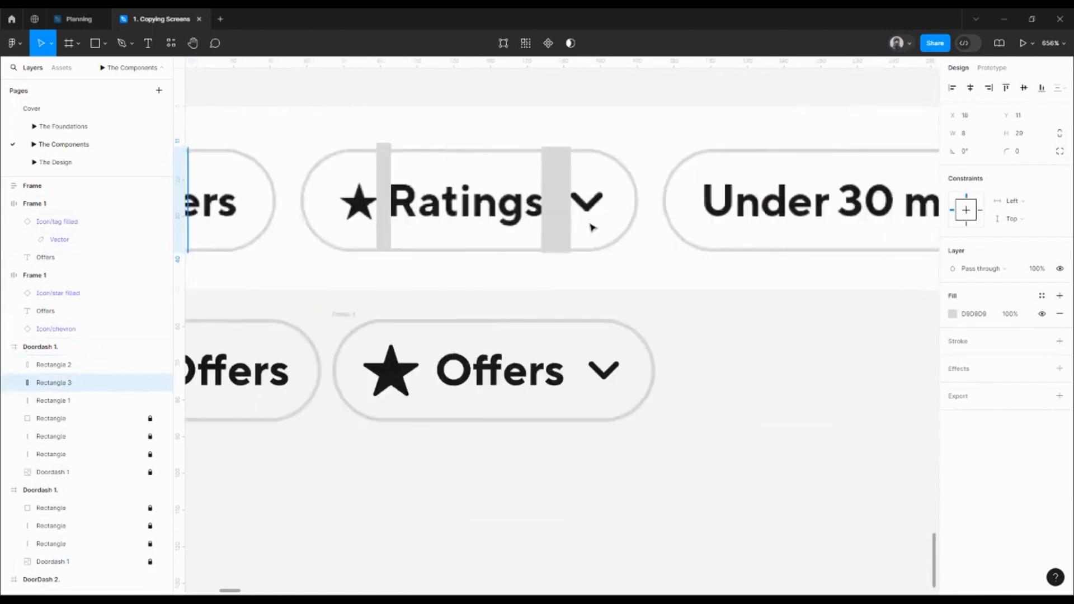
click(564, 221)
drag(592, 213, 727, 218)
scroll(425, 218, down, 3)
scroll(463, 224, left, 3)
click(473, 227)
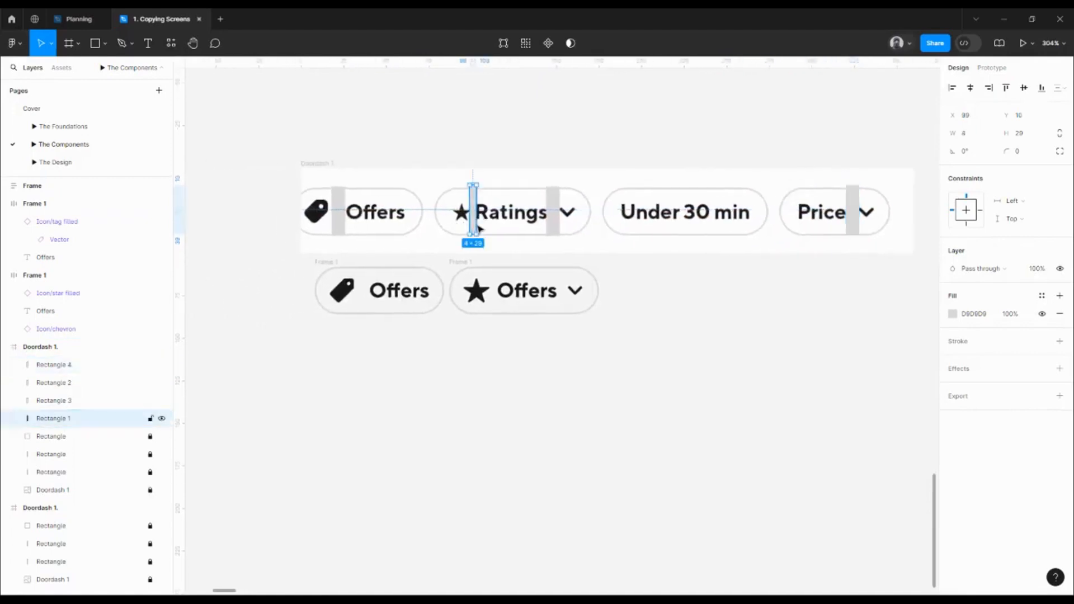
Try an item spacing of 8 on the star chip, then revert it to 4
click(466, 262)
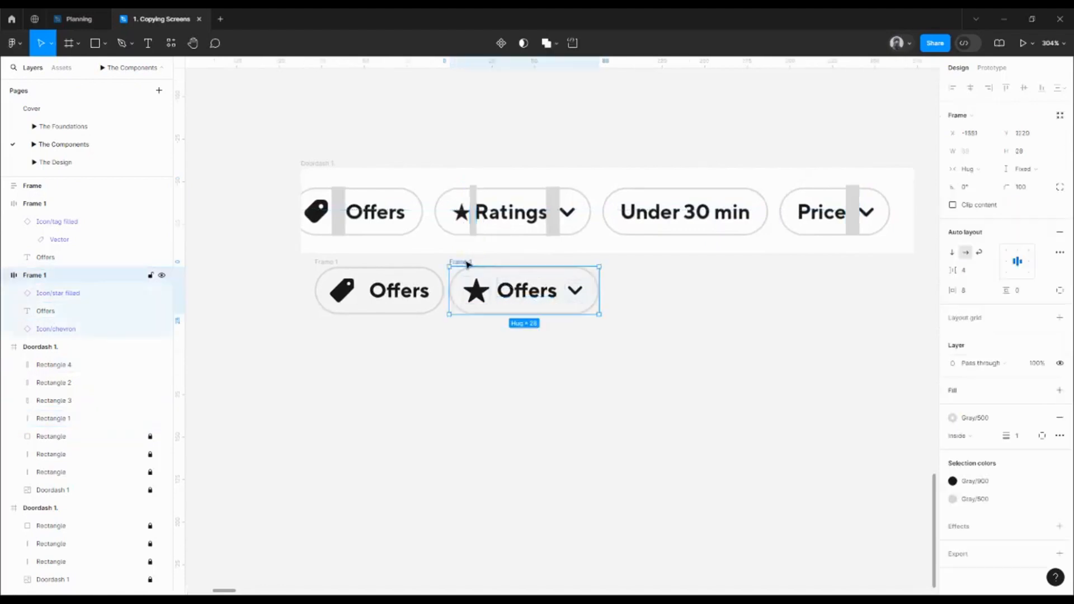
click(334, 266)
shift+click(468, 264)
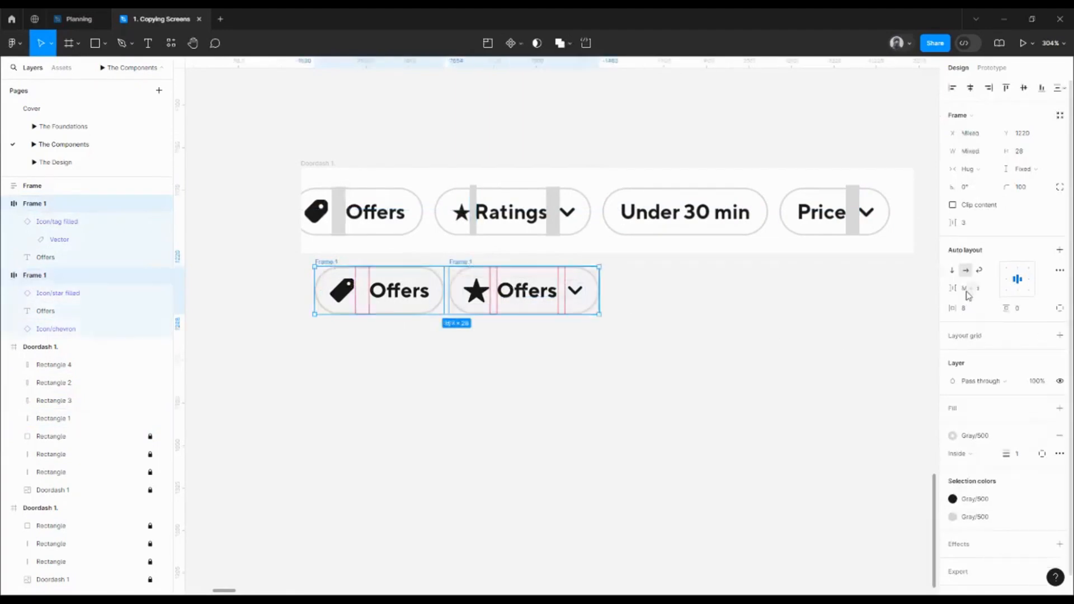
click(364, 247)
click(330, 263)
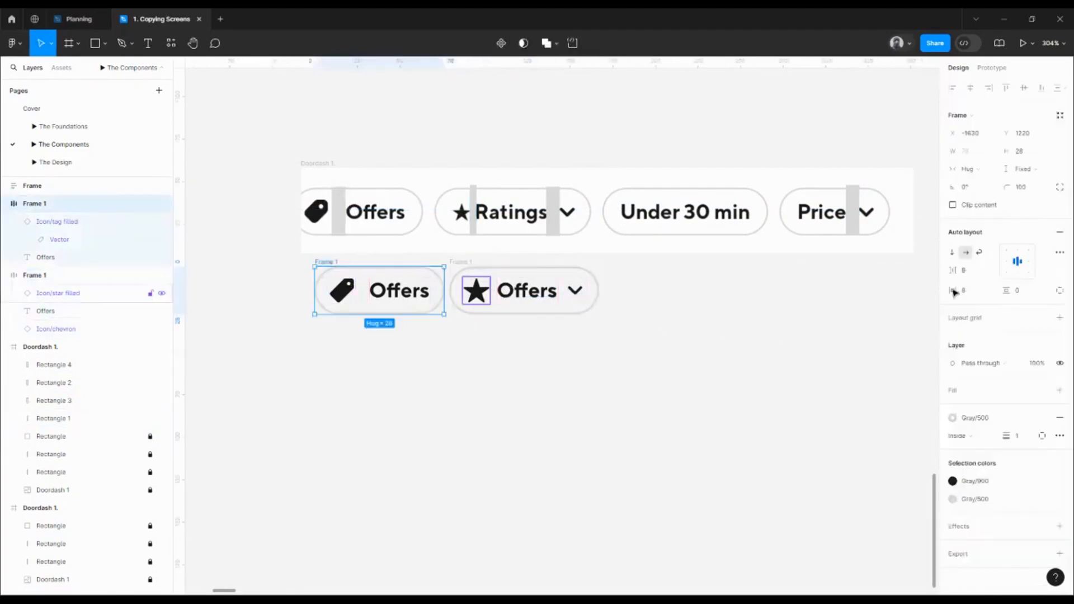
click(470, 266)
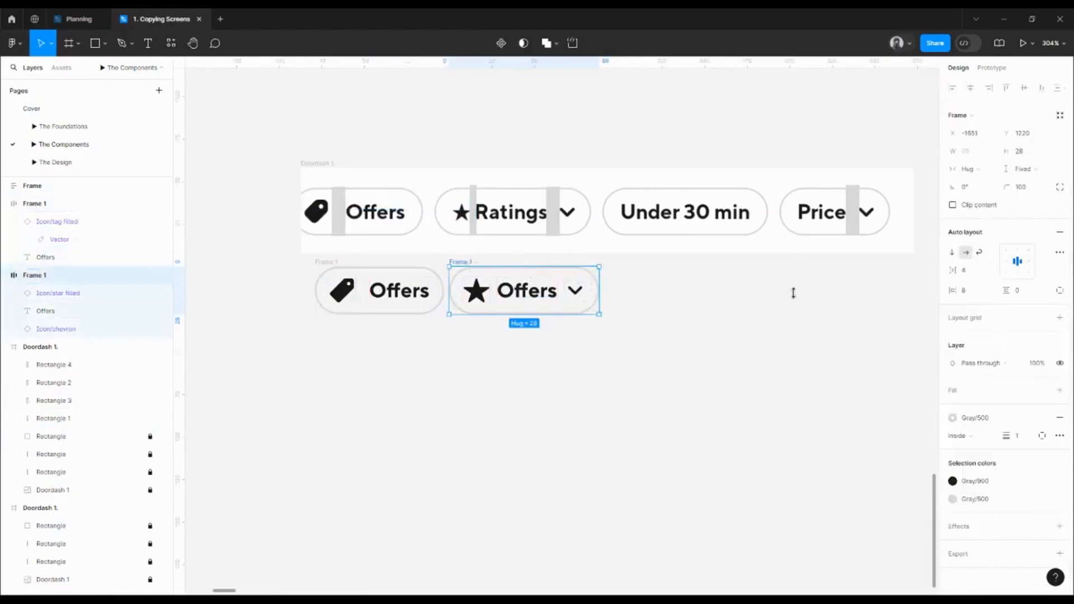
click(968, 272)
text(8)
key(Return)
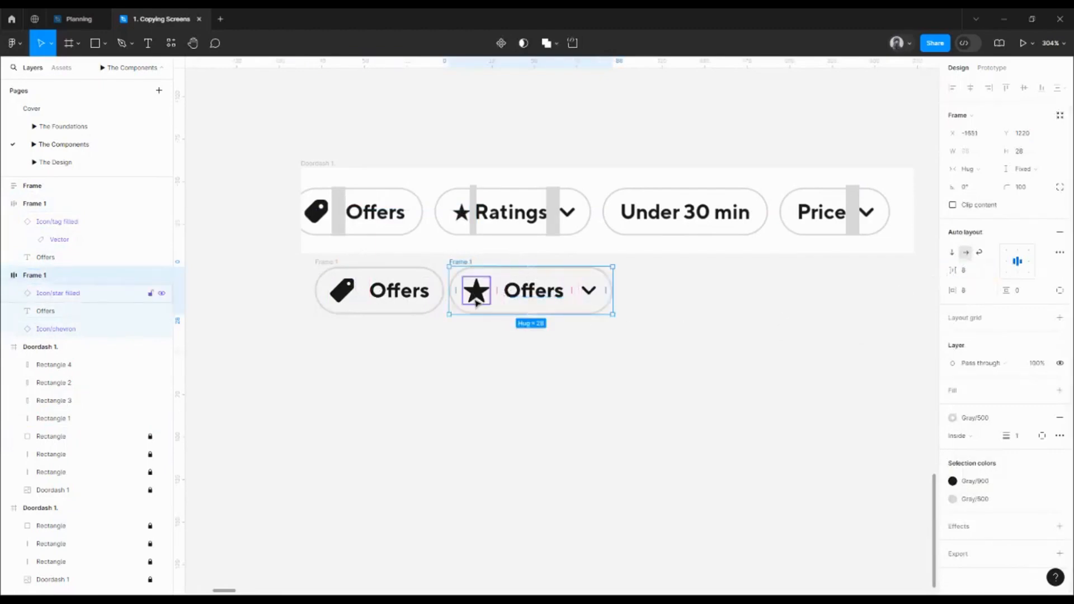
key(ctrl+z)
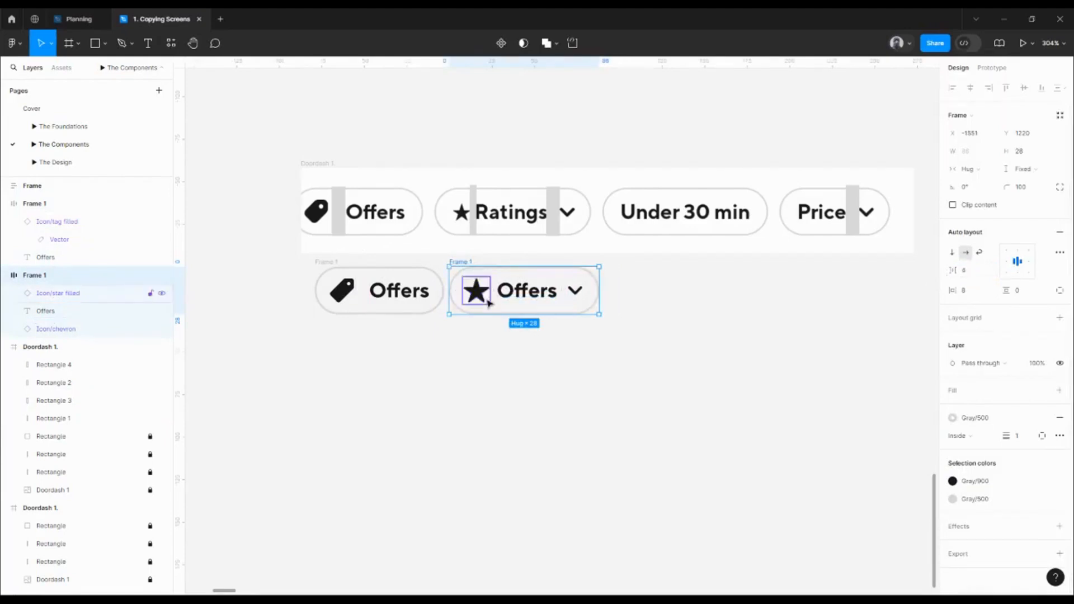
Wrap the star icon and Offers text in an auto-layout frame named 'Leading Icon & Text'
click(488, 302)
shift+click(522, 296)
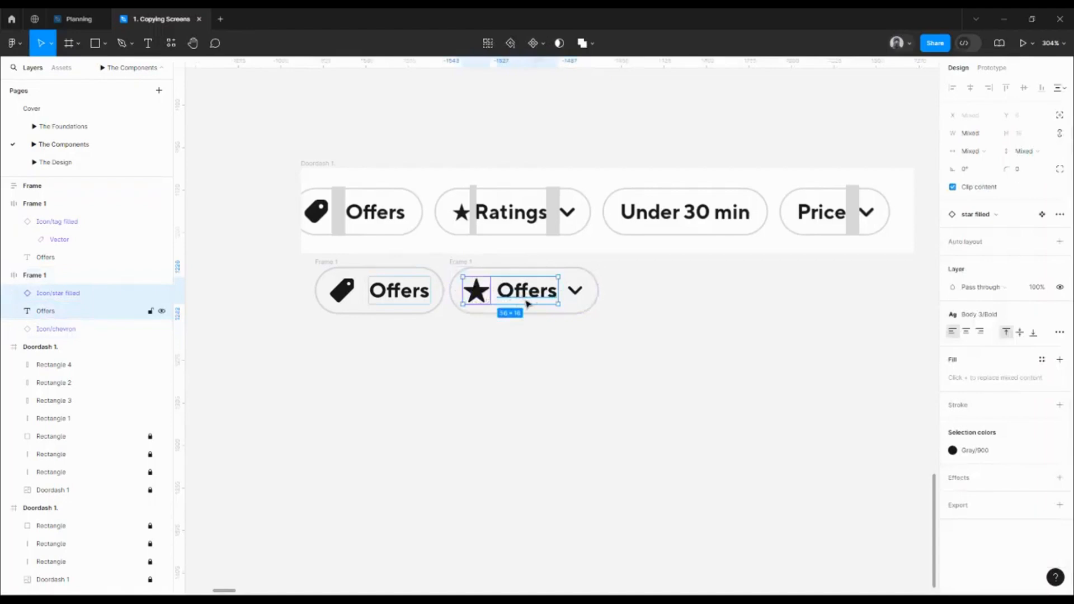
key(shift+a)
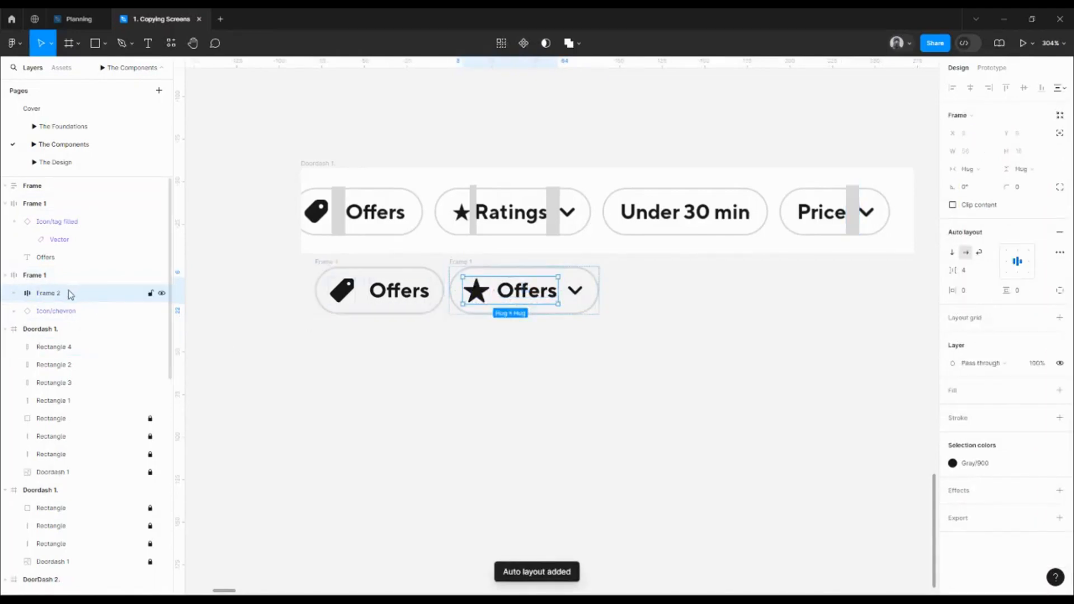
double_click(56, 294)
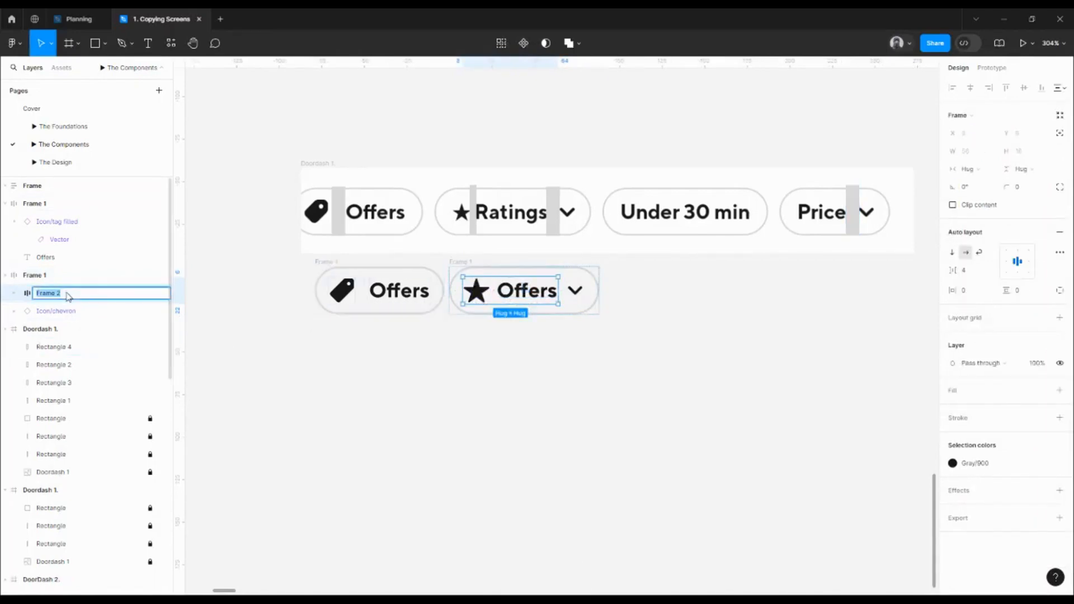
text(Leading Icon & Text)
key(Return)
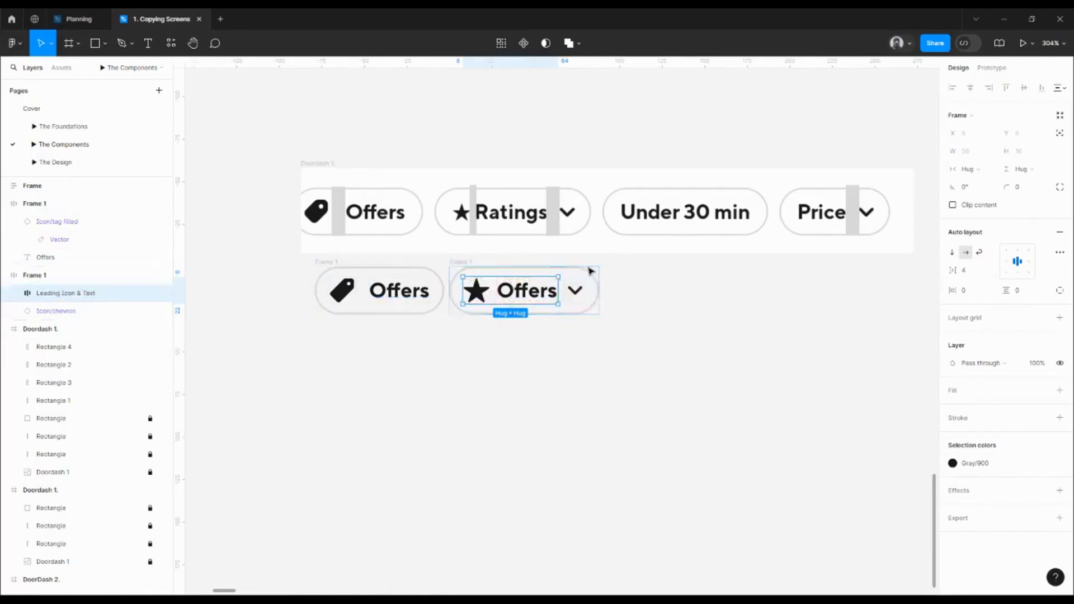
click(645, 304)
click(556, 302)
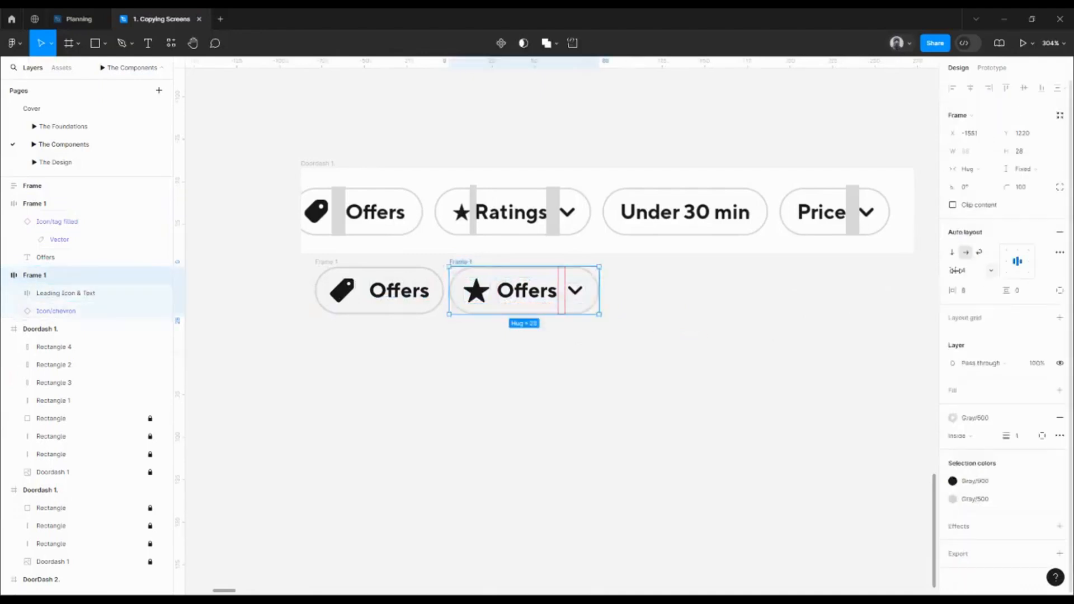
Set the star chip's item spacing to 8 and delete the standalone tag Offers chip
click(969, 272)
text(8)
key(Return)
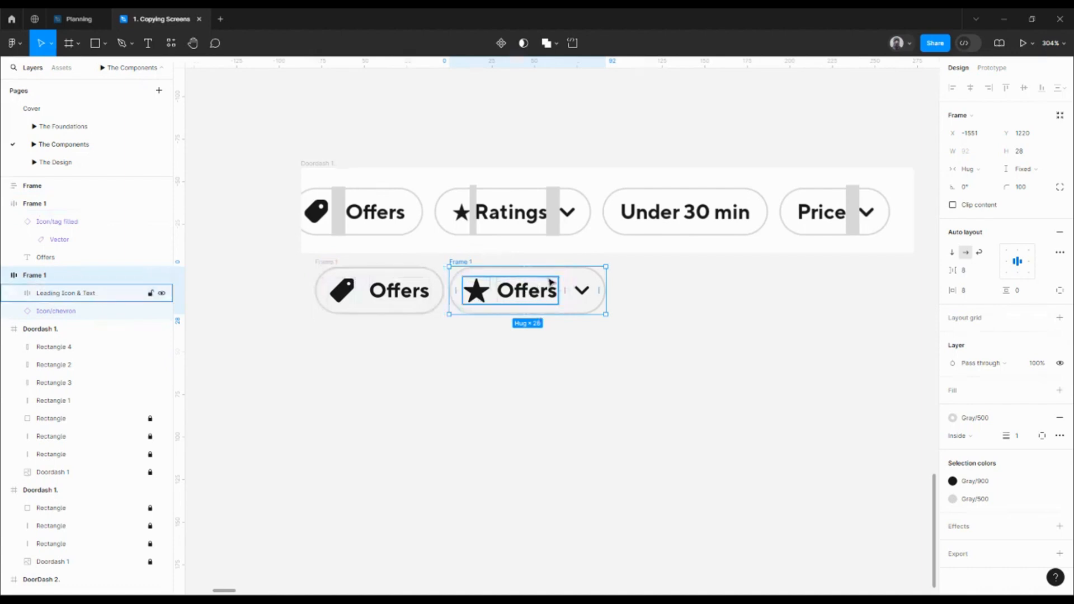
double_click(475, 295)
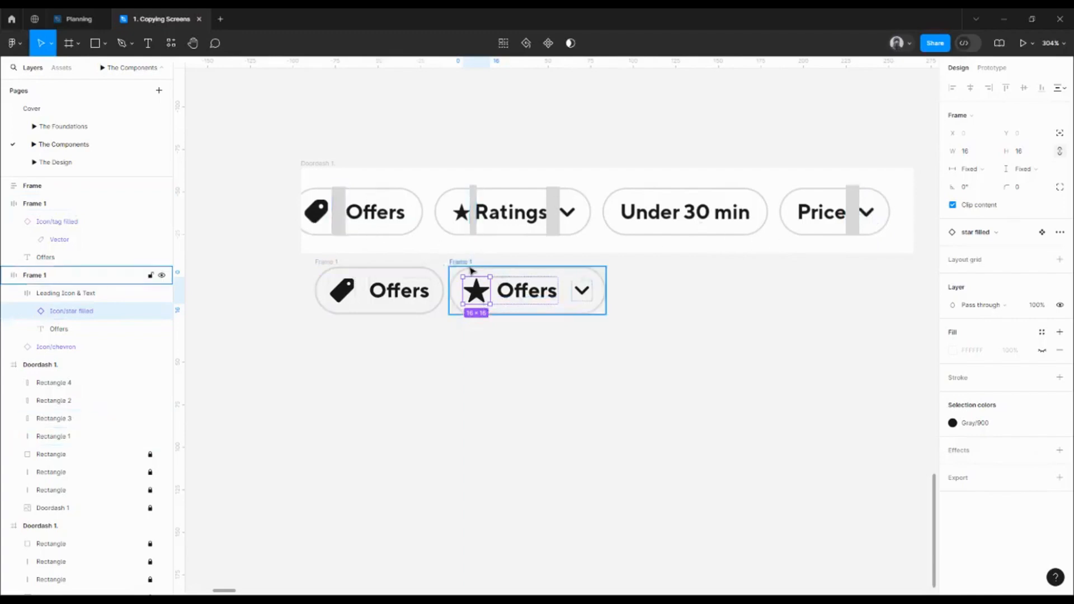
click(453, 258)
click(455, 263)
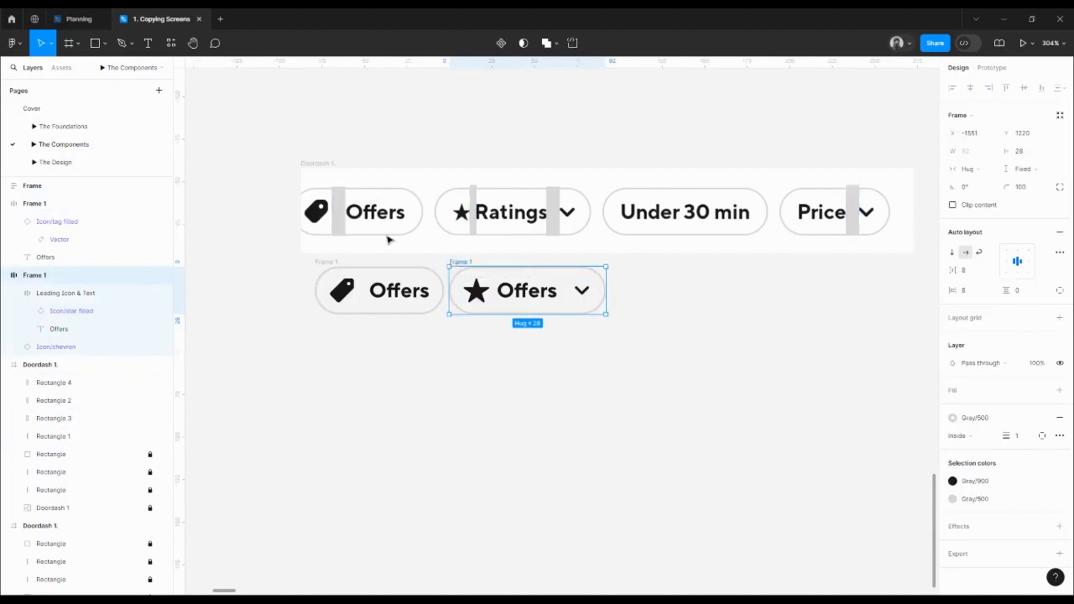
click(334, 267)
key(Delete)
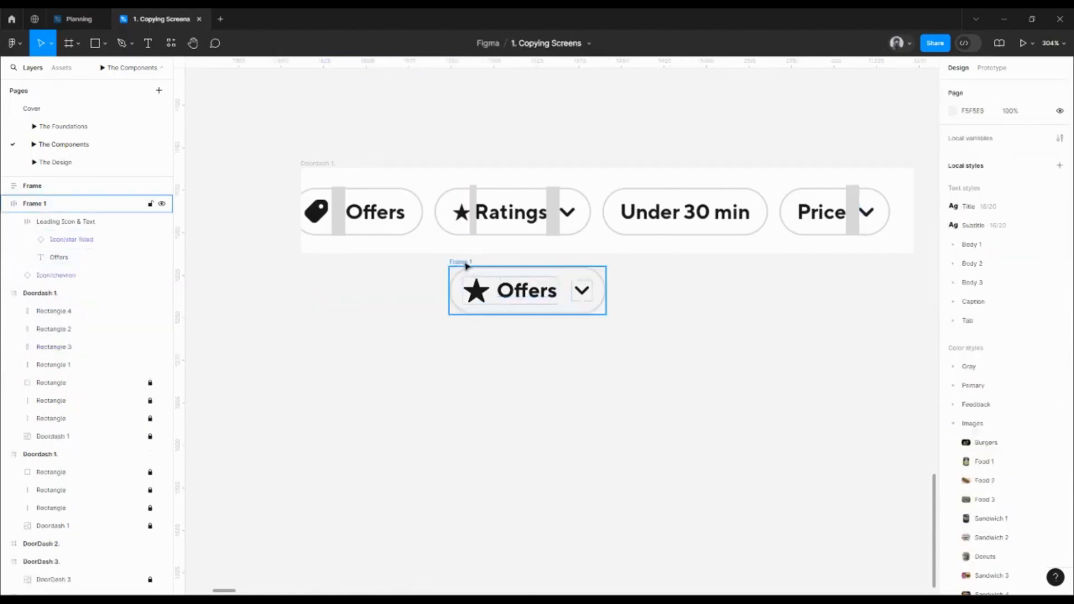
Change the chip text from Offers to 'Label' and rename the frame to Chip
drag(465, 261, 448, 279)
ctrl+click(514, 301)
double_click(517, 306)
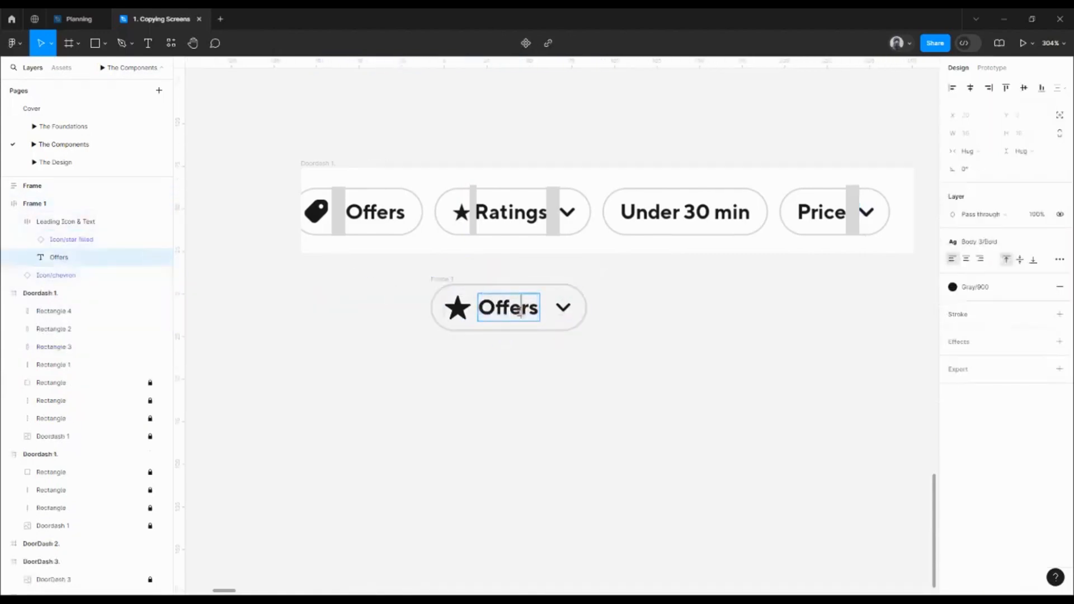
key(ctrl+a)
text(Label)
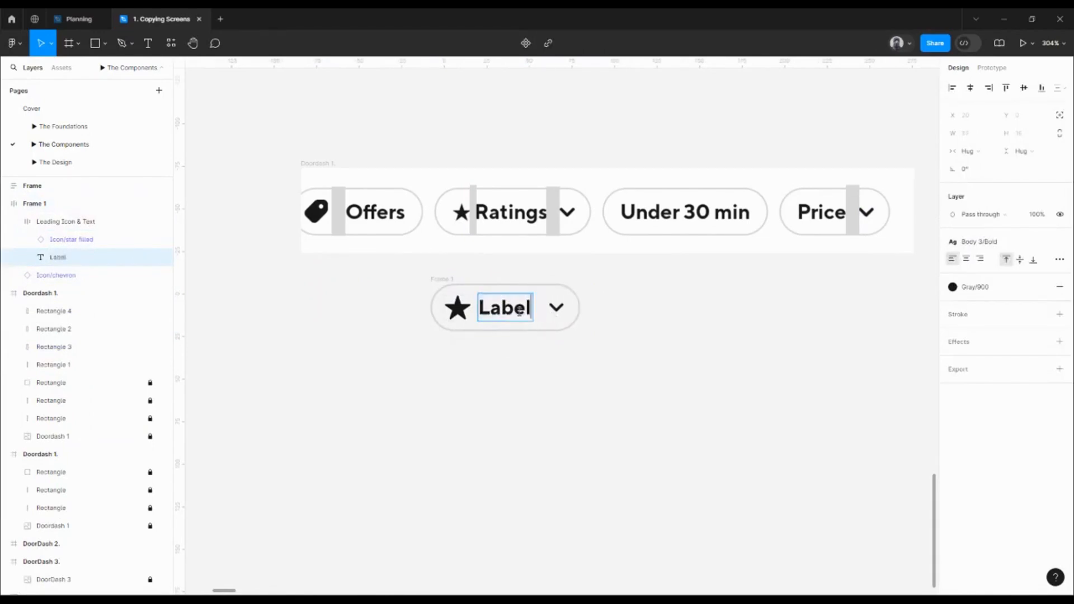
key(Escape)
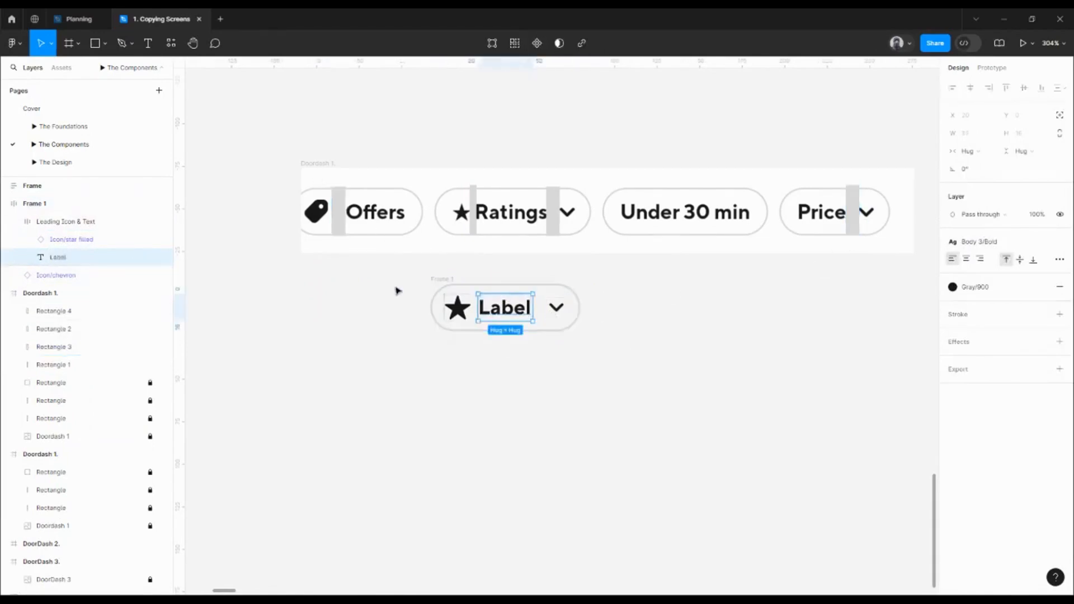
click(442, 281)
text(Chi)
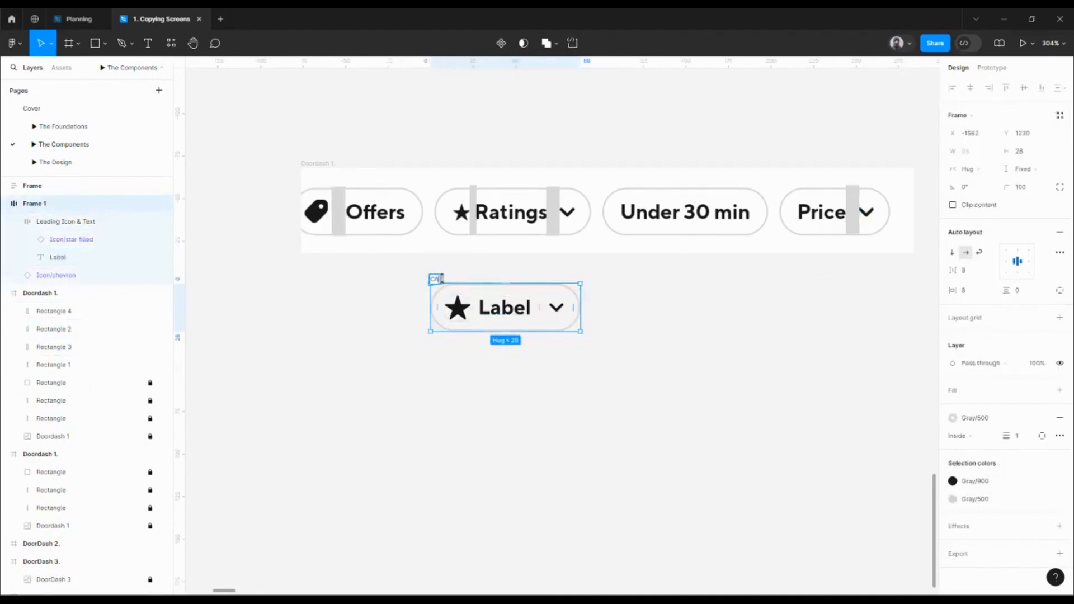
text(p)
key(Return)
Make Chip a component and give it a Gray/100 background fill
scroll(447, 280, left, 2)
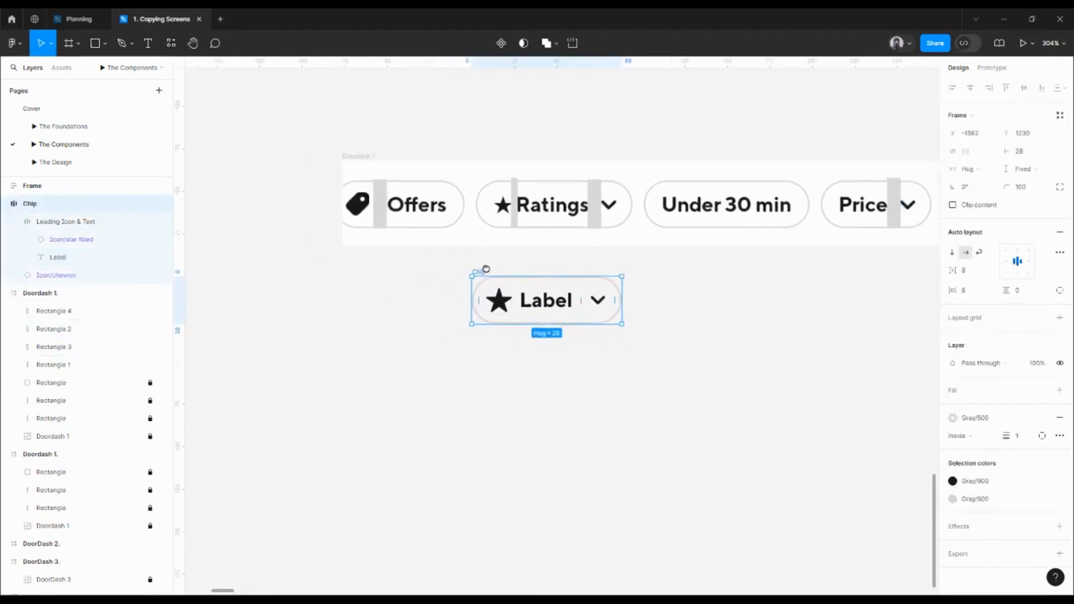
click(501, 43)
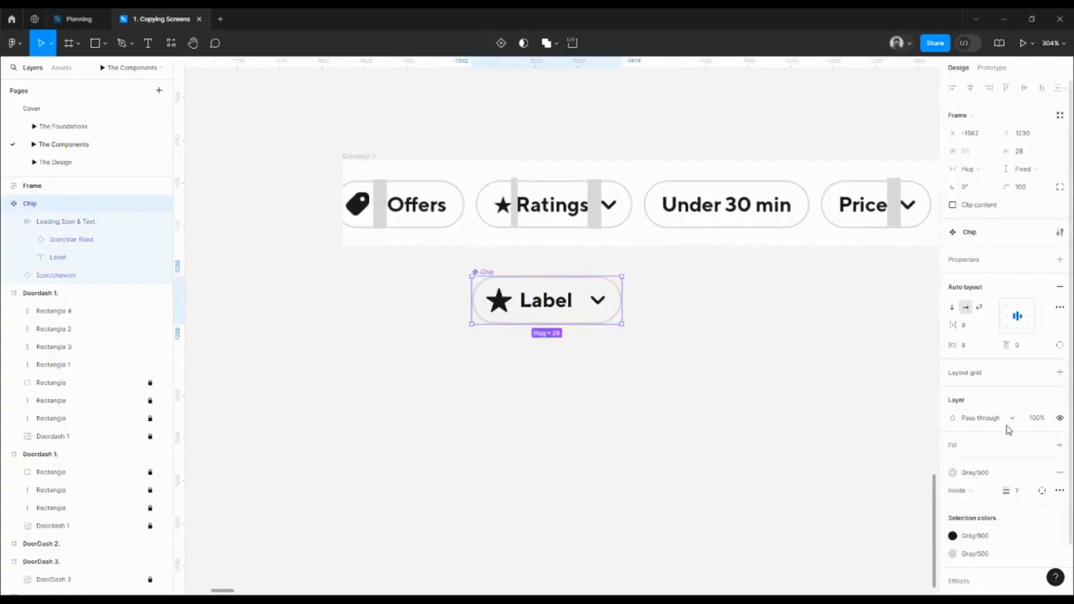
scroll(1006, 430, down, 2)
click(1040, 391)
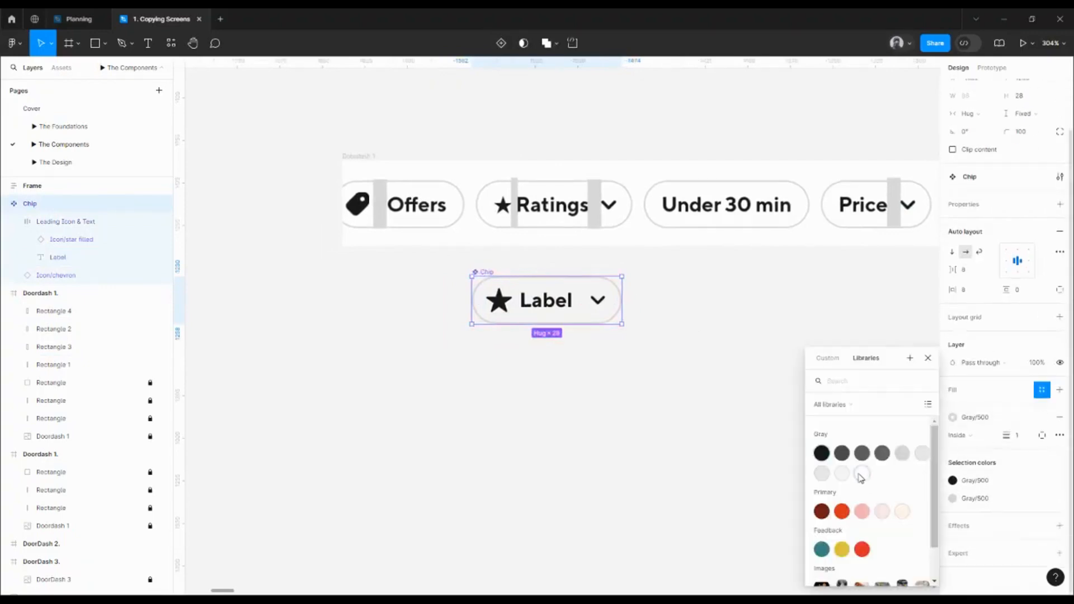
click(863, 478)
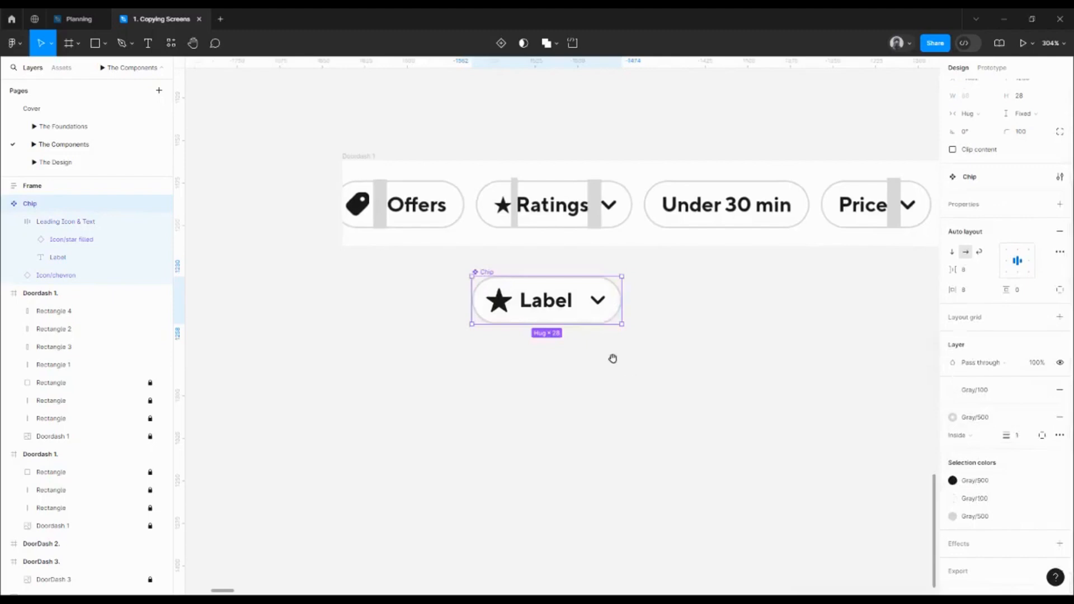
drag(614, 358, 592, 398)
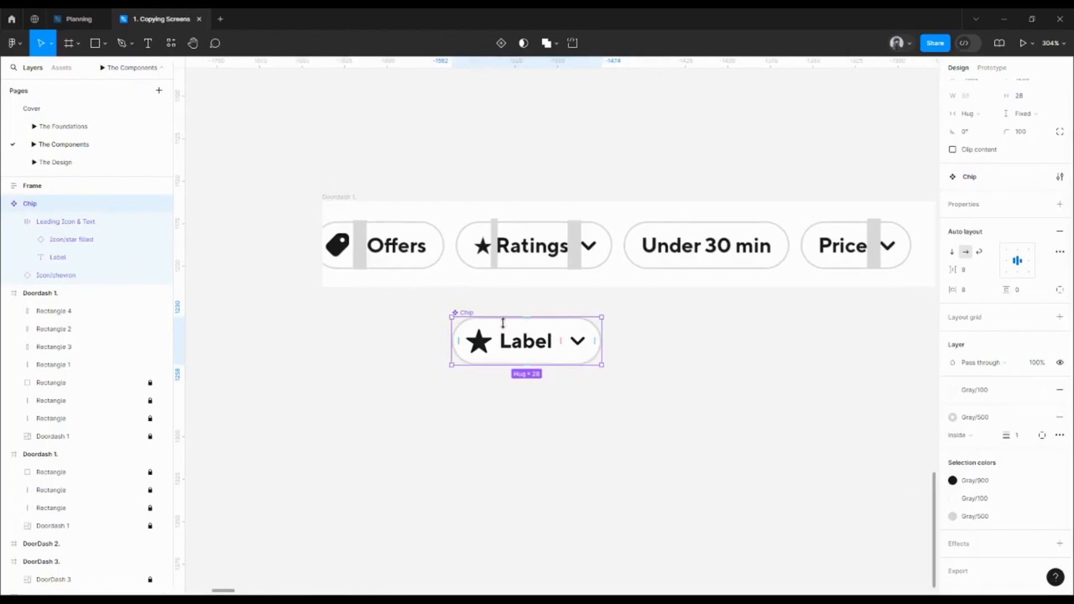
Select the chip's star icon and start a Leading Icon swap property, then cancel it
double_click(485, 346)
double_click(485, 347)
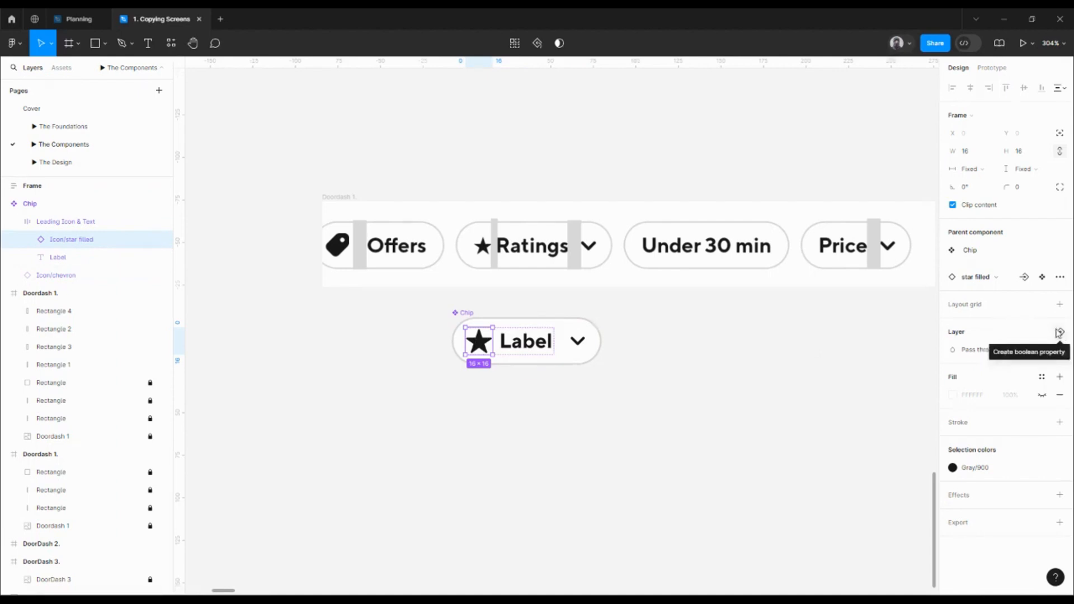
click(1024, 278)
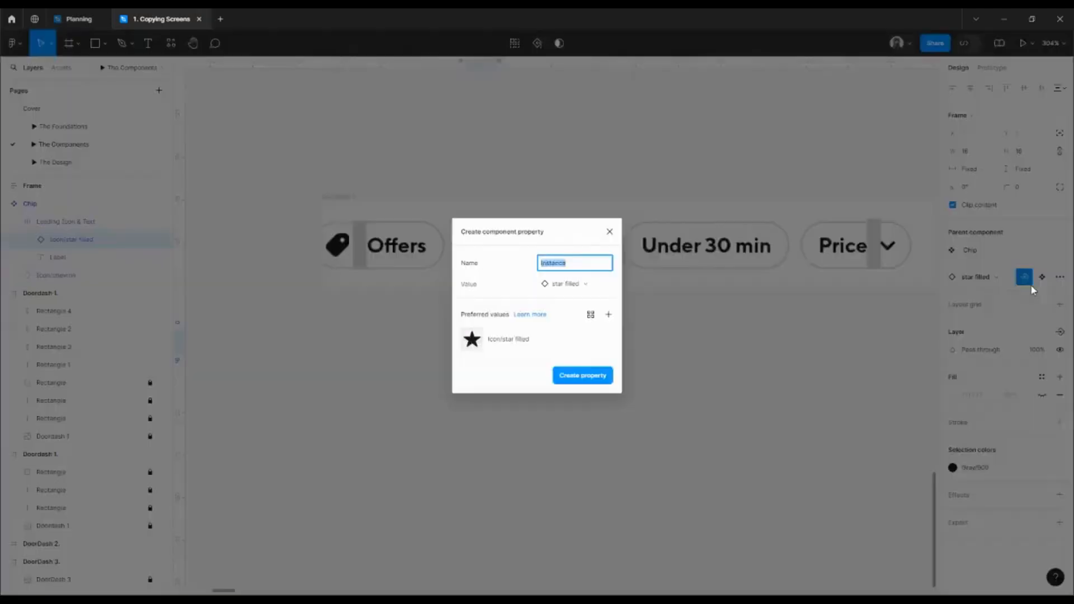
text(I)
text(eading Icon)
drag(579, 225, 554, 230)
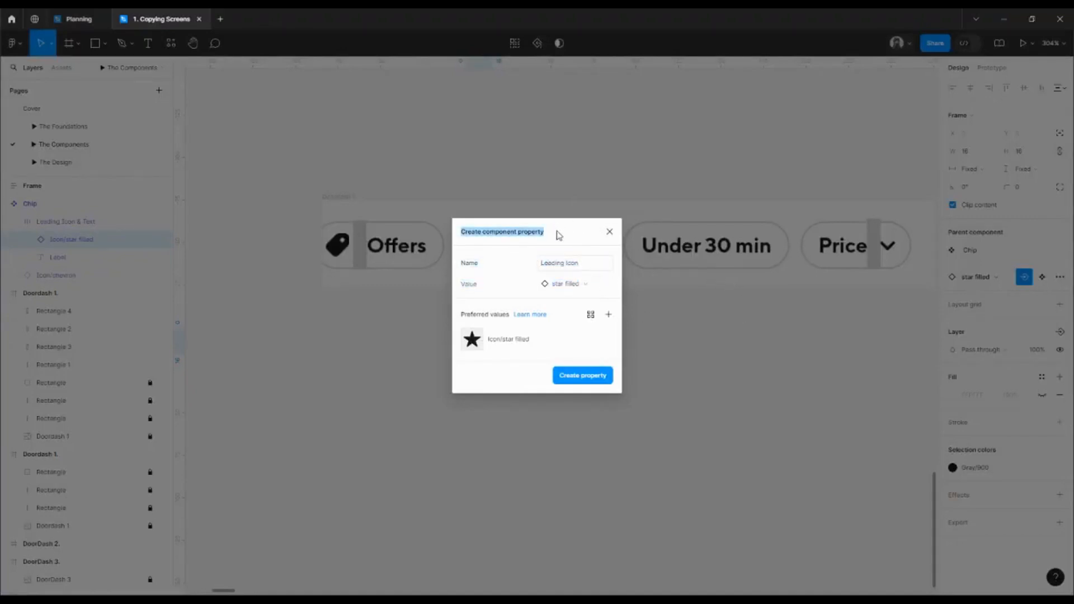
click(610, 231)
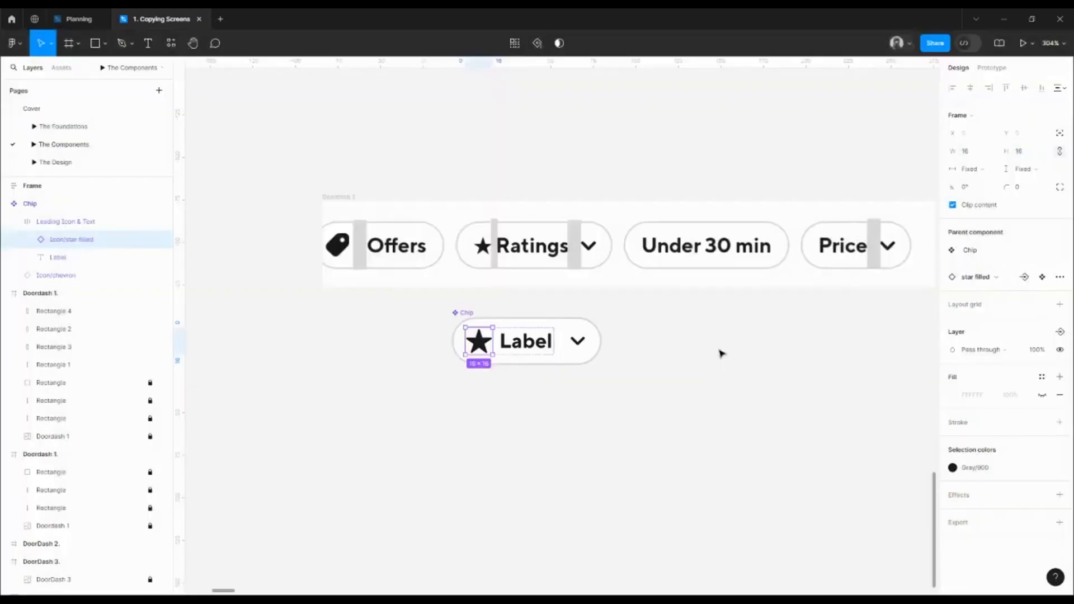
drag(723, 352, 664, 263)
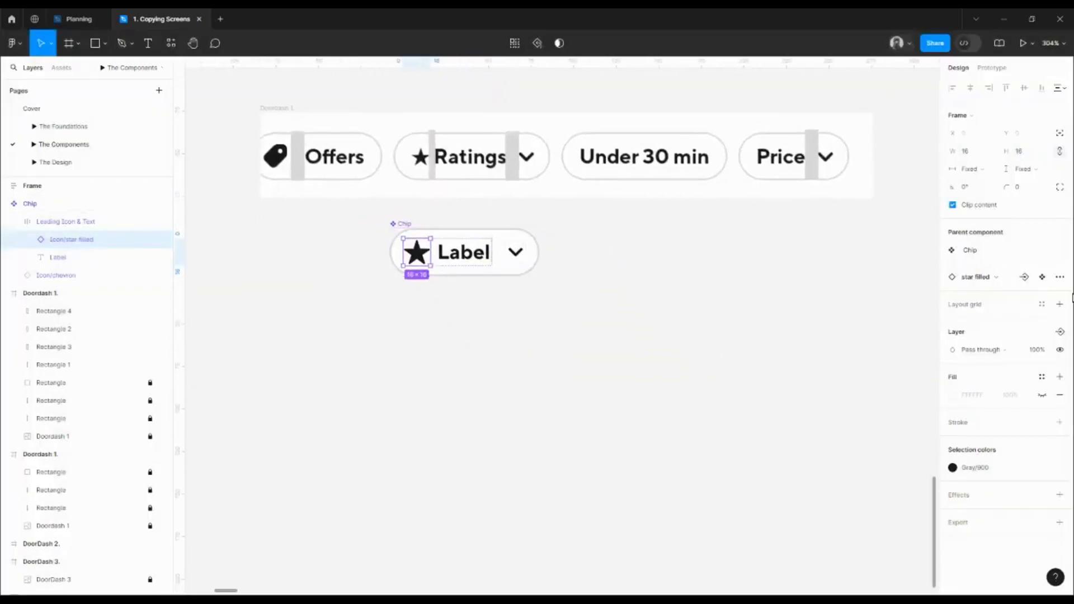
Create the Leading Icon instance swap property with Icon/tag filled as a preferred value
click(1024, 276)
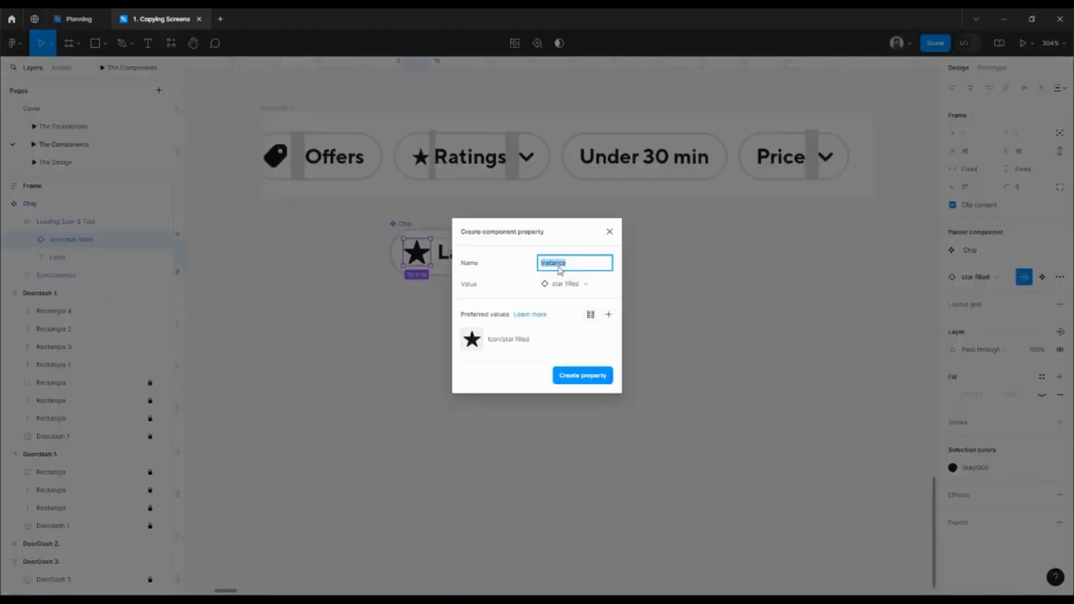
text(Leading Icon i)
click(608, 314)
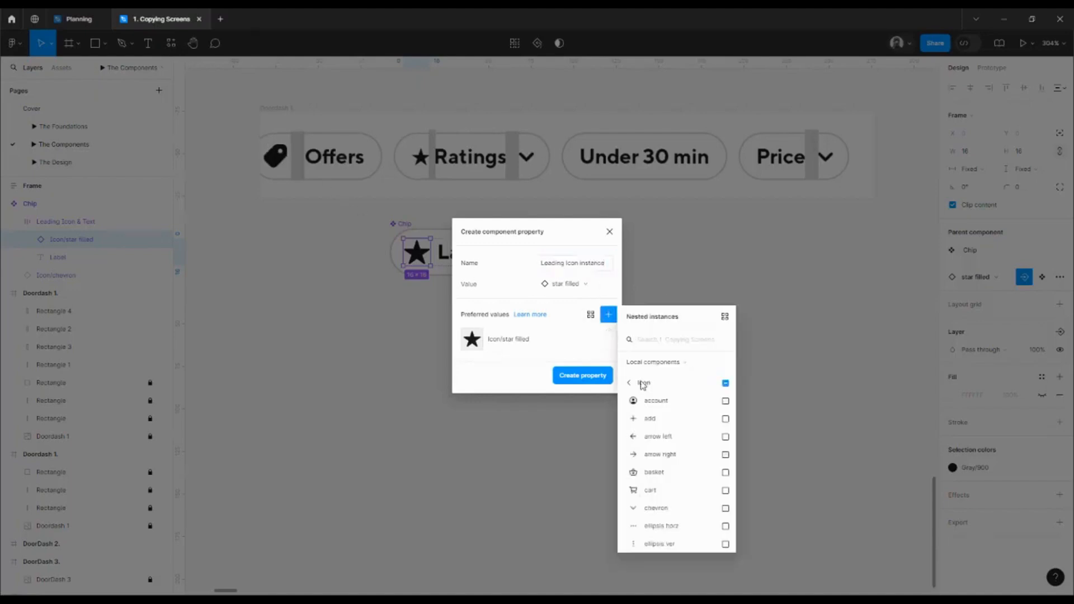
click(683, 340)
text(tag)
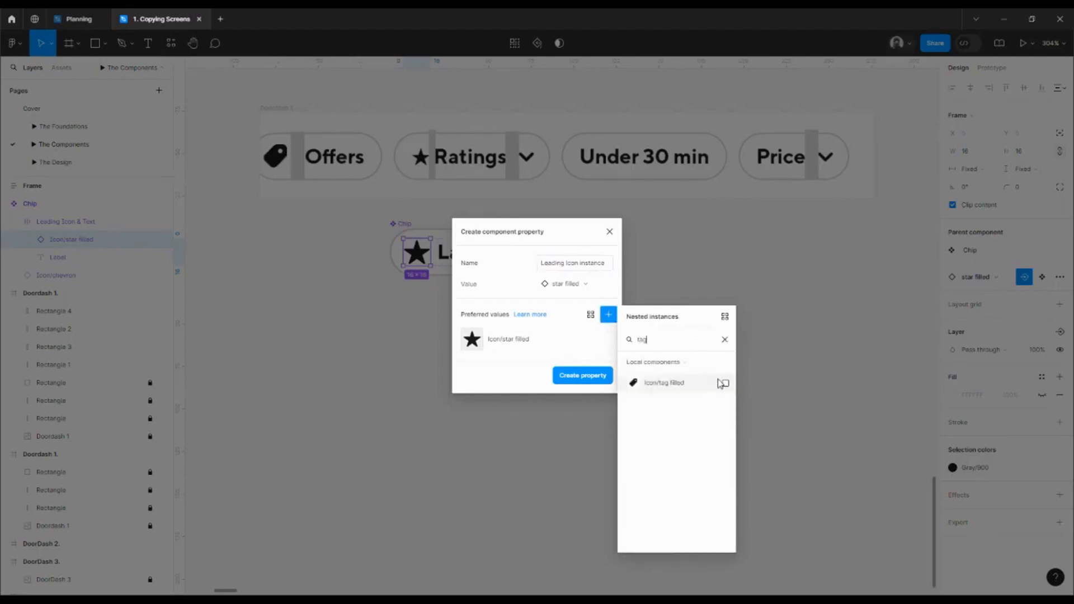
click(725, 384)
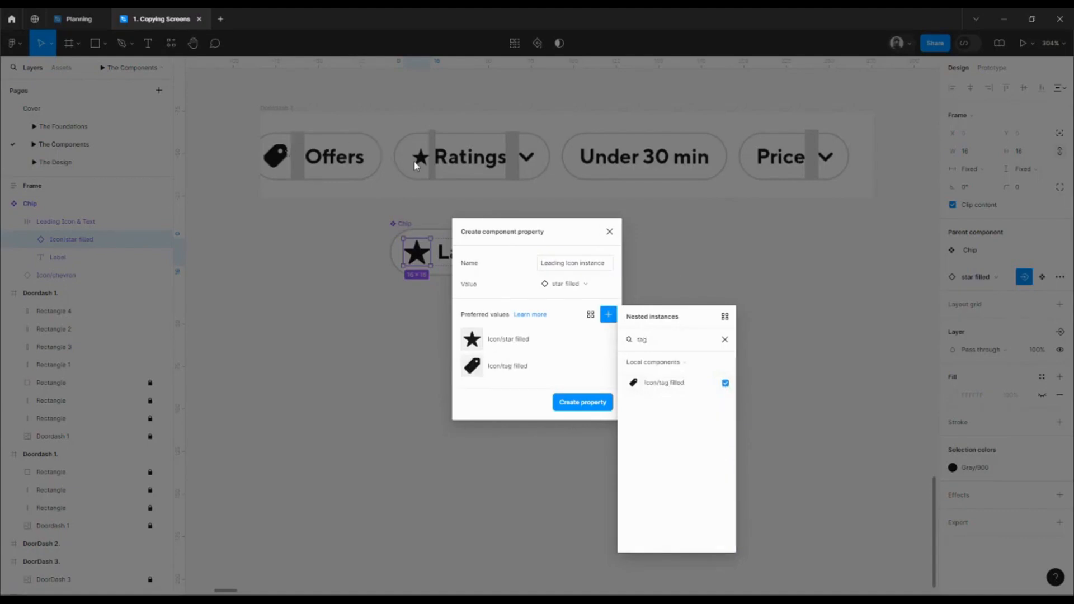
click(724, 340)
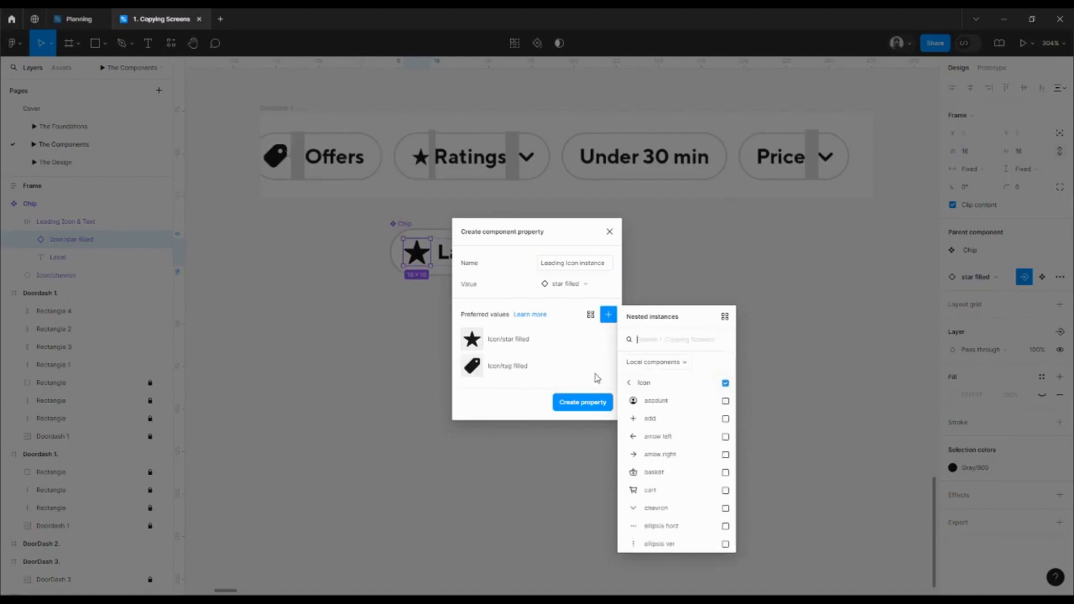
click(569, 406)
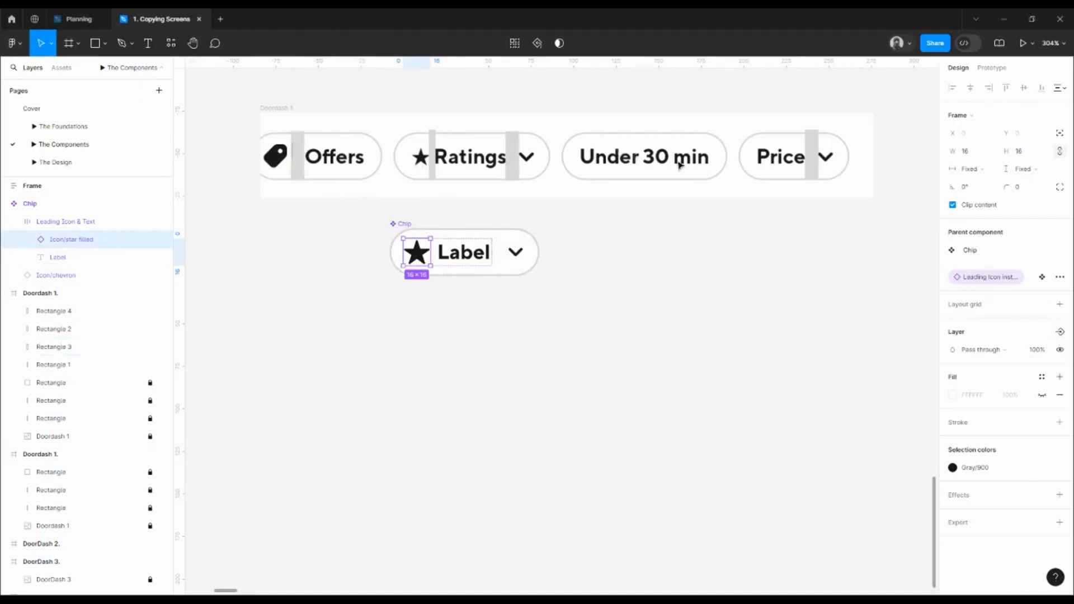
Add a Leading Icon boolean property controlling the star icon's visibility, with default value True
click(1058, 333)
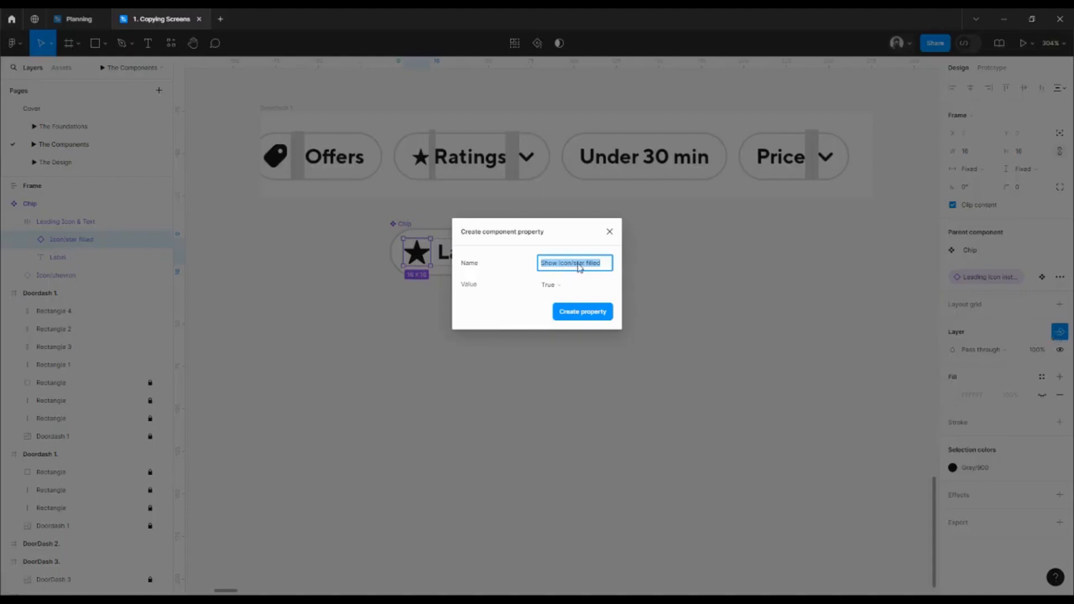
text(Leading Icon)
click(561, 289)
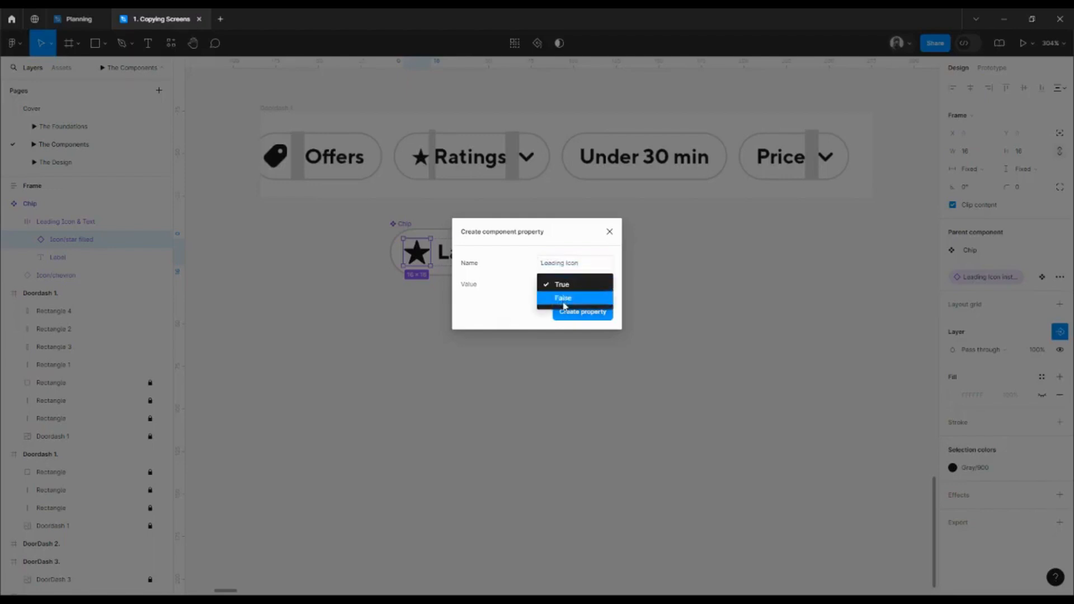
click(563, 301)
click(563, 287)
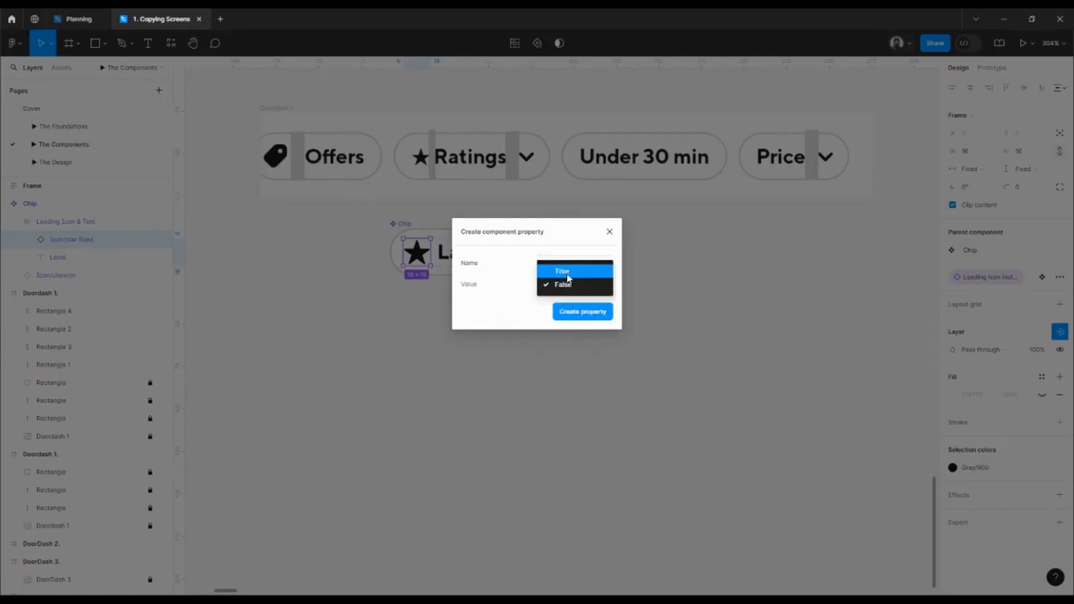
click(567, 274)
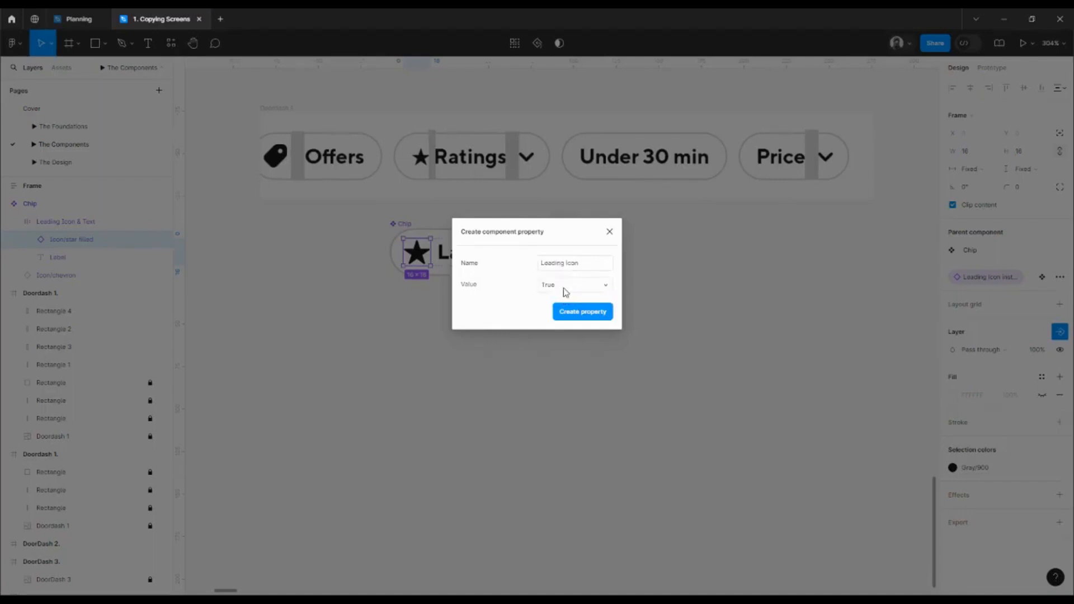
click(582, 311)
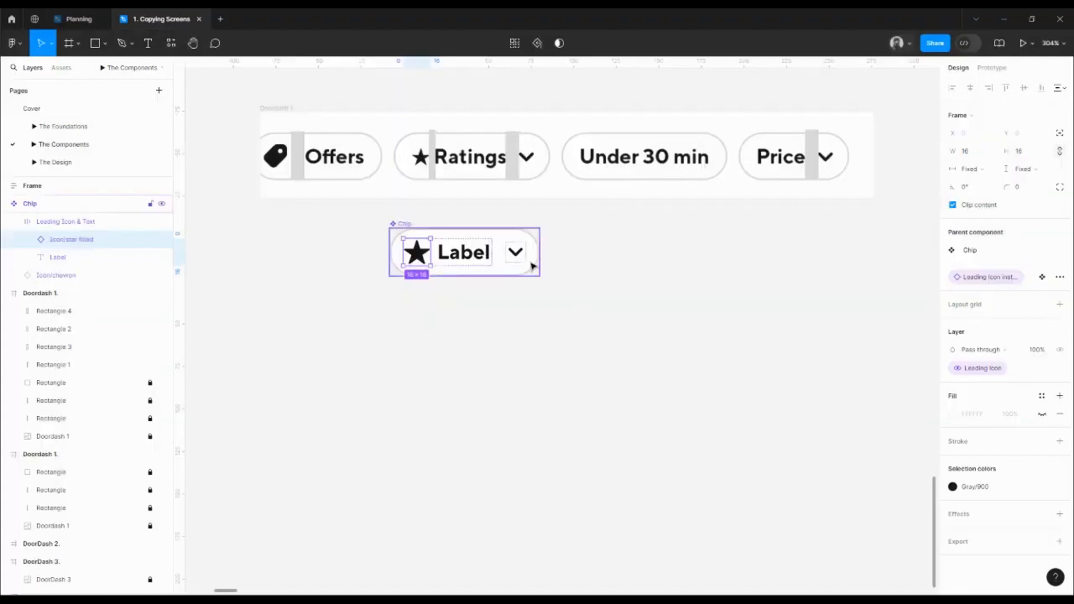
click(524, 254)
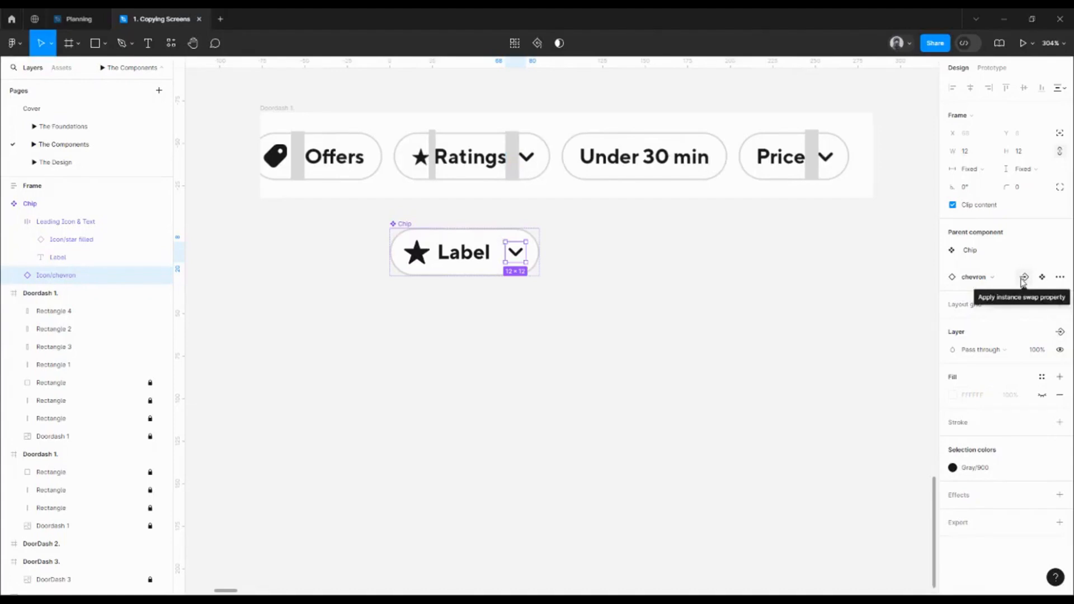
Create a Trailing Icon boolean property for the chevron's visibility, defaulting to True
click(1060, 331)
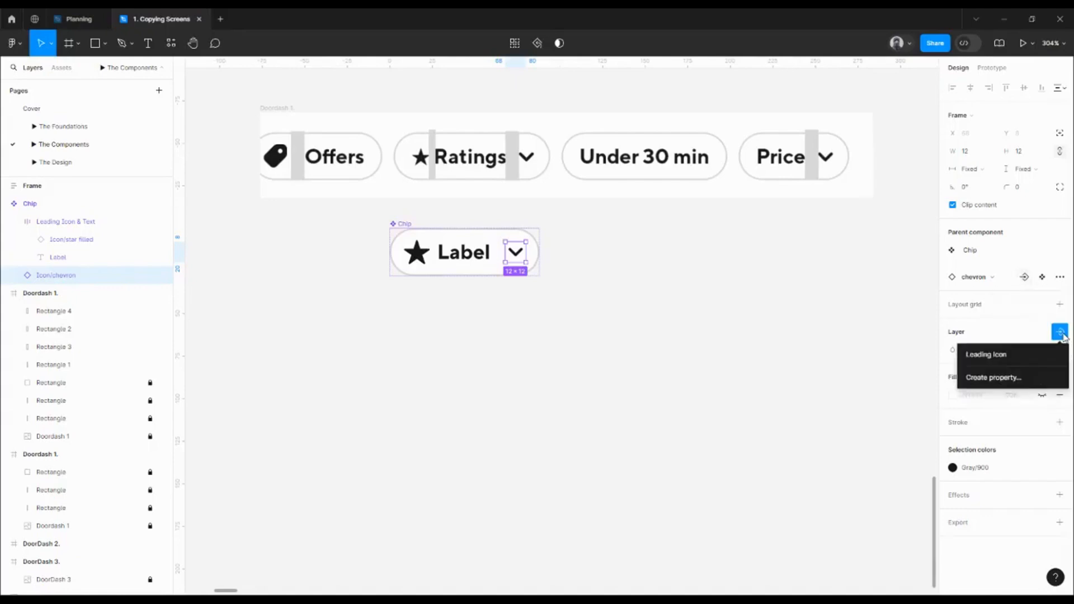
click(1012, 378)
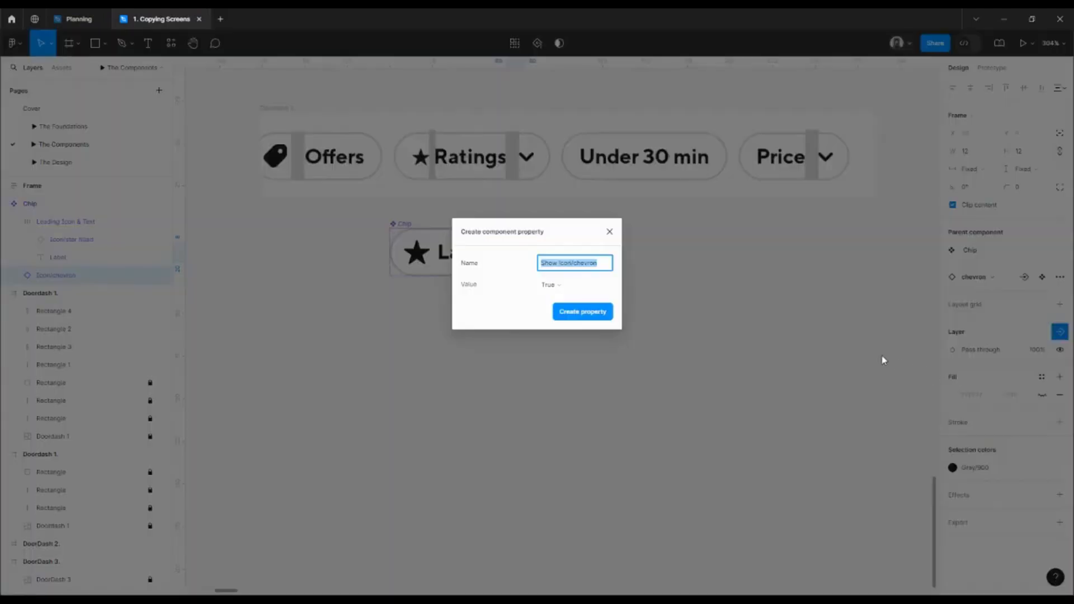
text(D)
click(594, 320)
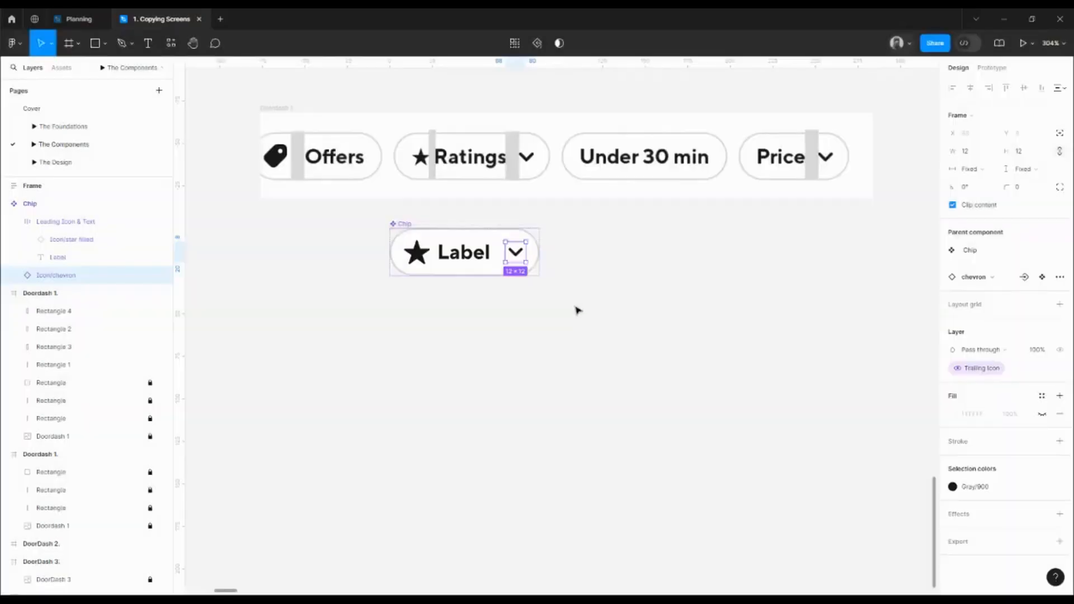
click(594, 330)
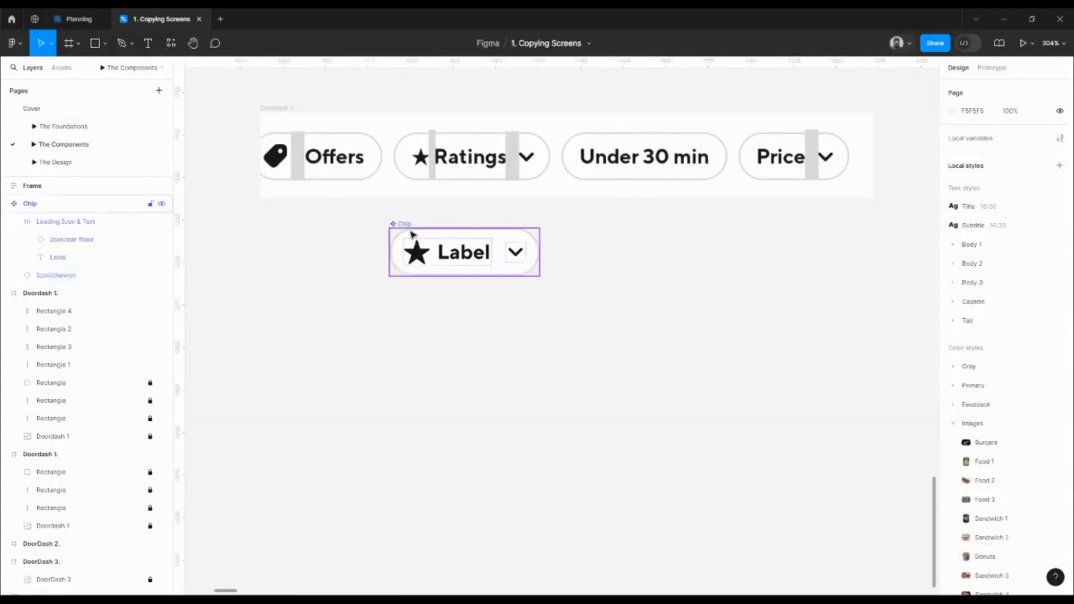
Create a Chip instance below the component with Leading and Trailing icons turned off
click(434, 246)
drag(434, 246, 623, 321)
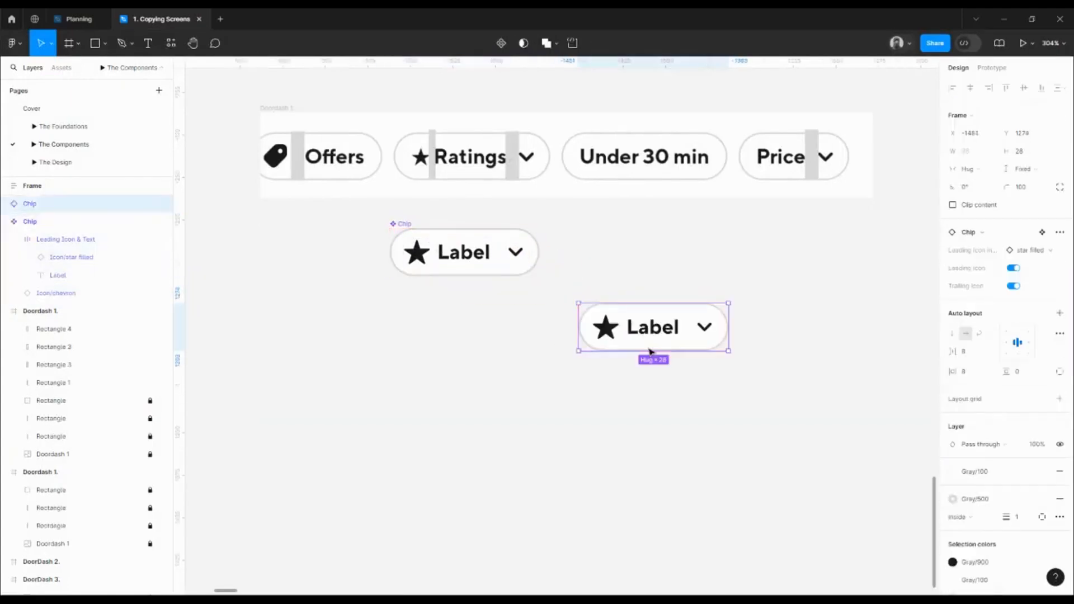
click(1013, 268)
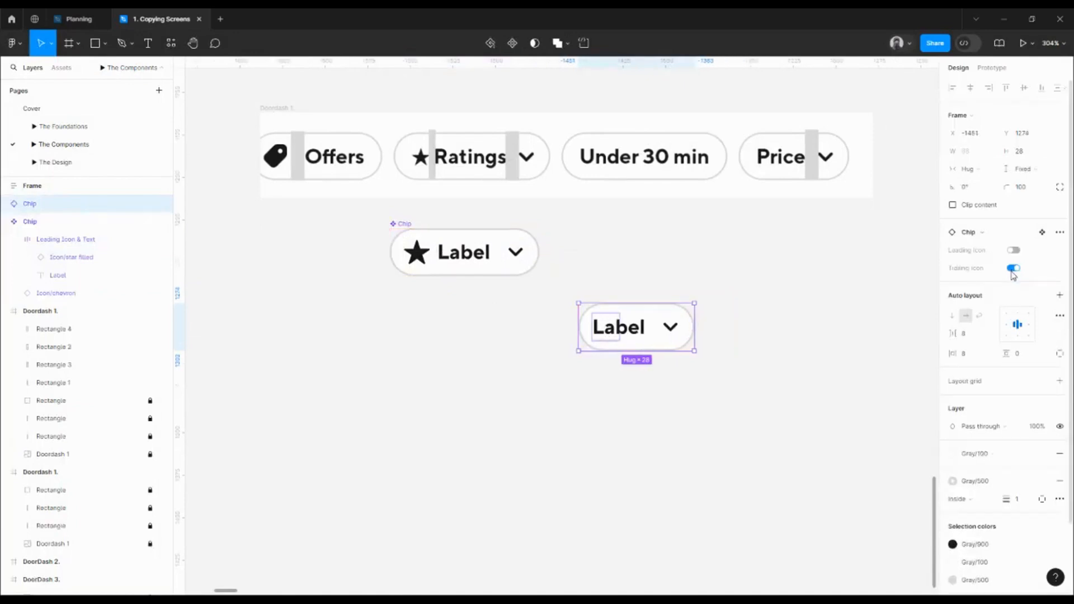
click(1013, 268)
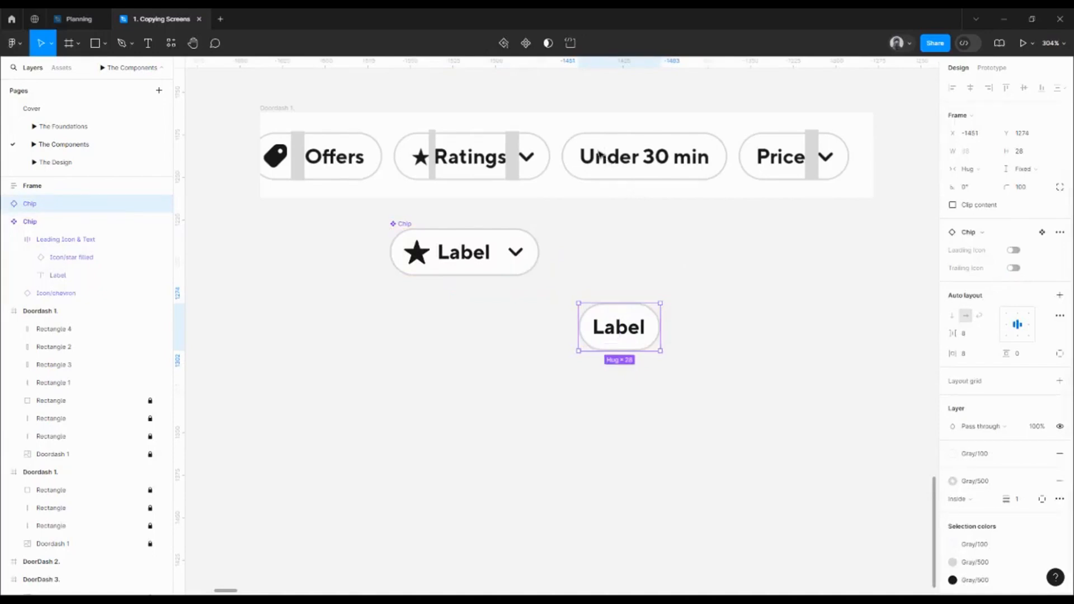
Duplicate the grey rectangle beside the Ratings chevron just to its right
scroll(447, 168, down, 1)
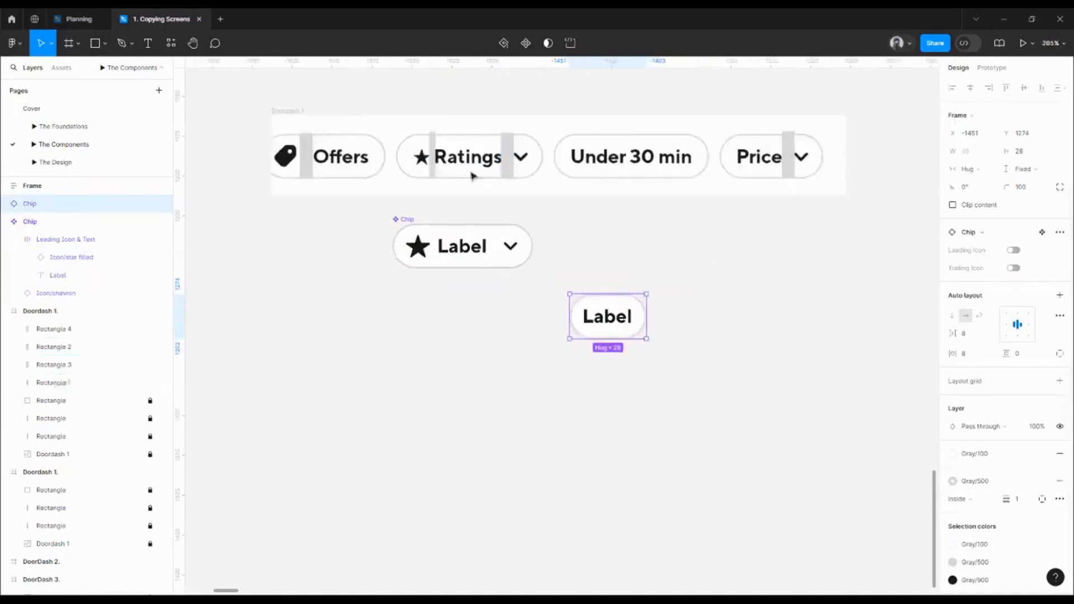
scroll(497, 170, up, 3)
scroll(519, 165, up, 4)
click(492, 162)
drag(492, 163, 564, 159)
Delete the duplicated grey rectangle next to the Ratings chip
scroll(576, 168, down, 2)
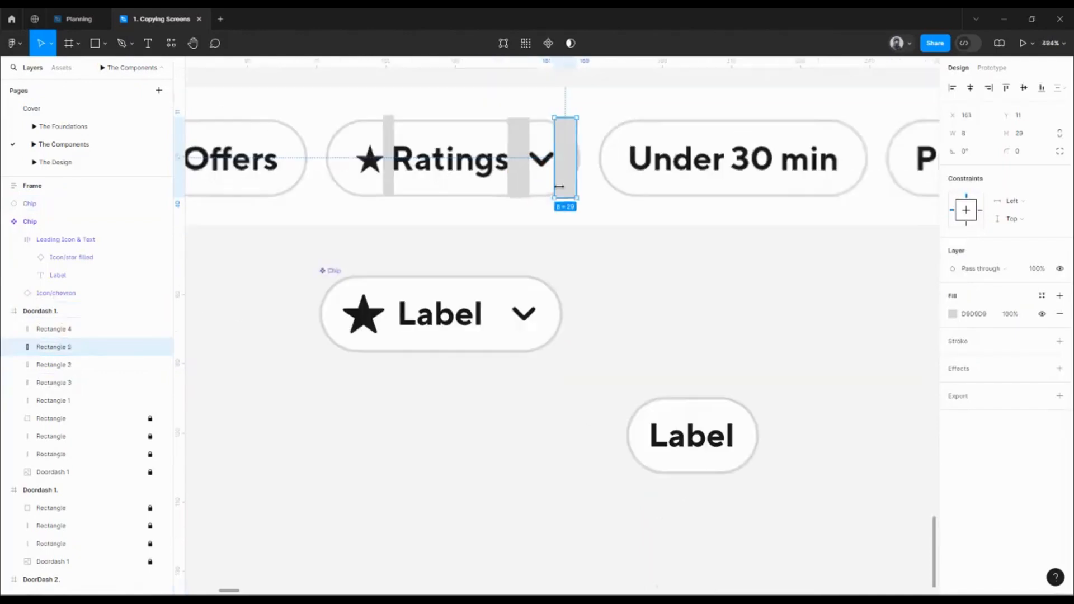
click(331, 272)
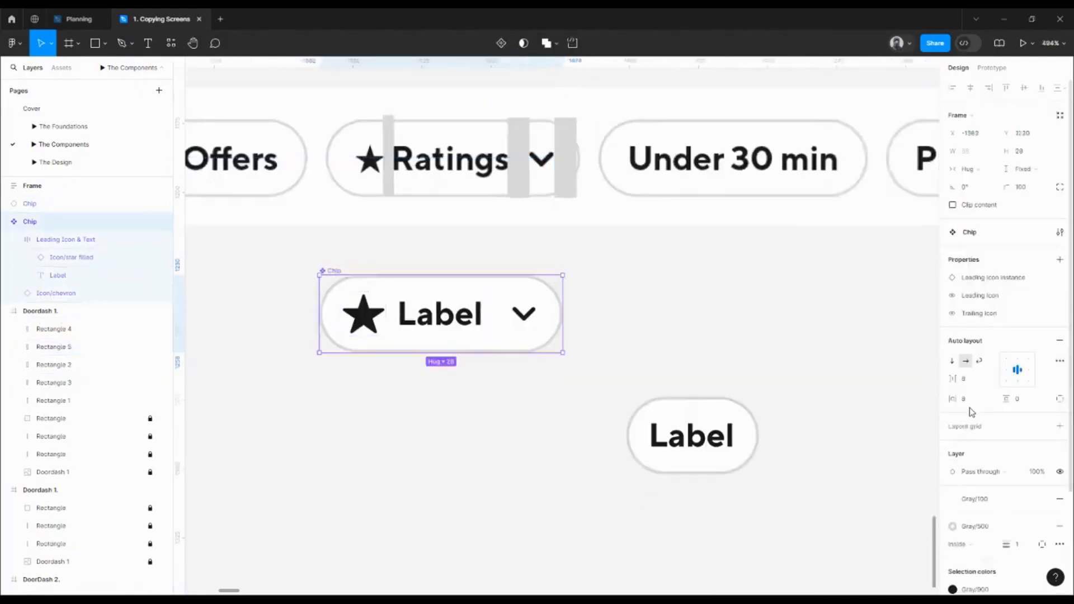
click(566, 161)
scroll(579, 166, up, 4)
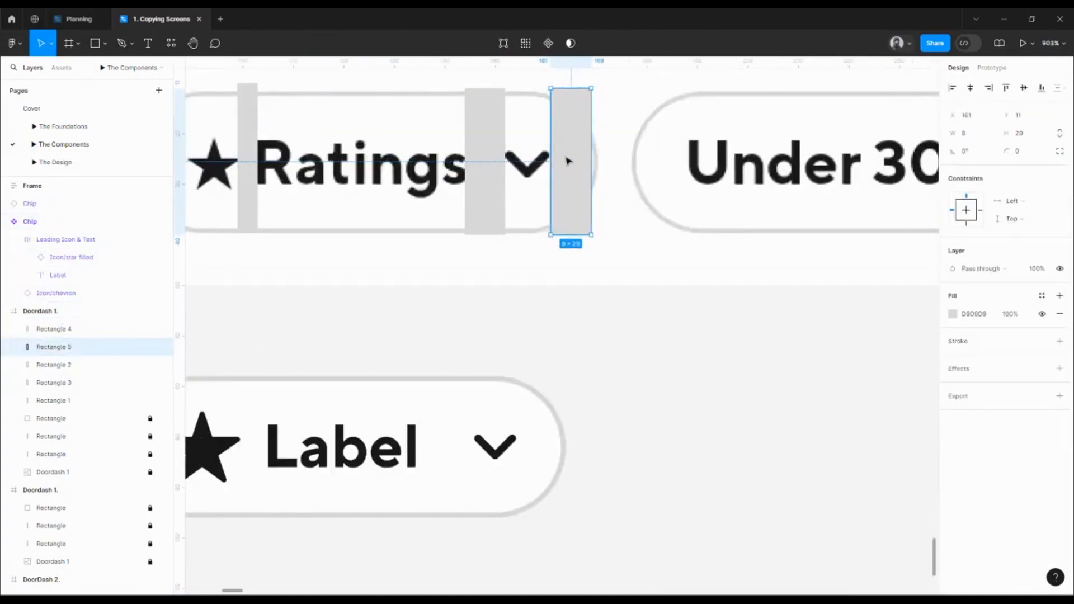
scroll(582, 167, down, 3)
key(Delete)
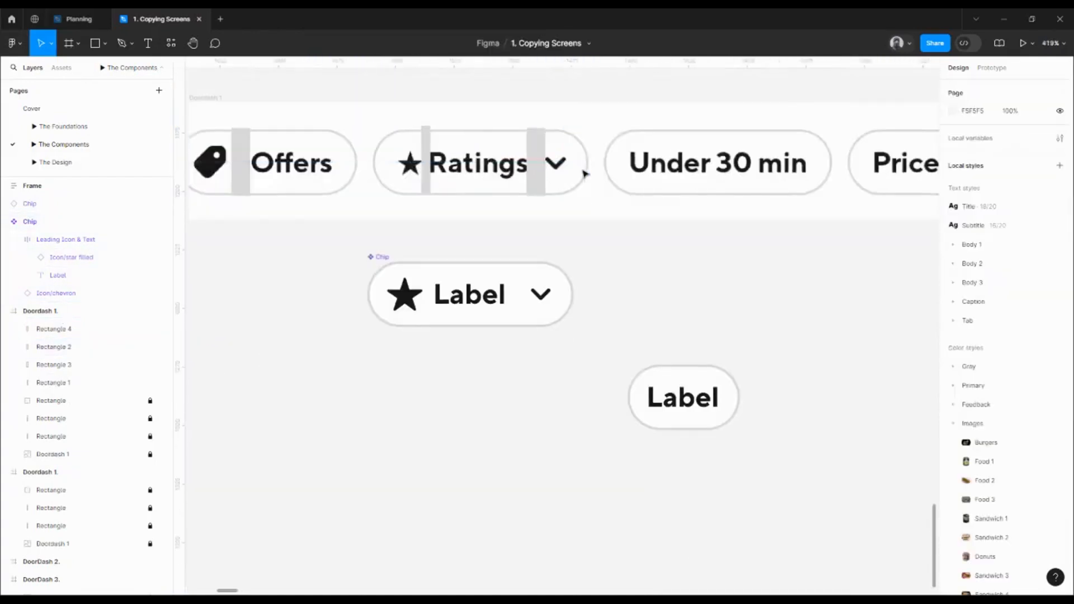
Select the Label text layer inside the Chip component
click(675, 398)
mouse_move(699, 388)
mouse_down()
mouse_move(666, 363)
mouse_move(696, 385)
mouse_up()
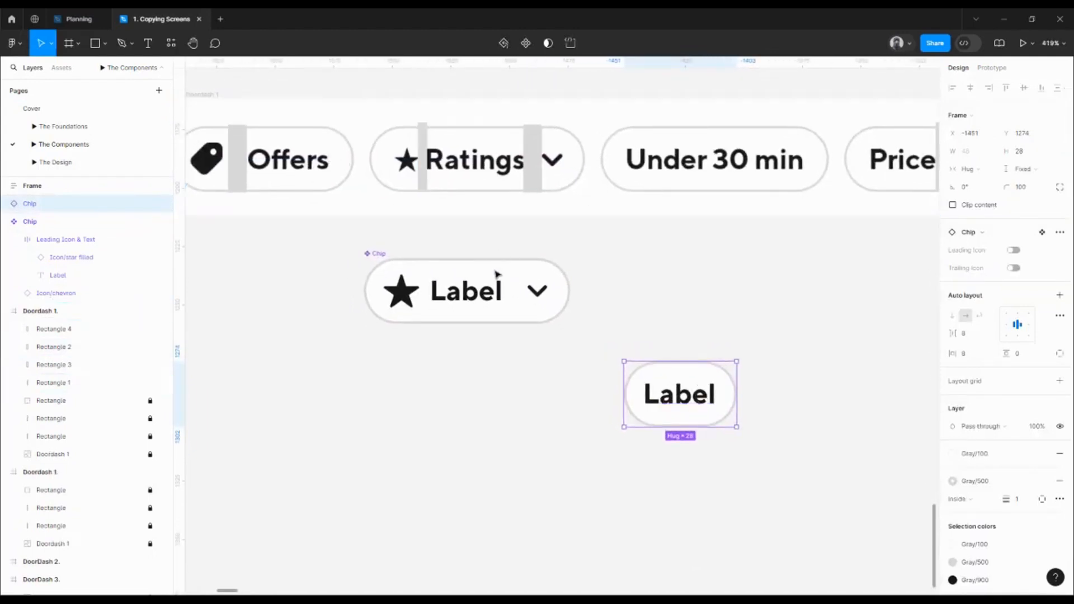
double_click(496, 290)
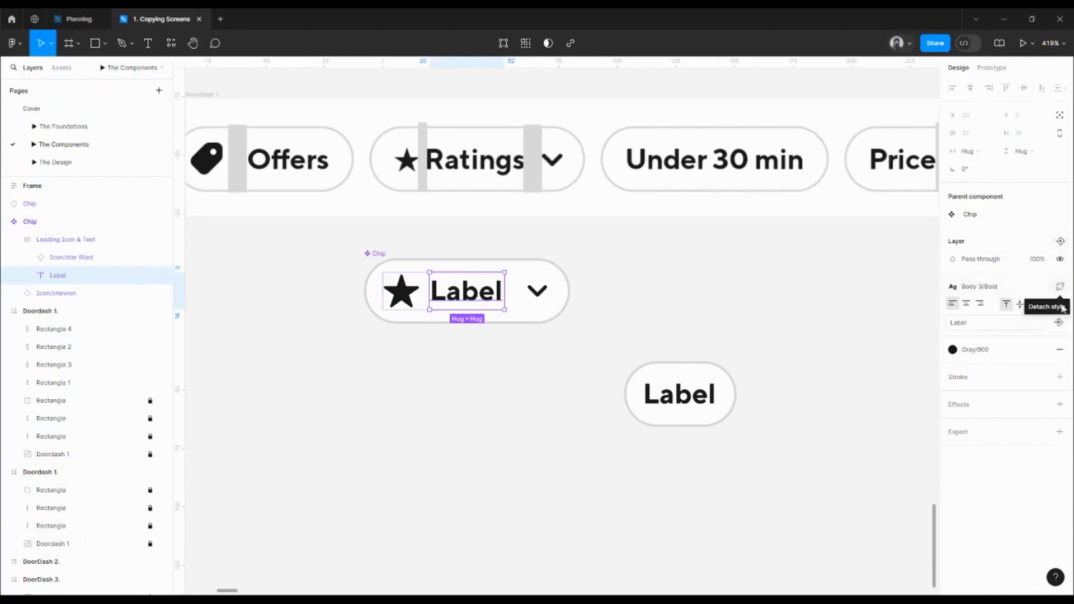
Bind the Label text to a new text property named Text with default value Label
click(1059, 323)
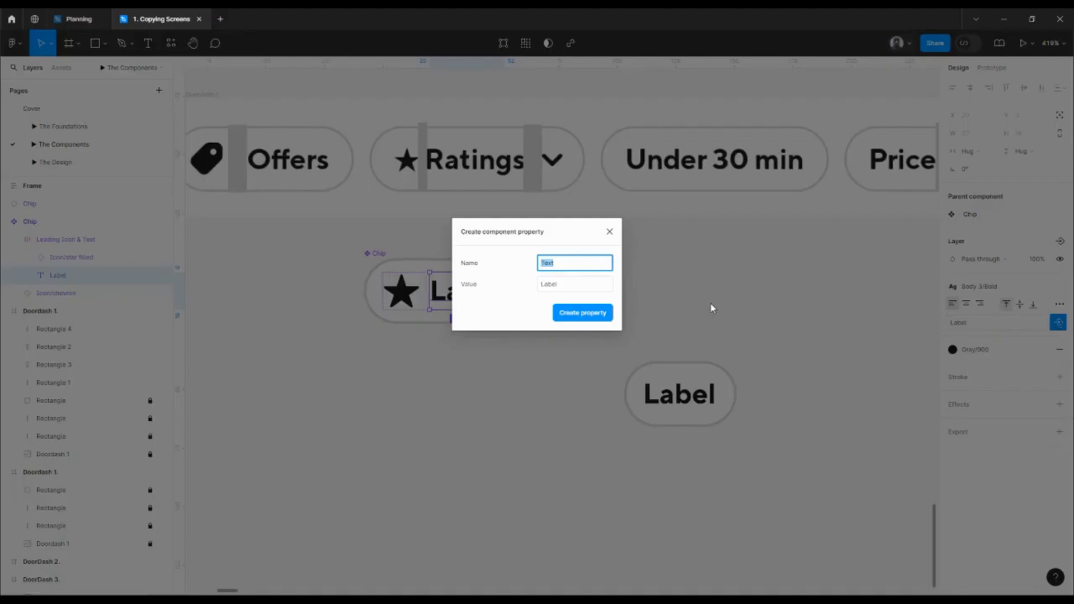
click(563, 286)
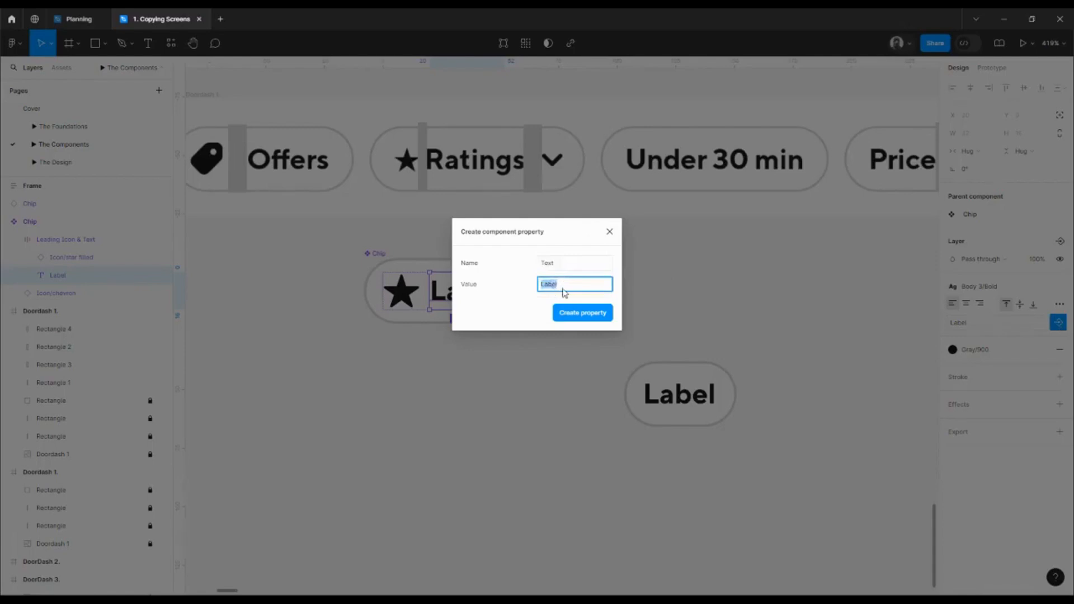
text(Chip text)
key(ctrl+a)
text(Cap)
click(585, 313)
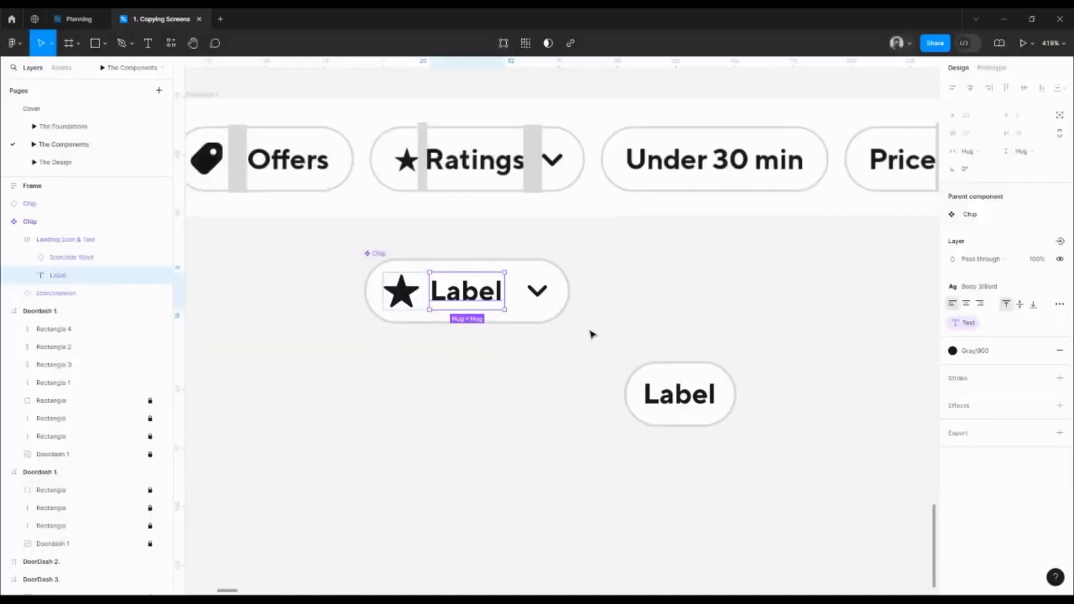
Set the lower instance's text to Offers and show an Icon/tag filled leading icon
click(670, 401)
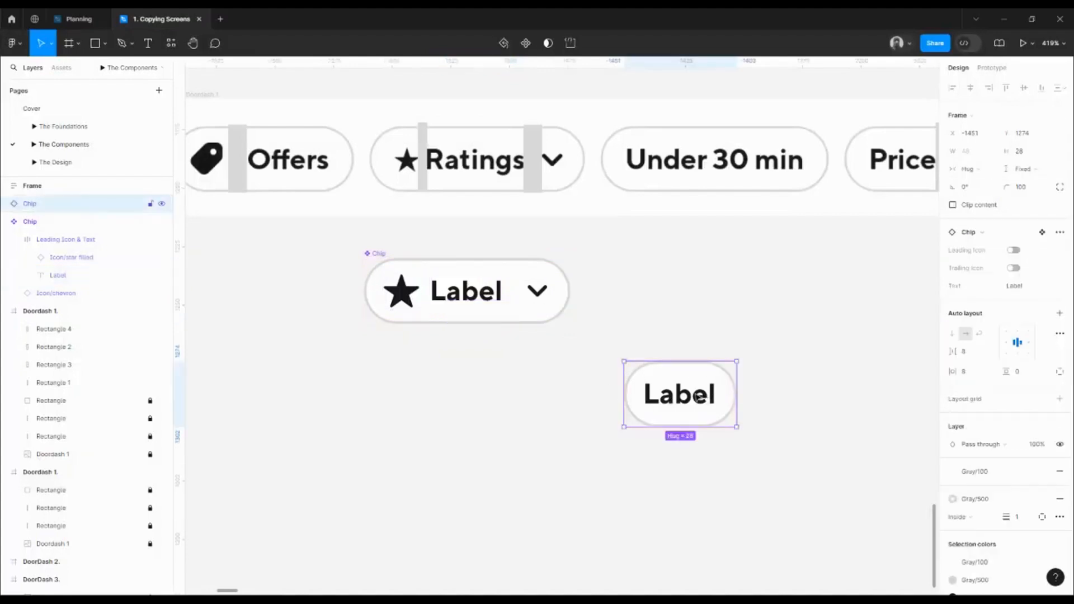
click(1015, 289)
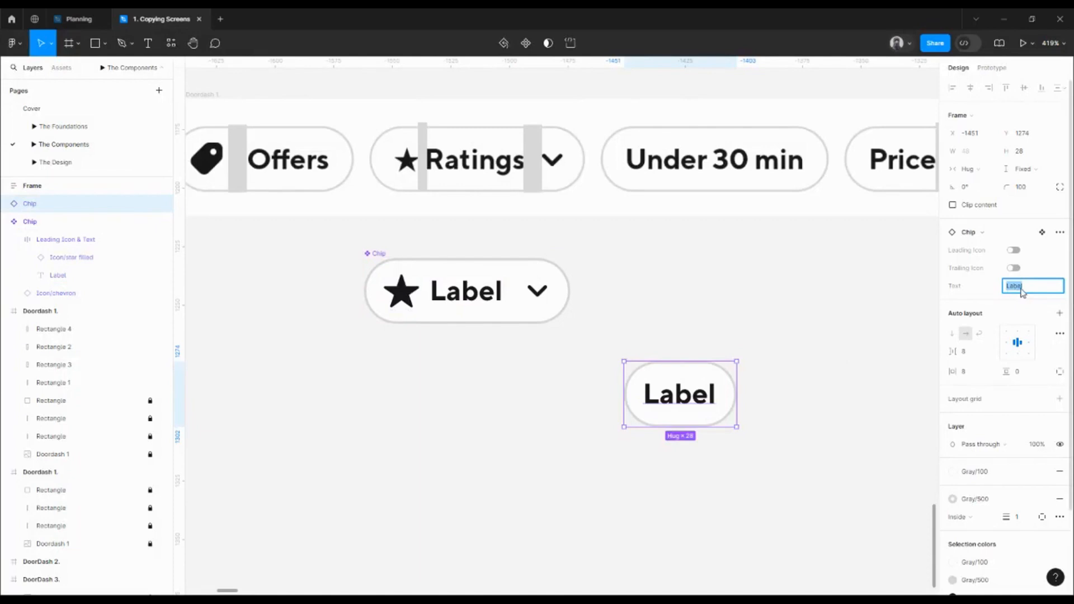
text(G)
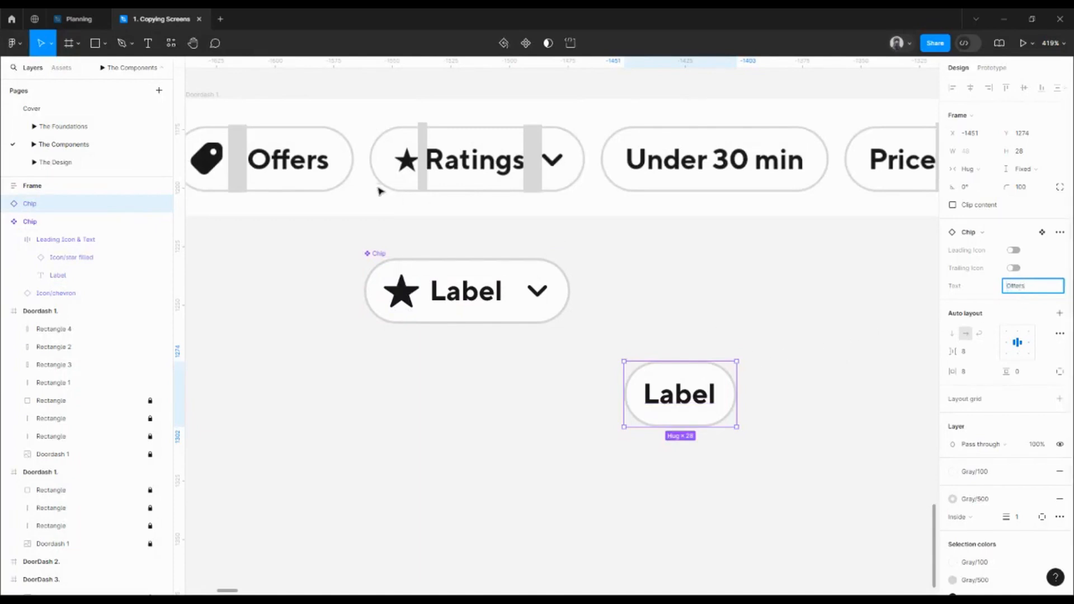
click(731, 334)
click(653, 385)
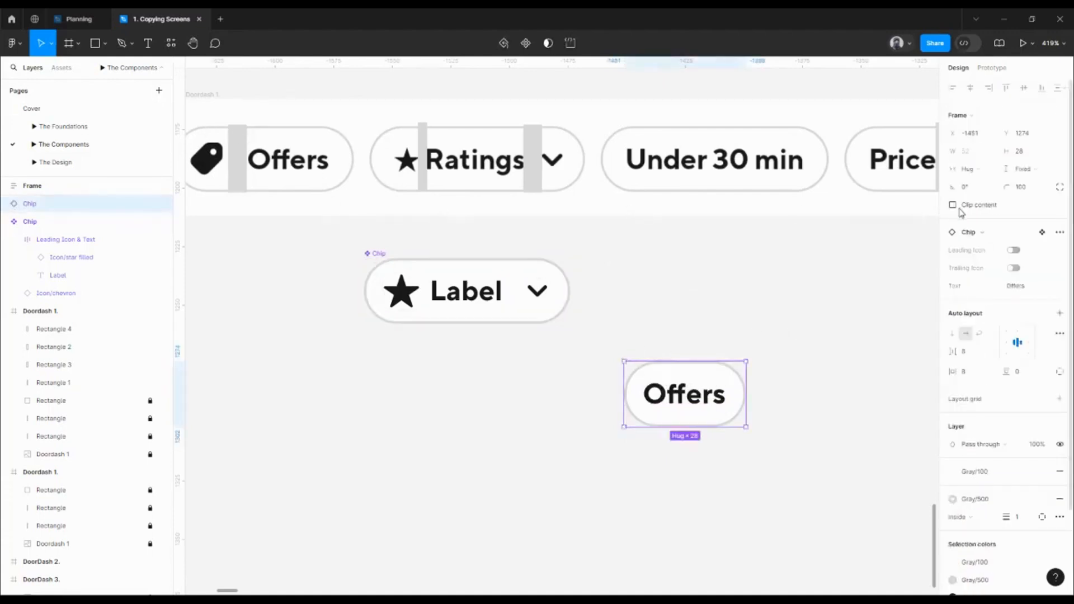
click(1013, 251)
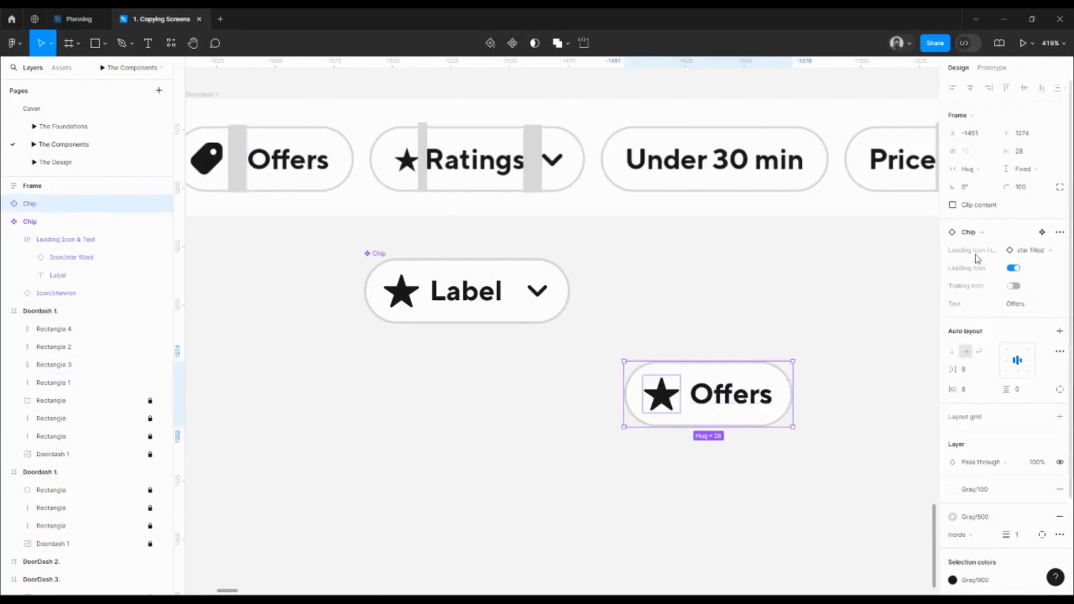
click(1043, 251)
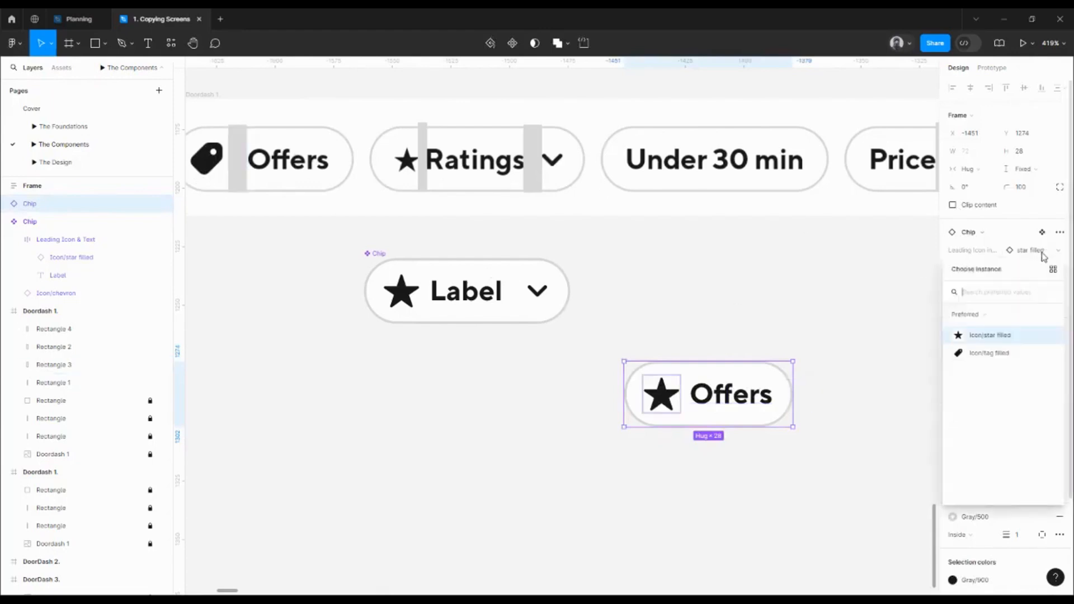
click(1001, 353)
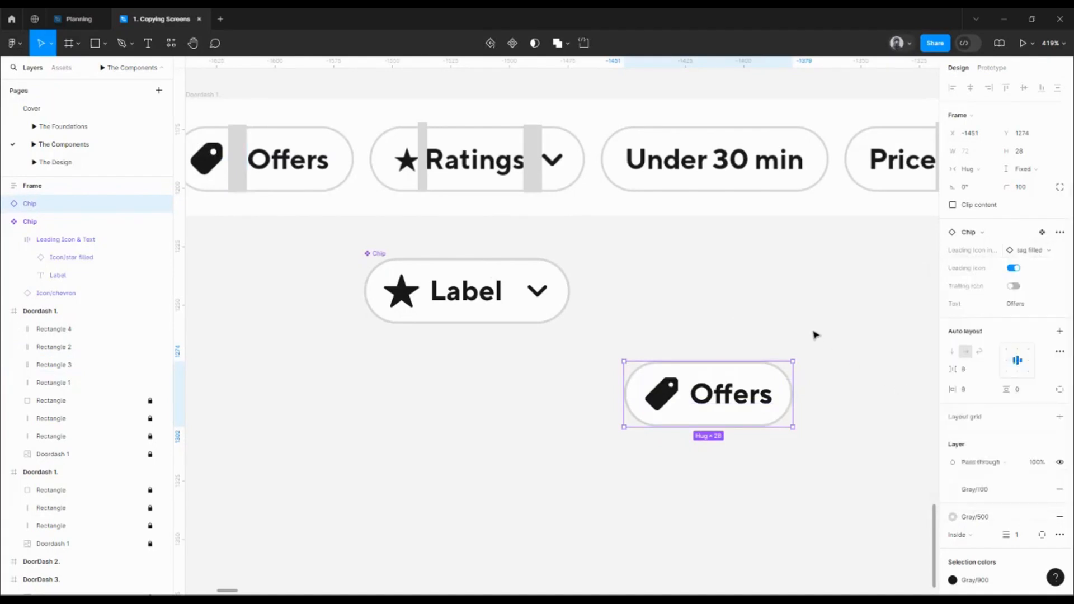
click(816, 330)
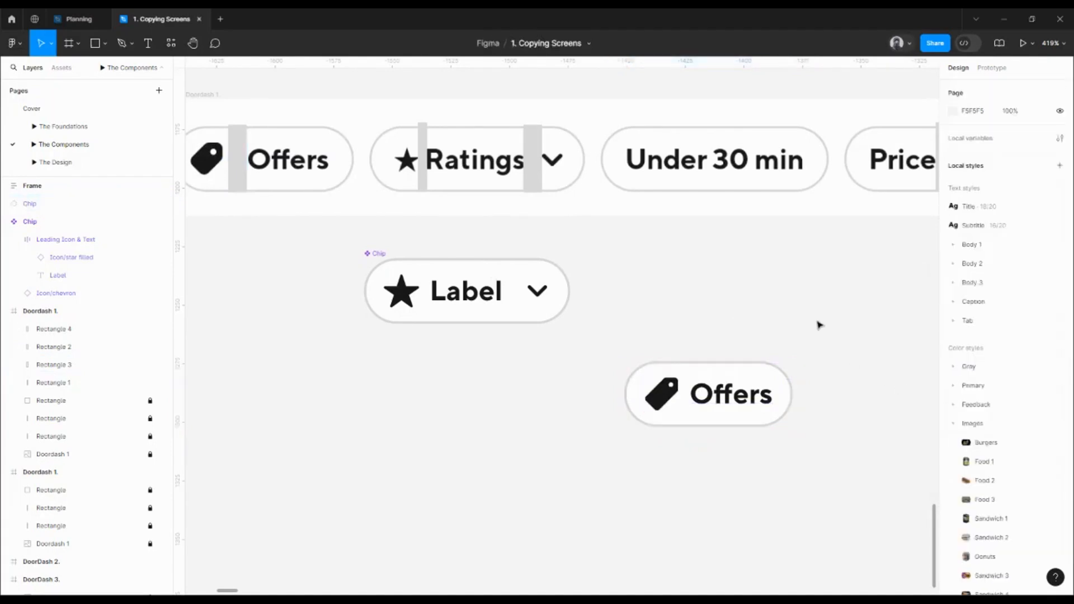
Move the Leading Icon property above Leading Icon instance in the Chip component's properties
click(556, 304)
drag(944, 296, 960, 278)
click(961, 278)
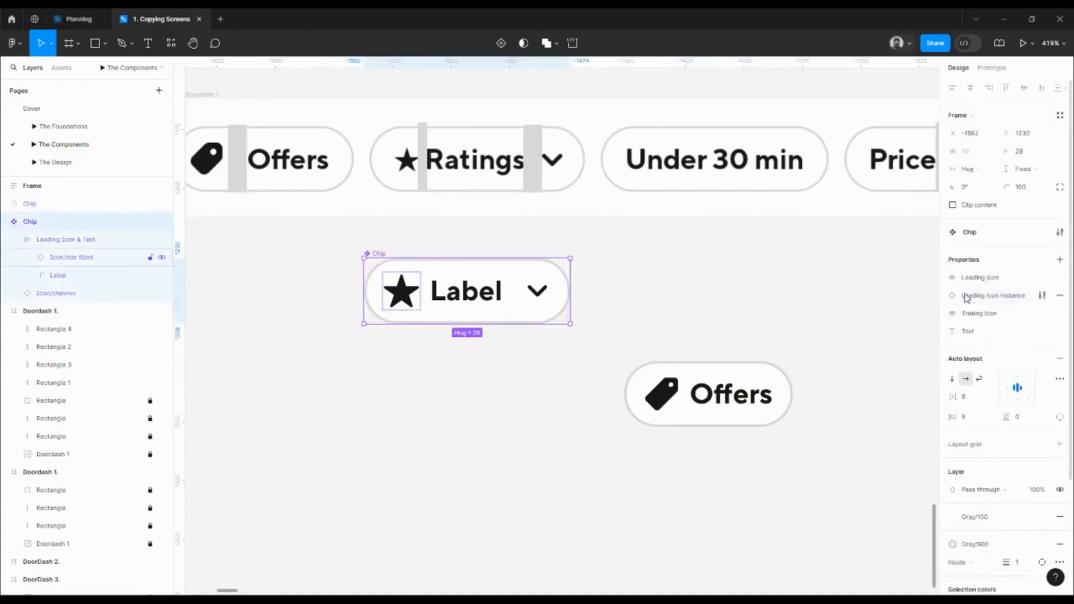
click(759, 317)
scroll(737, 316, down, 3)
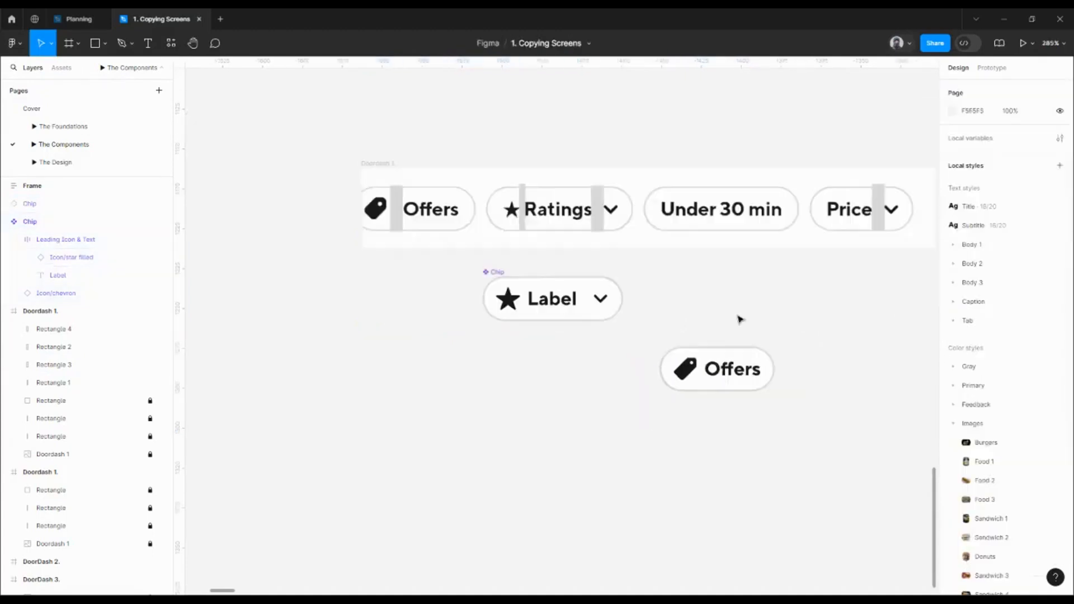
click(730, 370)
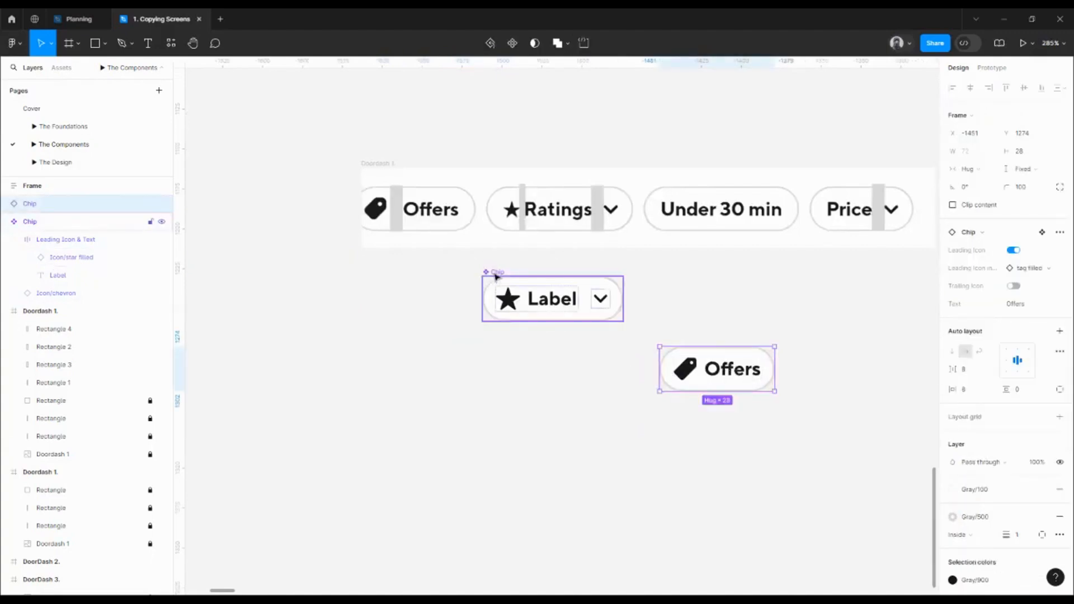
Duplicate the Offers chip as a Rating chip with a star filled icon and trailing chevron
key(Delete)
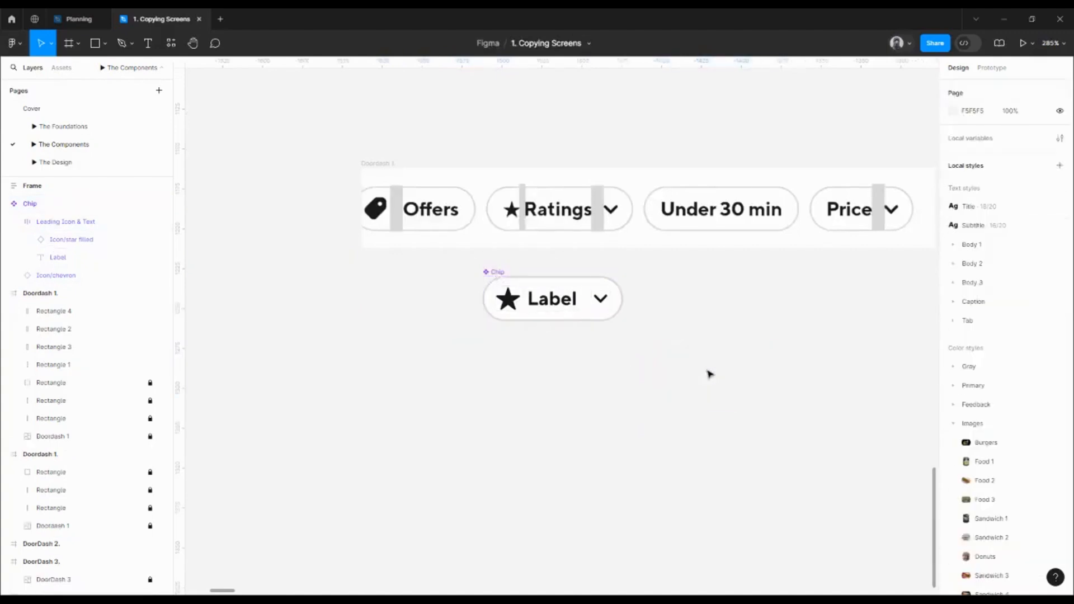
key(ctrl+z)
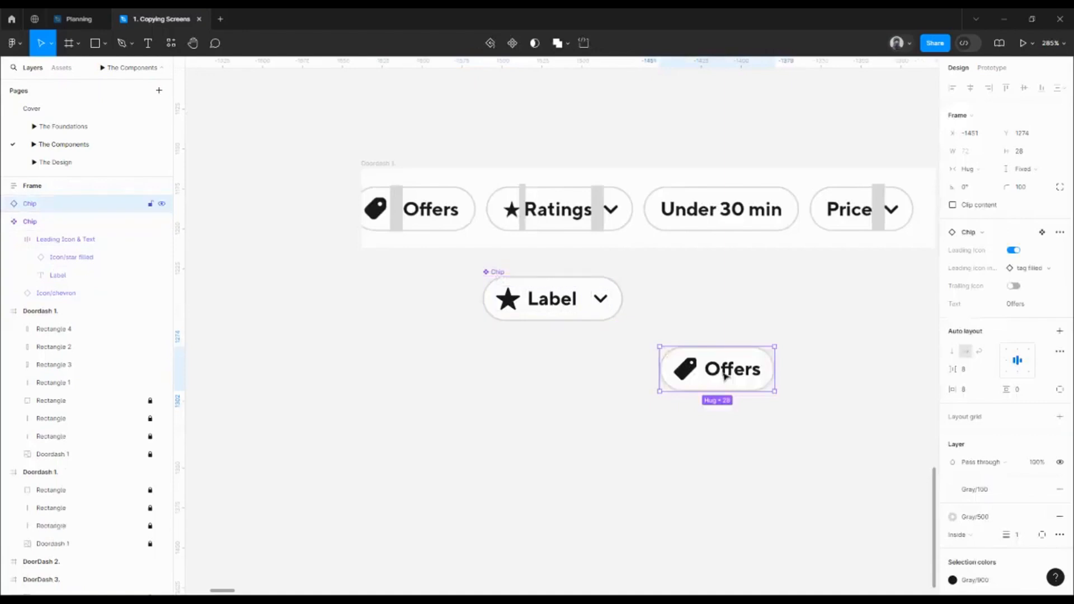
mouse_move(686, 365)
mouse_down()
mouse_move(559, 375)
mouse_move(684, 367)
mouse_up()
scroll(643, 362, right, 2)
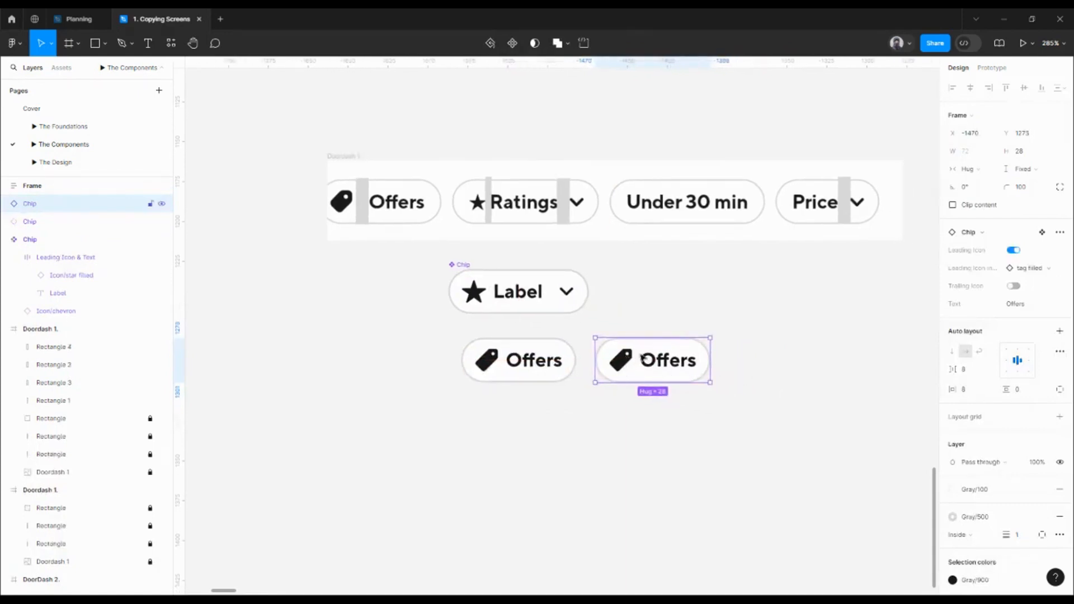
click(702, 306)
click(665, 360)
click(1029, 307)
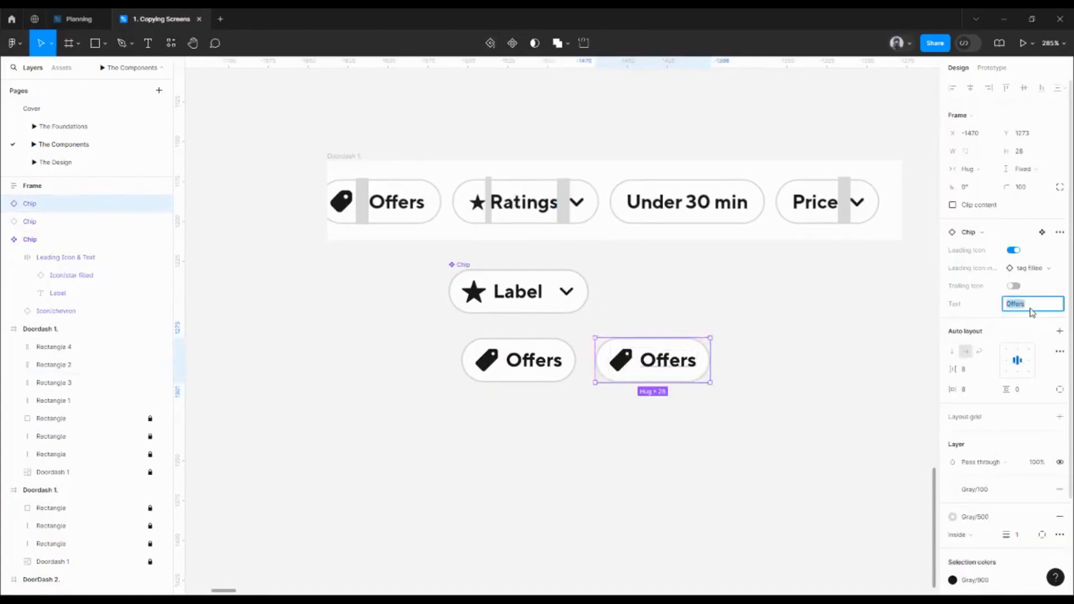
text(Rating)
key(Return)
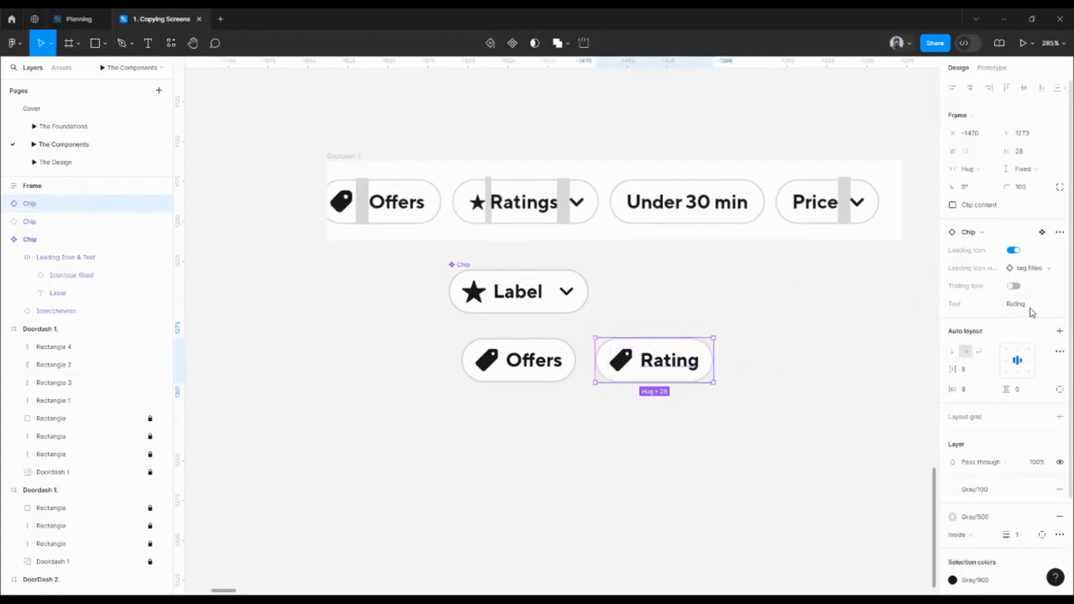
click(1014, 286)
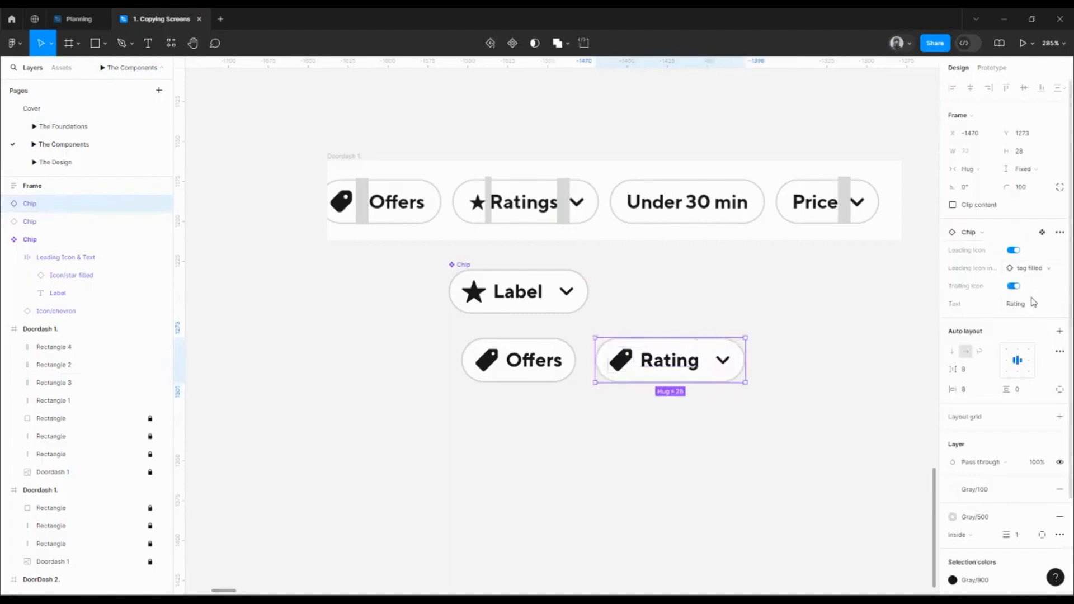
click(1025, 273)
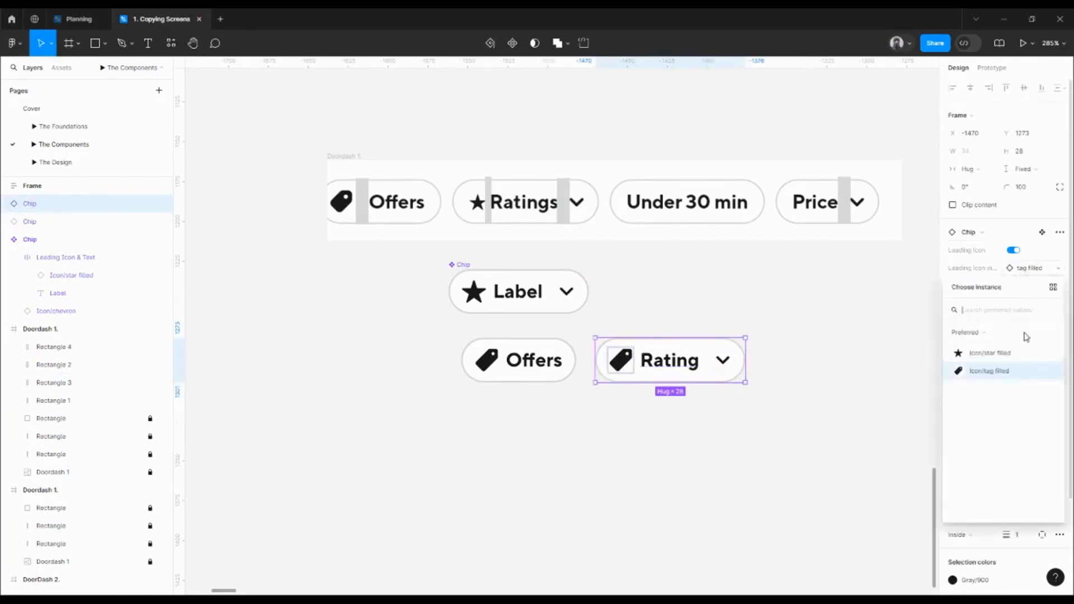
click(1006, 353)
Shift the Offers and Rating chips left together
click(777, 421)
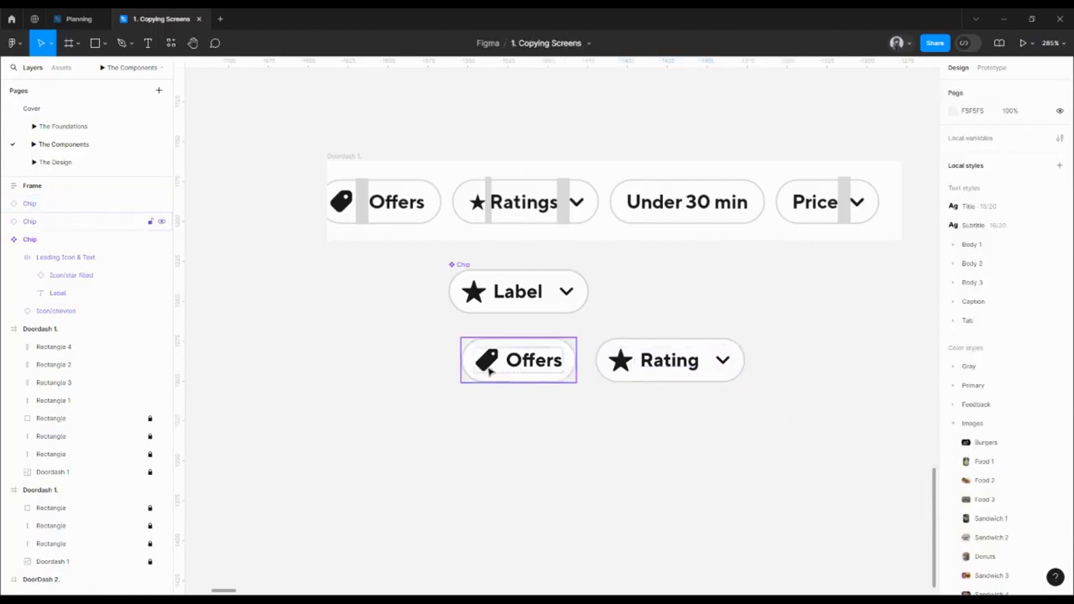
click(487, 372)
shift+click(654, 363)
drag(546, 365, 411, 362)
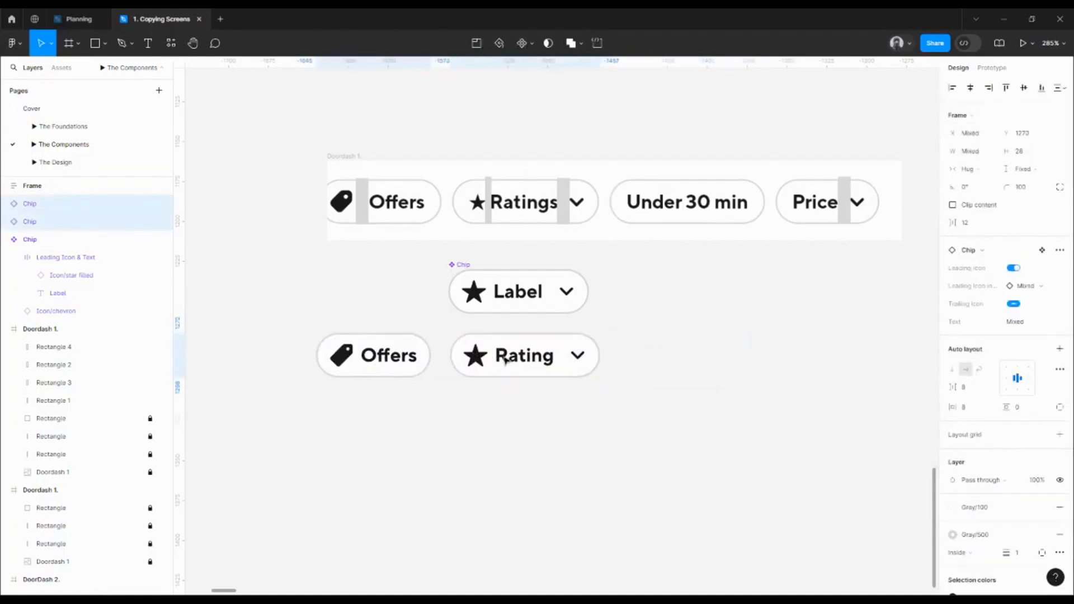
click(629, 359)
Duplicate the Rating chip into an icon-free 'Under 30 min' chip
click(520, 364)
drag(520, 363, 698, 358)
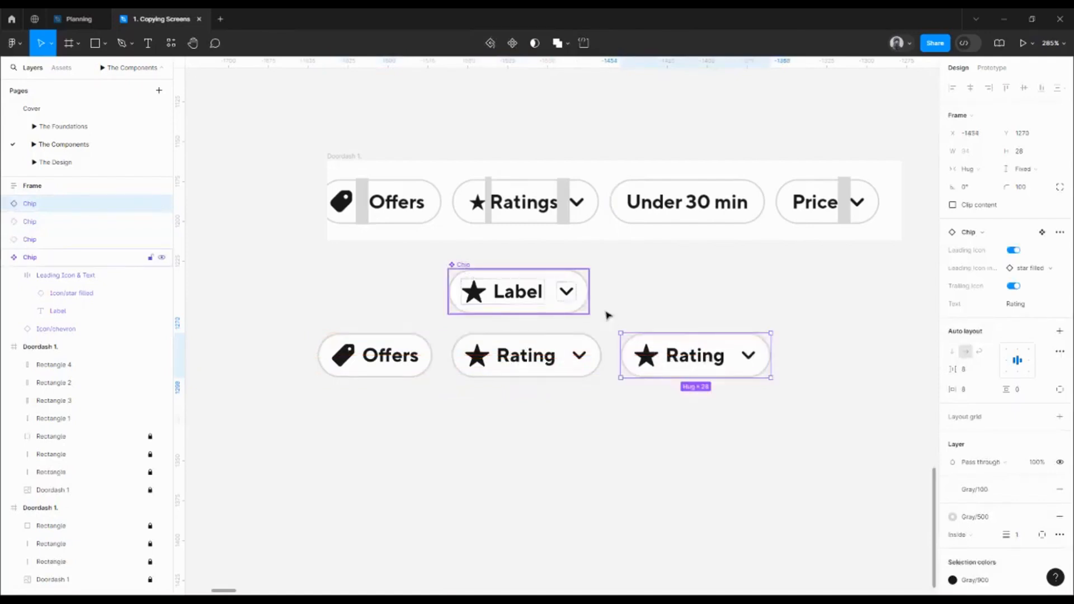
click(1014, 286)
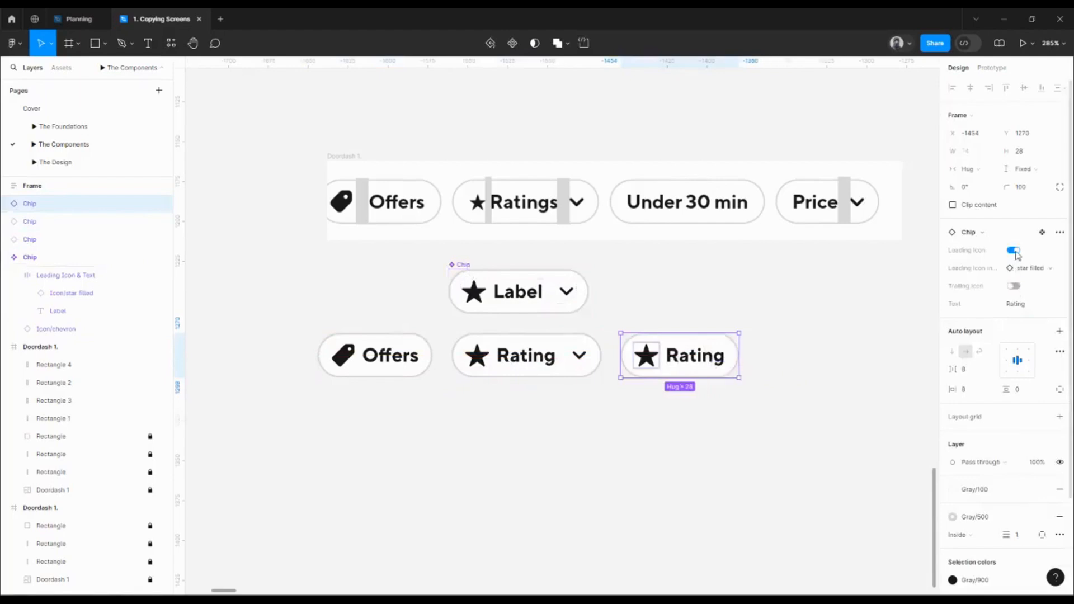
click(1013, 250)
double_click(662, 354)
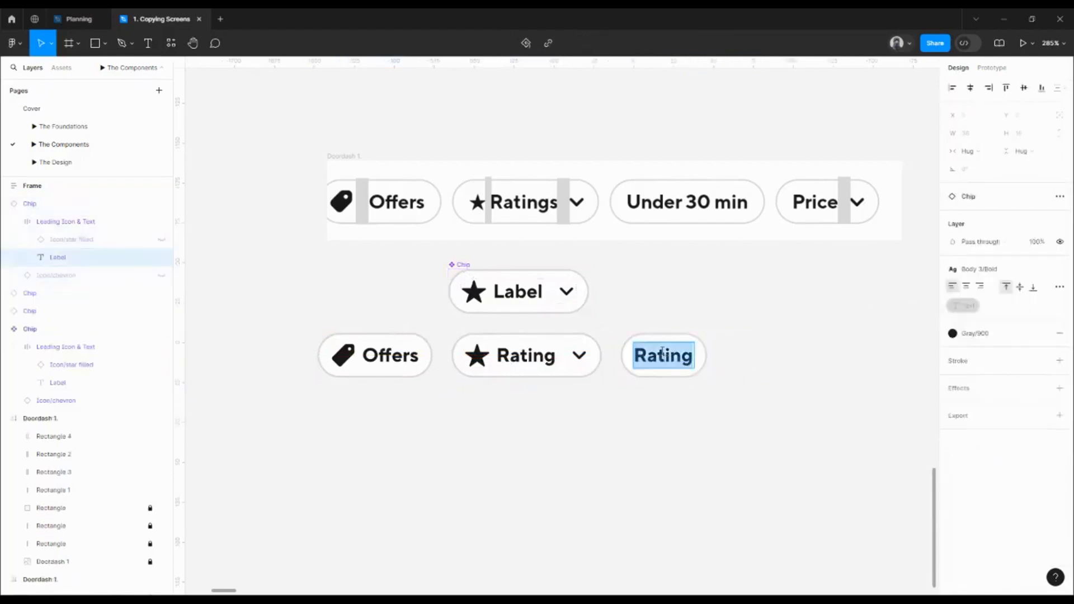
text(Under 30)
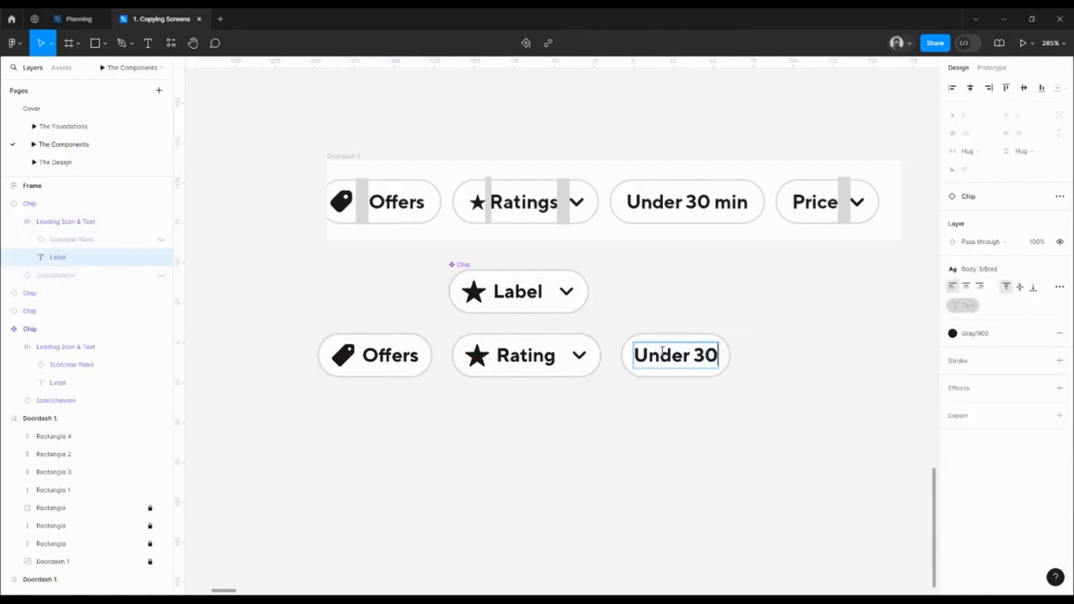
text( min)
double_click(721, 440)
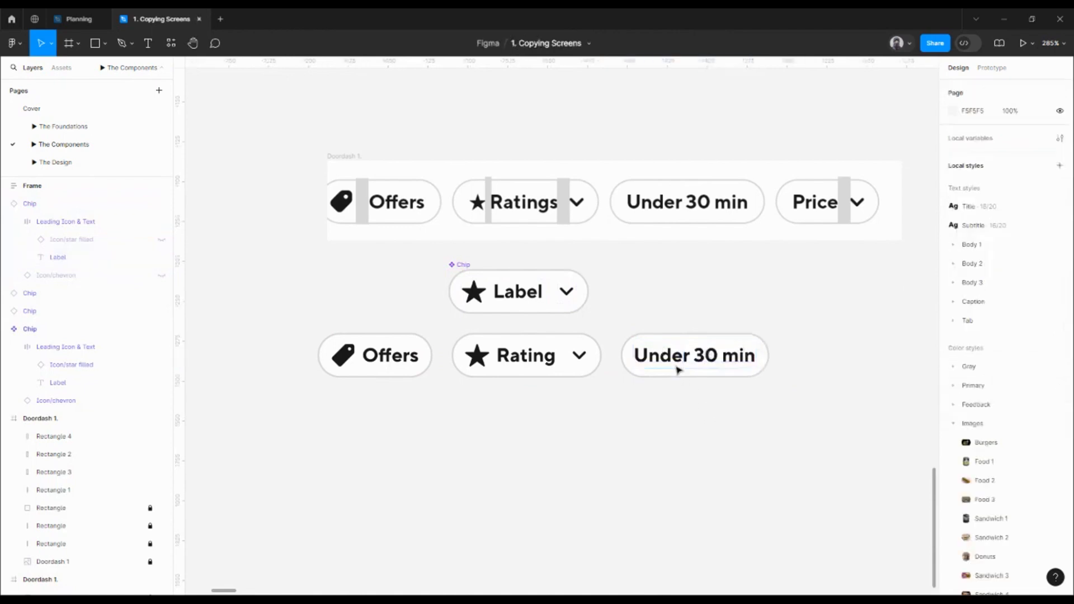
click(678, 369)
Duplicate the Under 30 min chip into a 'Price' chip with a trailing chevron
drag(678, 363, 740, 342)
double_click(744, 342)
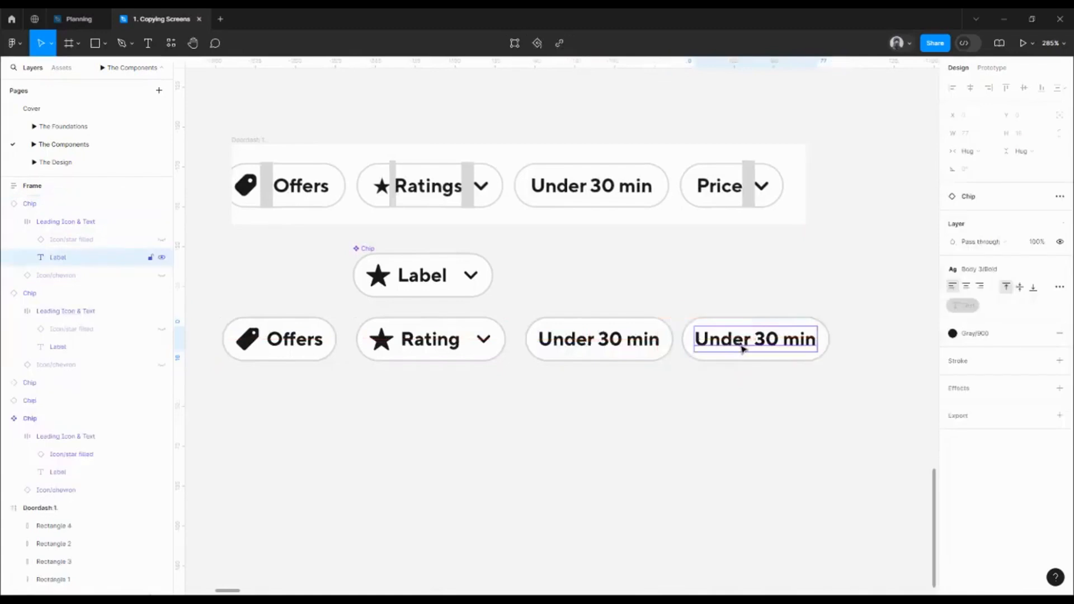
double_click(744, 342)
text(Pric)
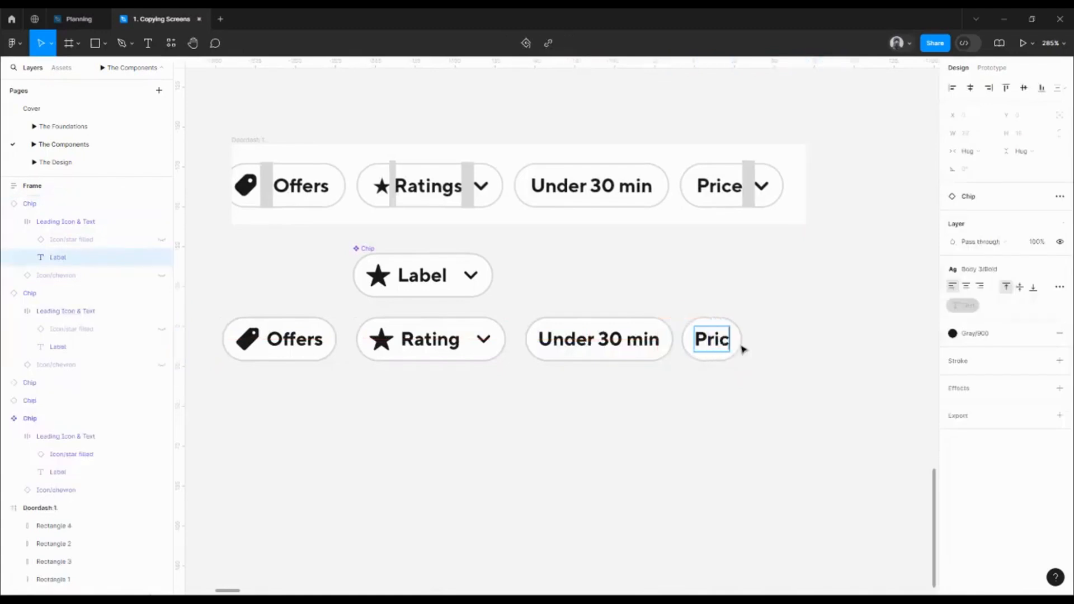
text(e)
click(738, 347)
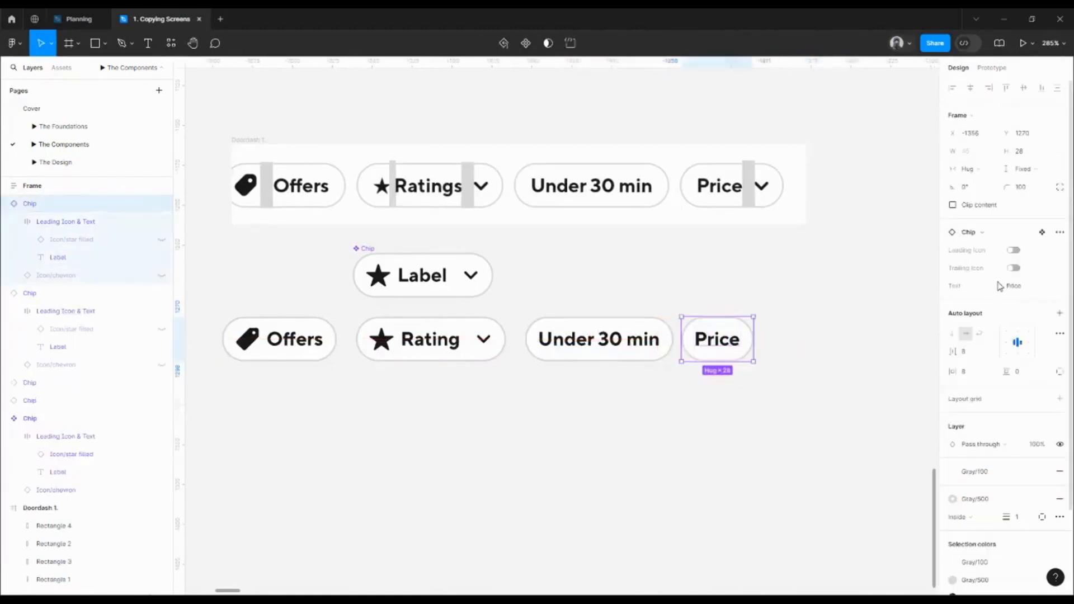
click(1014, 268)
click(656, 388)
scroll(656, 388, down, 5)
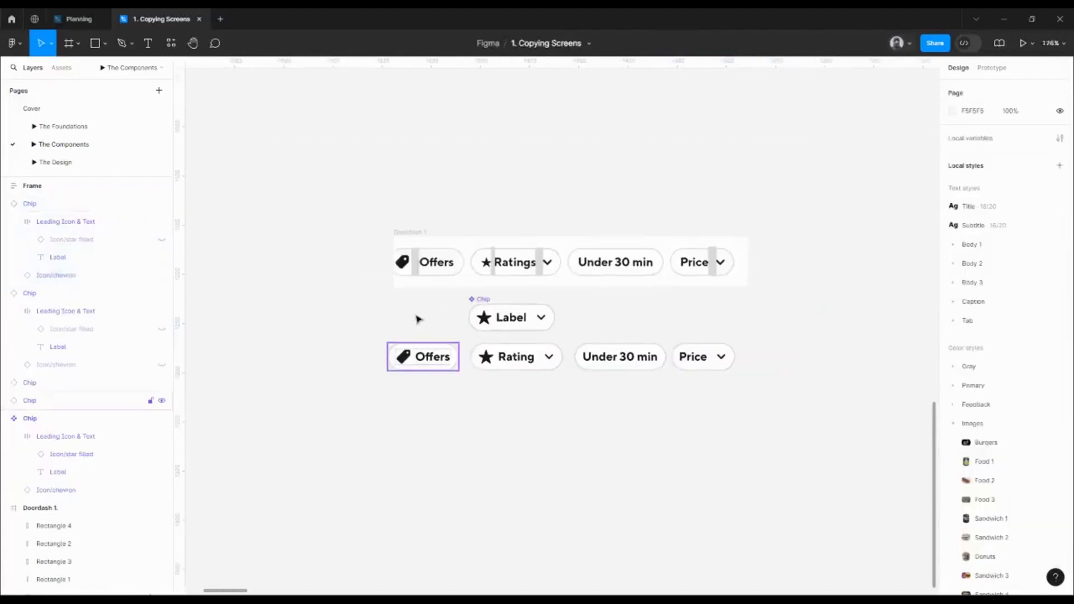
Drag the Label, Offers, Rating, Under 30 min and Price chips into the Chip frame
drag(374, 305, 748, 384)
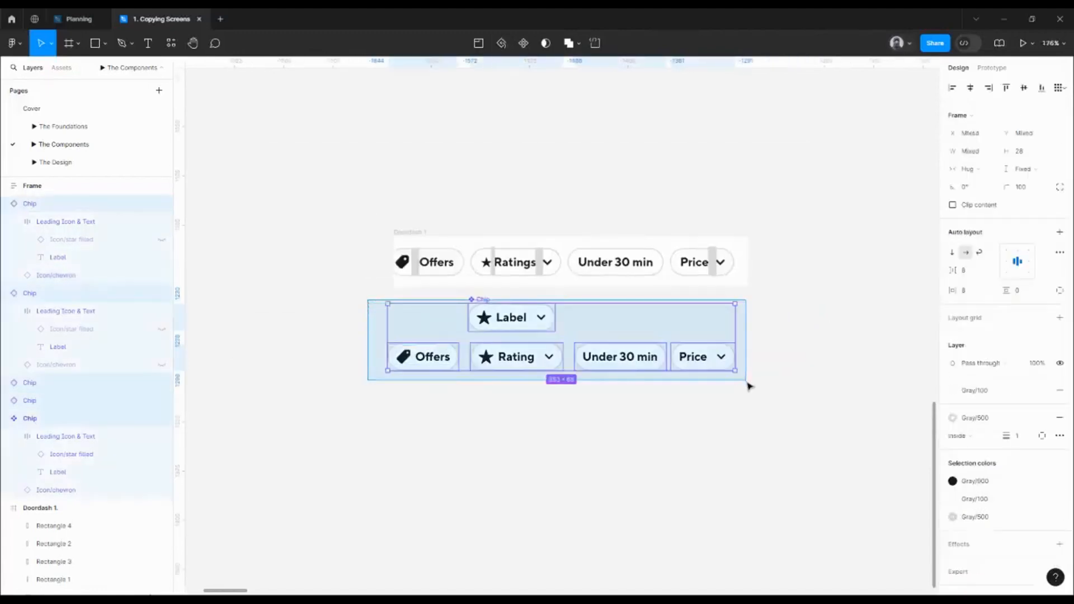
scroll(455, 334, down, 10)
drag(454, 337, 282, 353)
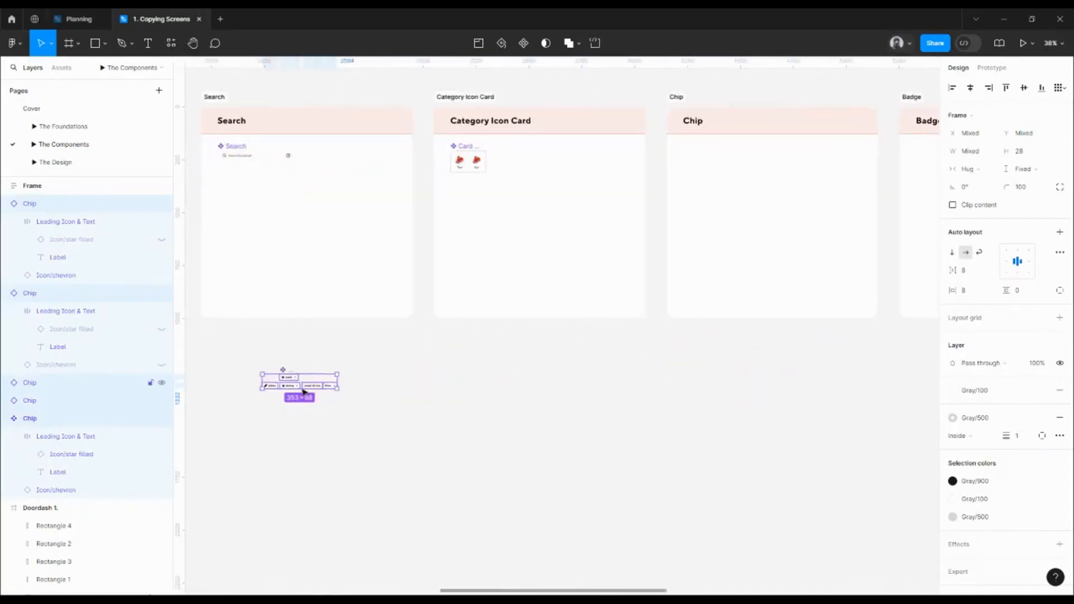
drag(303, 392, 867, 180)
scroll(699, 158, up, 2)
scroll(700, 158, up, 3)
Position the chips lower in the Chip frame, nudging them left and up
click(715, 134)
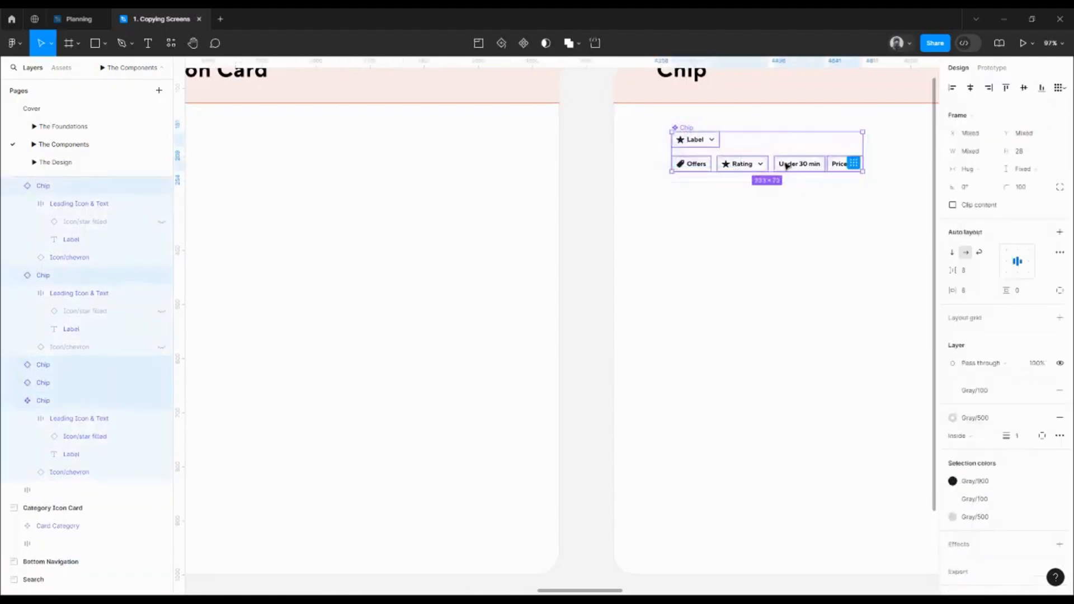
drag(785, 177, 781, 204)
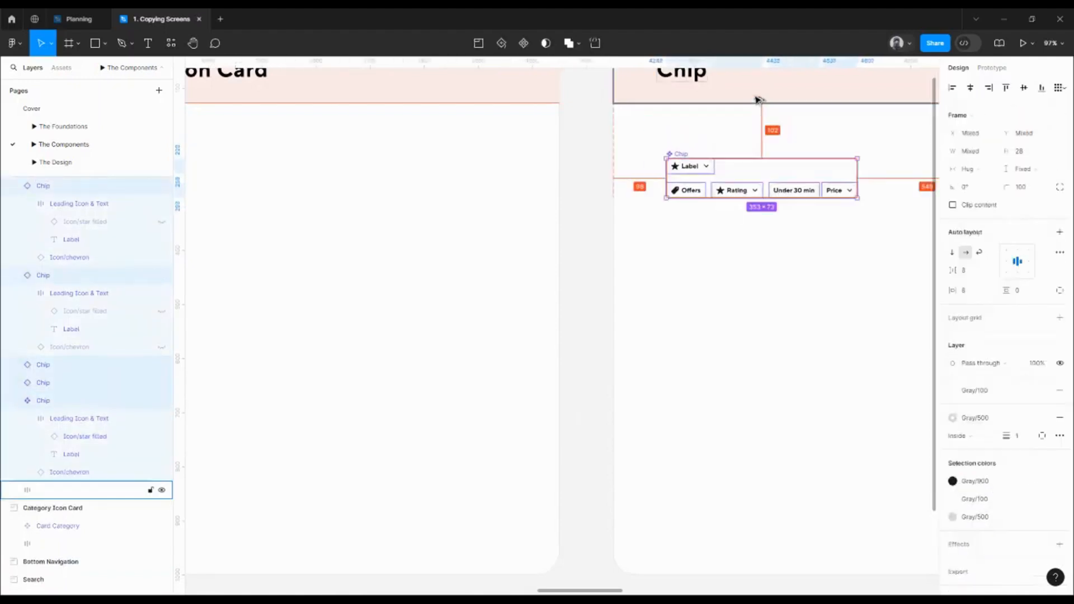
key(shift+Left)
key(shift+Up)
key(shift+Up)
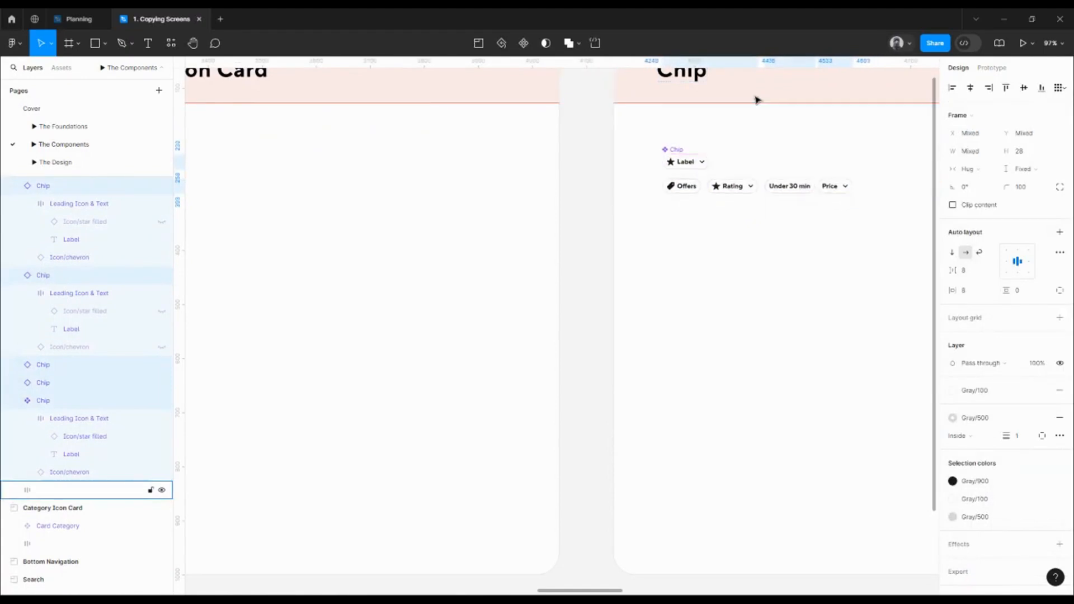
key(alt)
key(shift+Left)
key(shift+Up)
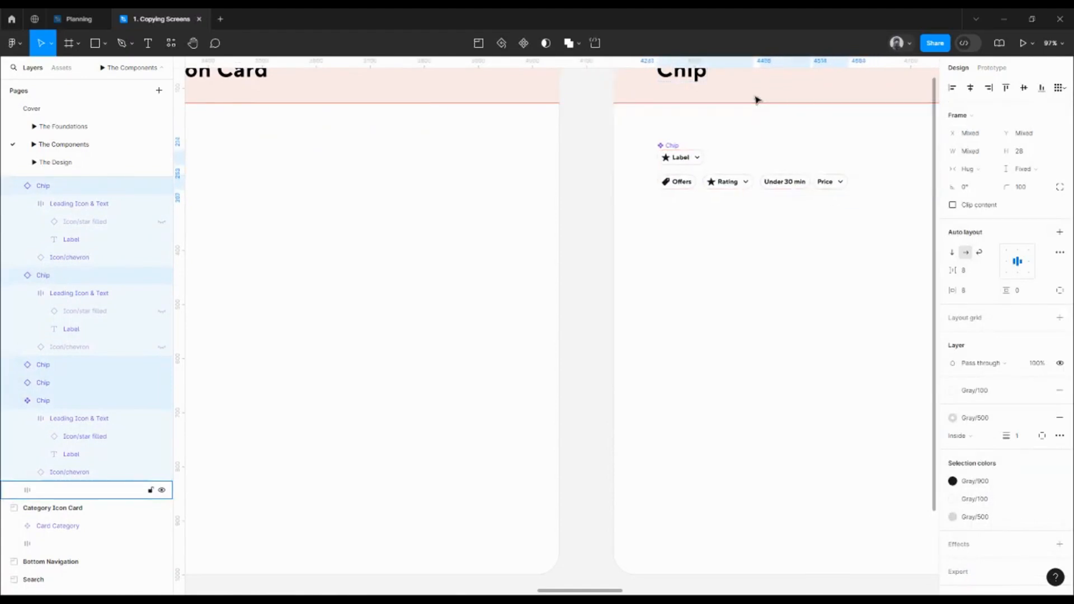
key(alt)
key(alt)
key(alt)
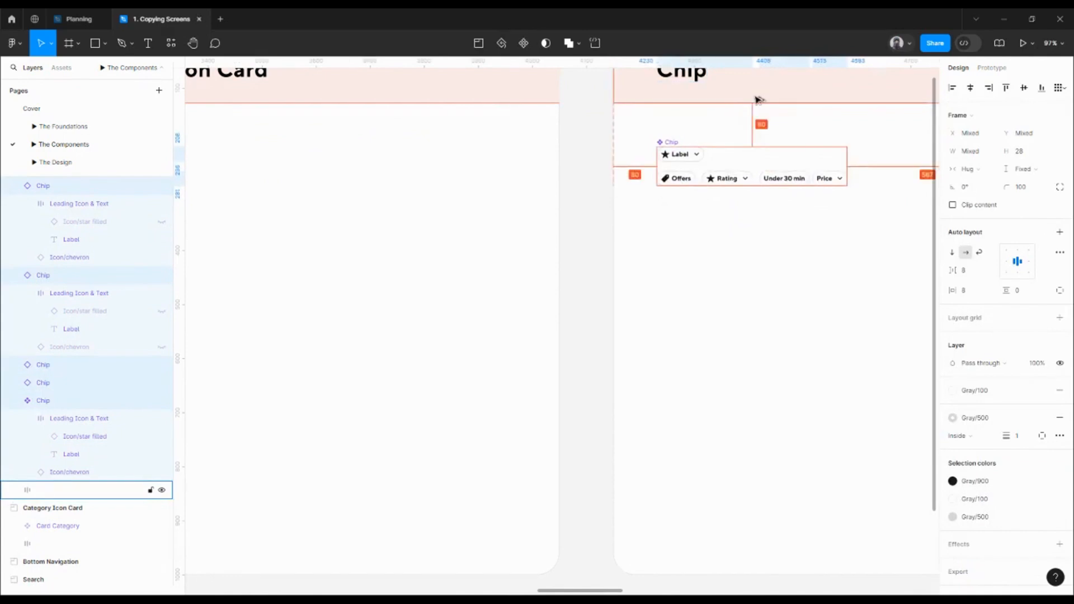
Delete the Doordash 1 reference frame
scroll(664, 216, down, 5)
drag(519, 290, 995, 328)
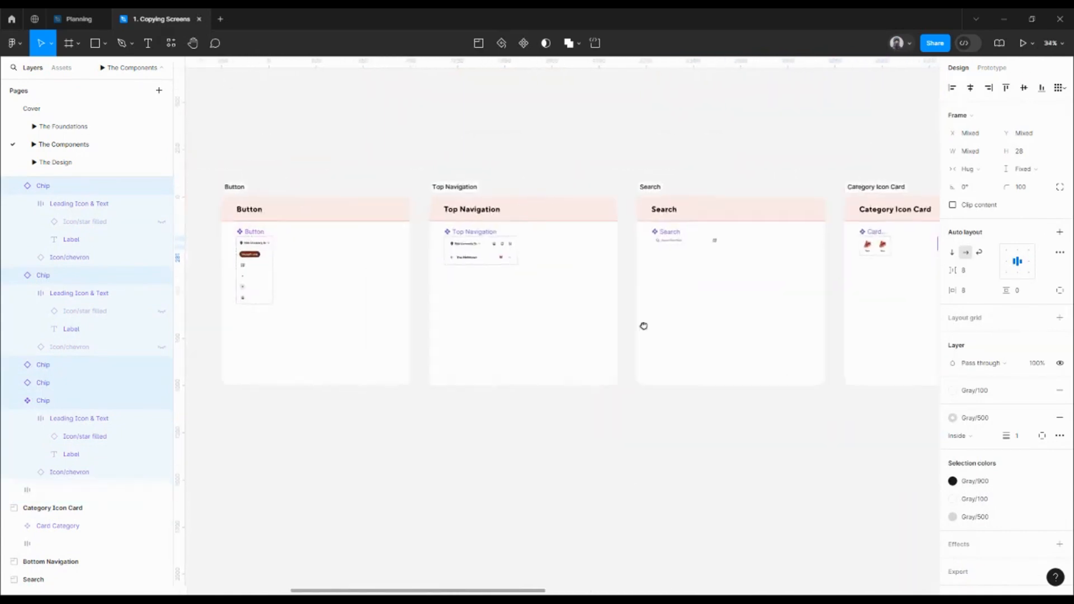
drag(642, 327, 964, 313)
scroll(269, 400, up, 4)
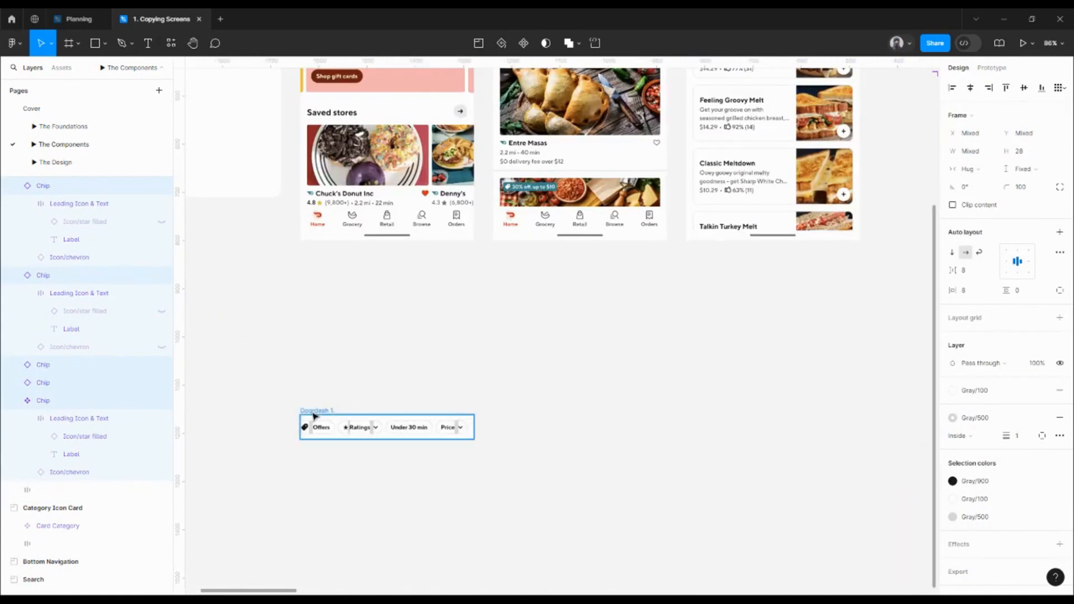
click(315, 413)
key(Delete)
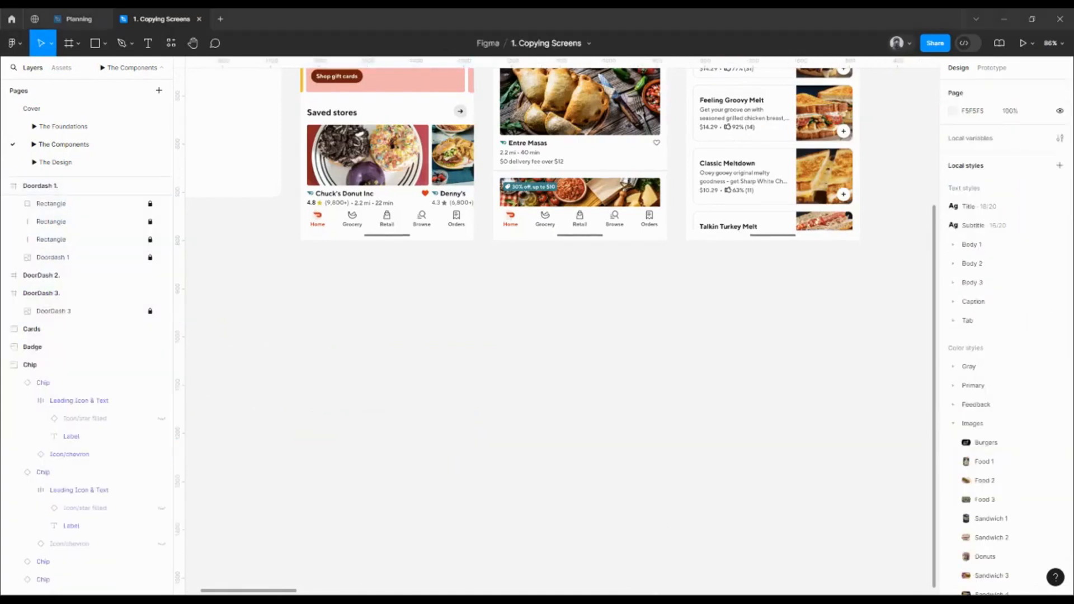